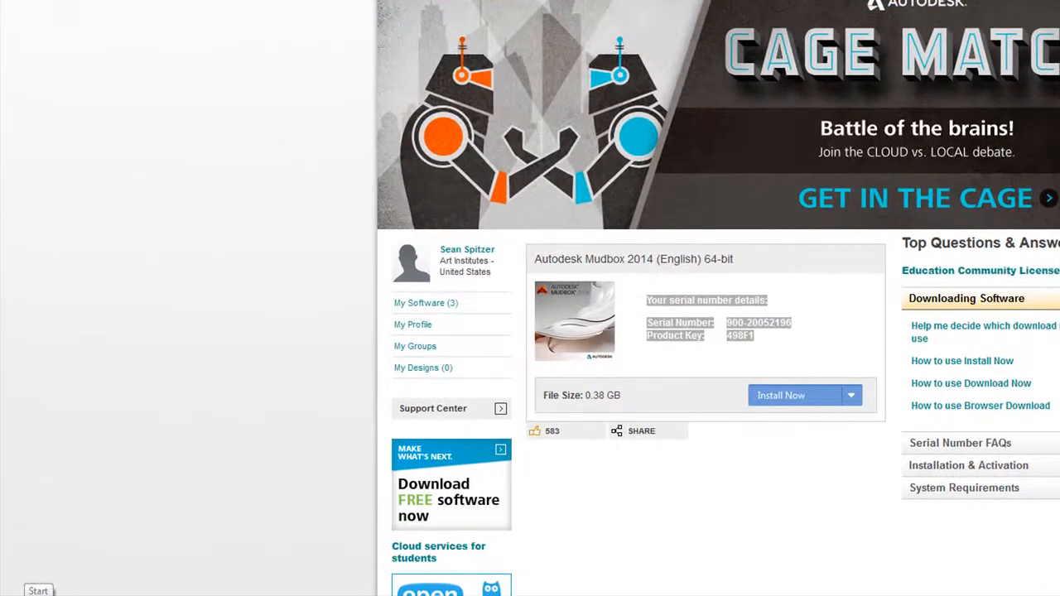
Launch Mudbox 2013 (64-bit) from the Autodesk Mudbox2013 64-bit group of the installed programs.
{"action": "left_click", "coordinate": [22, 594]}
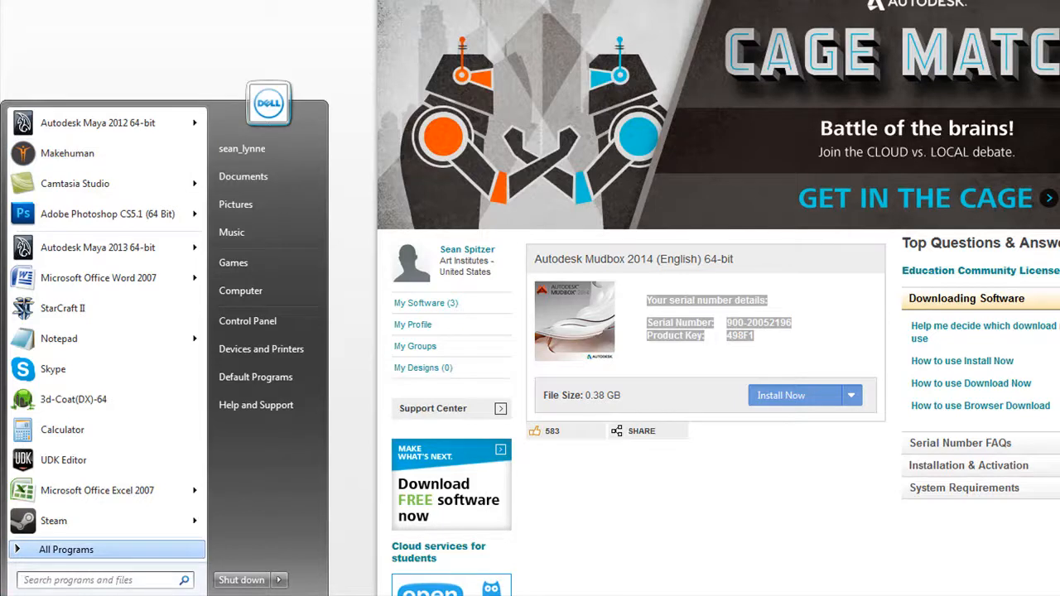
{"action": "left_click", "coordinate": [59, 551]}
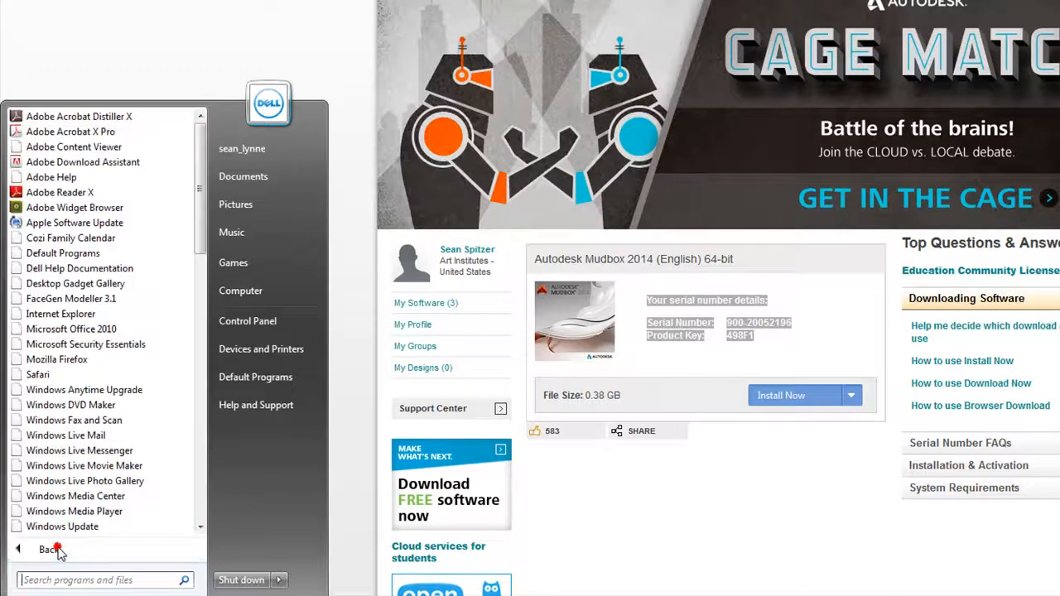
{"action": "left_click_drag", "start_coordinate": [200, 179], "coordinate": [200, 308]}
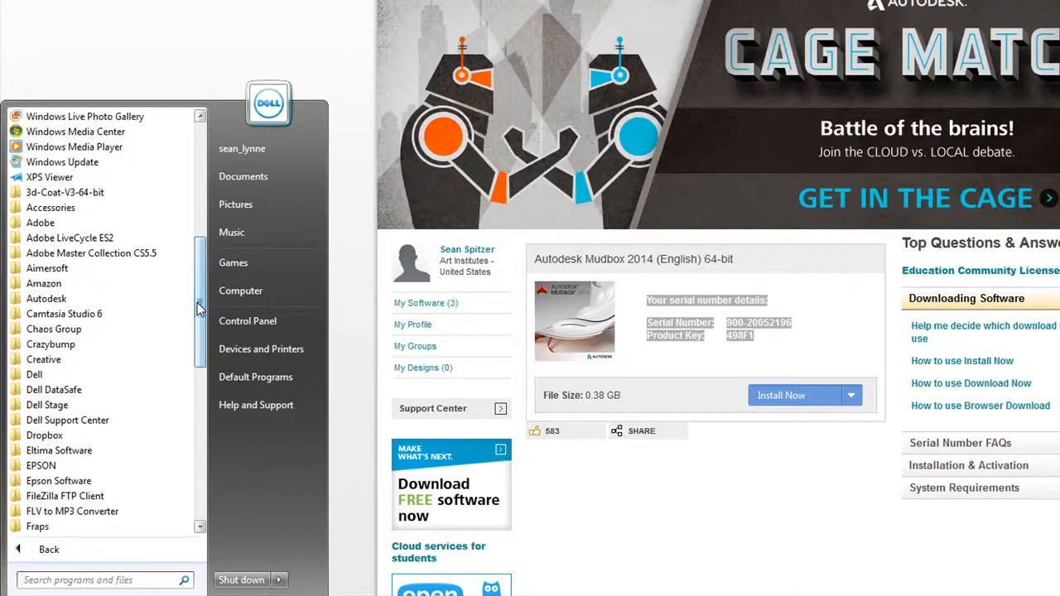
{"action": "left_click", "coordinate": [53, 306]}
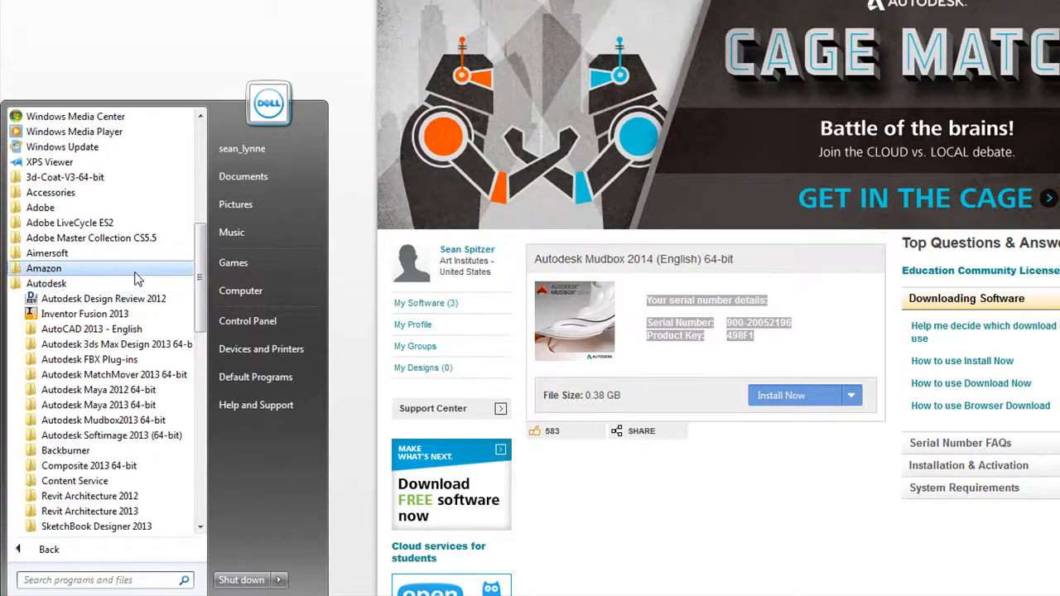
{"action": "scroll", "coordinate": [201, 292], "scroll_direction": "down", "scroll_amount": 1}
{"action": "left_click_drag", "start_coordinate": [201, 291], "coordinate": [201, 305]}
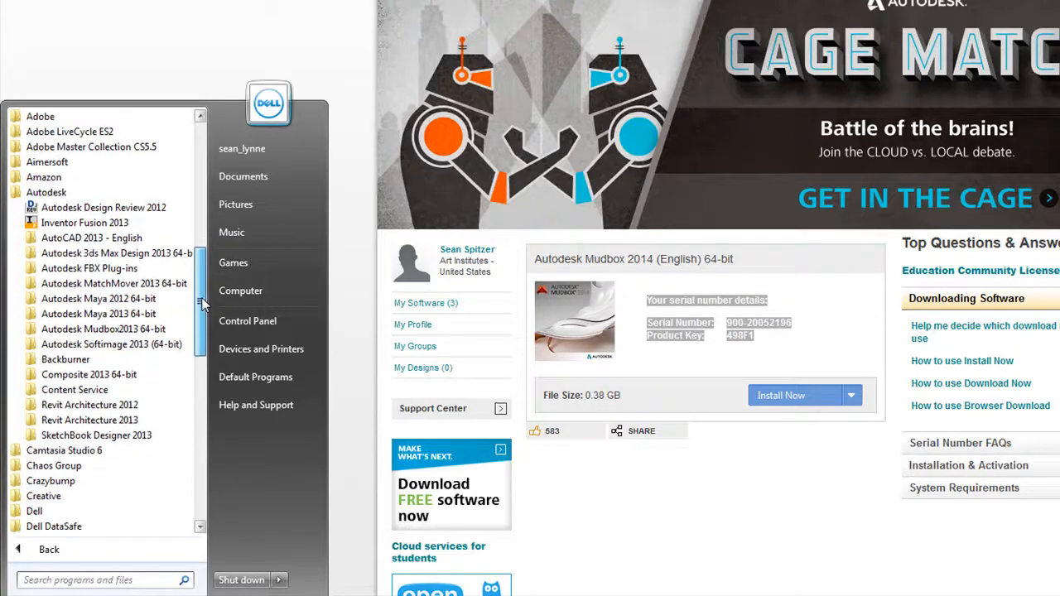
{"action": "left_click", "coordinate": [107, 329]}
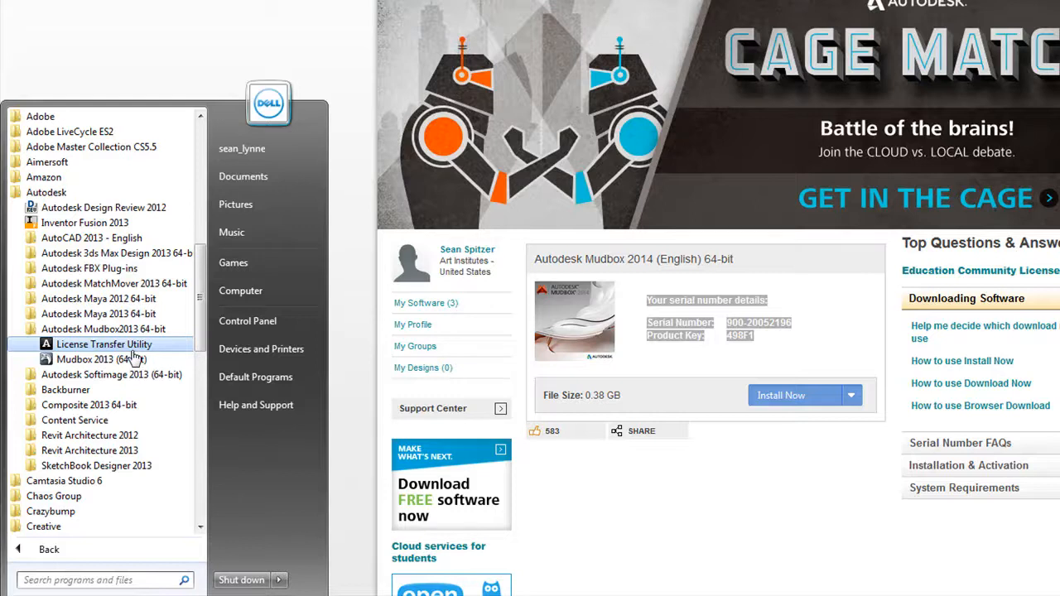
{"action": "left_click", "coordinate": [76, 360]}
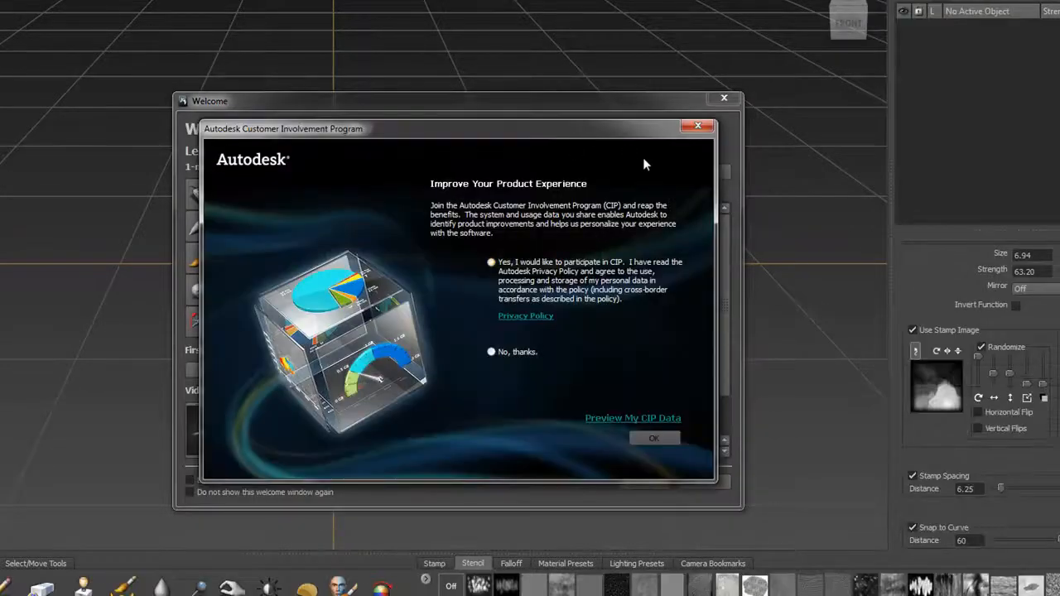
Dismiss the customer involvement and student version notices, and open the recent file Door paint test_Car_texture test02.
{"action": "left_click", "coordinate": [694, 127]}
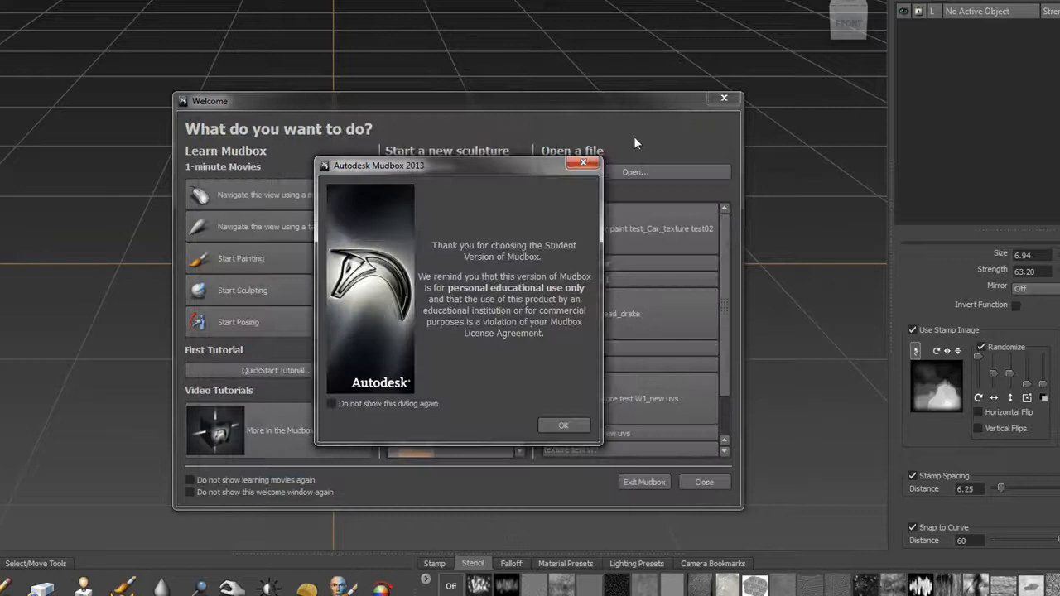
{"action": "left_click", "coordinate": [584, 162]}
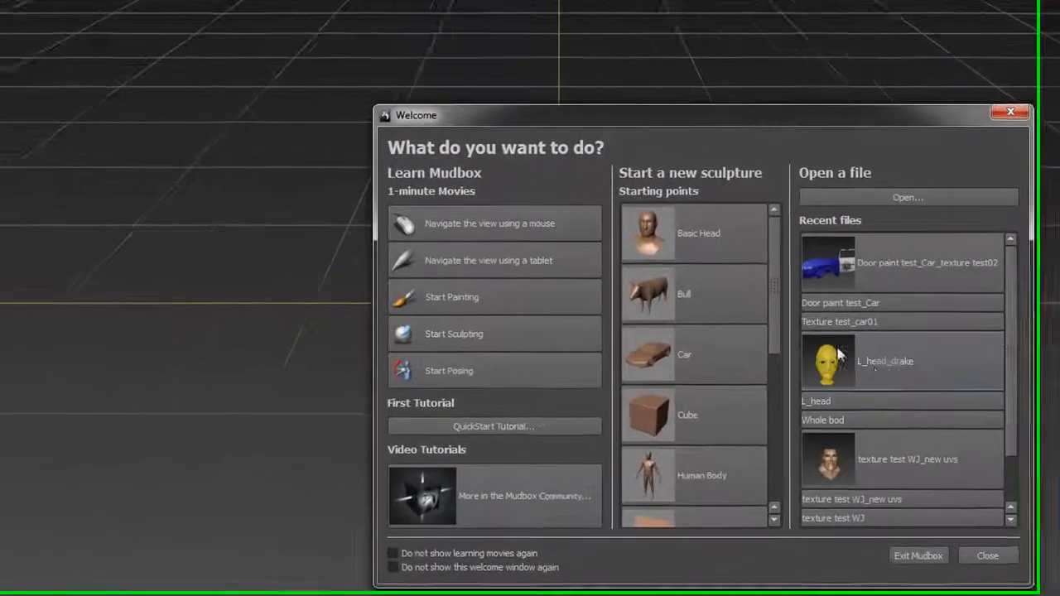
{"action": "left_click", "coordinate": [854, 262]}
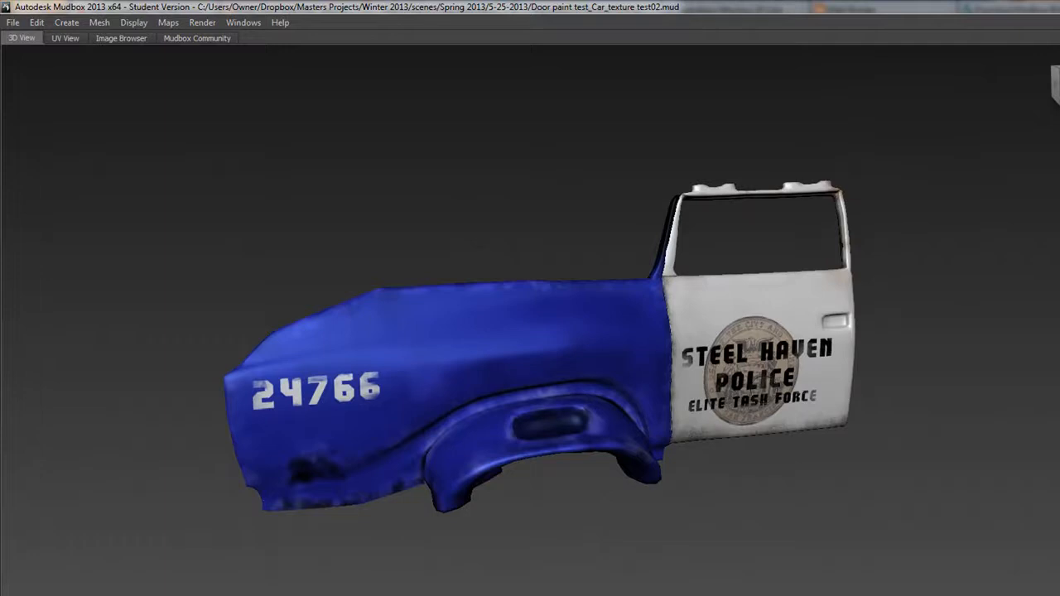
Examine the textured police car section from different angles and distances, framing the fender and door together.
{"action": "left_click_drag", "start_coordinate": [787, 497], "coordinate": [836, 449], "text": "alt"}
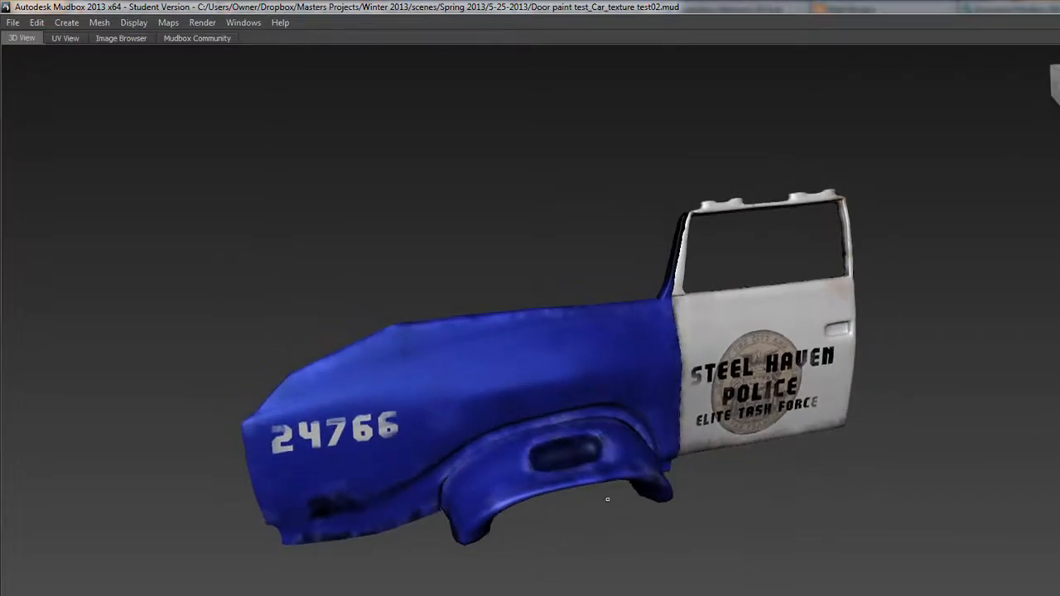
{"action": "middle_click_drag", "start_coordinate": [607, 499], "coordinate": [676, 471], "text": "alt"}
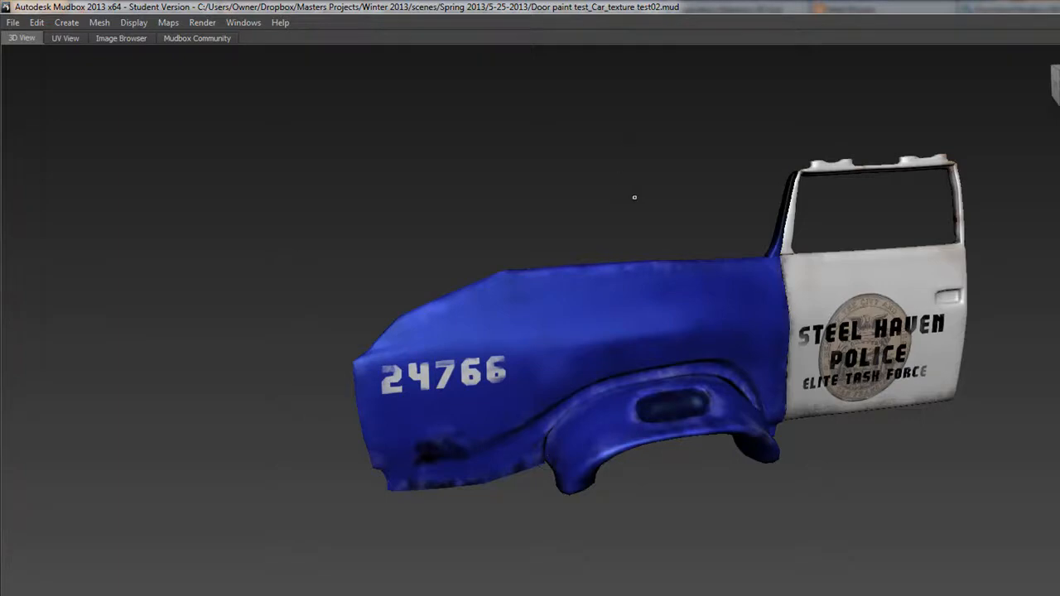
{"action": "middle_click_drag", "start_coordinate": [634, 198], "coordinate": [601, 208], "text": "alt"}
{"action": "left_click_drag", "start_coordinate": [580, 224], "coordinate": [589, 225], "text": "alt"}
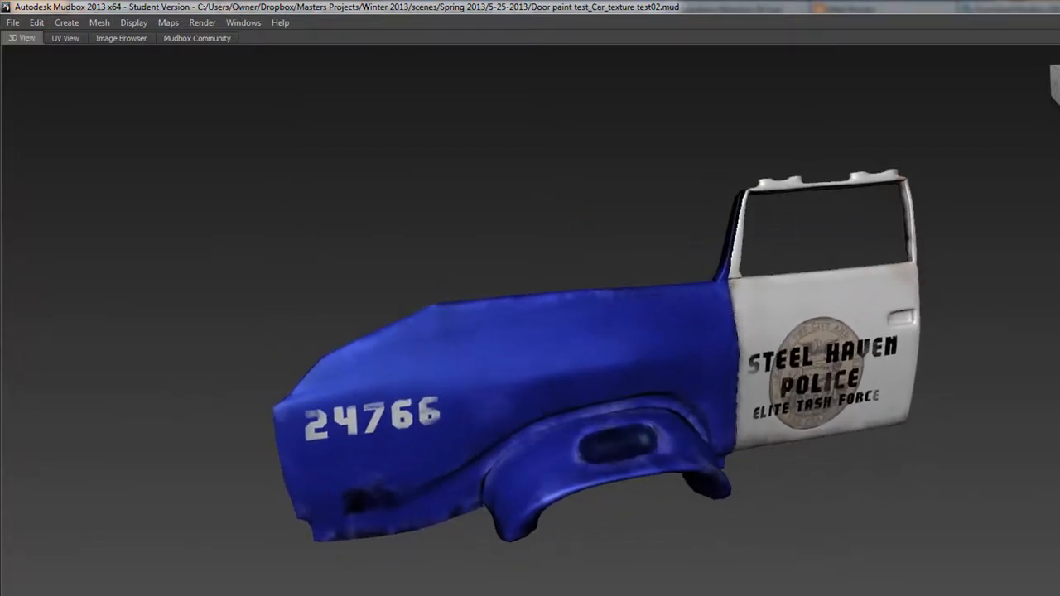
{"action": "right_click_drag", "start_coordinate": [589, 225], "coordinate": [276, 236], "text": "alt"}
{"action": "right_click_drag", "start_coordinate": [853, 398], "coordinate": [667, 430], "text": "alt"}
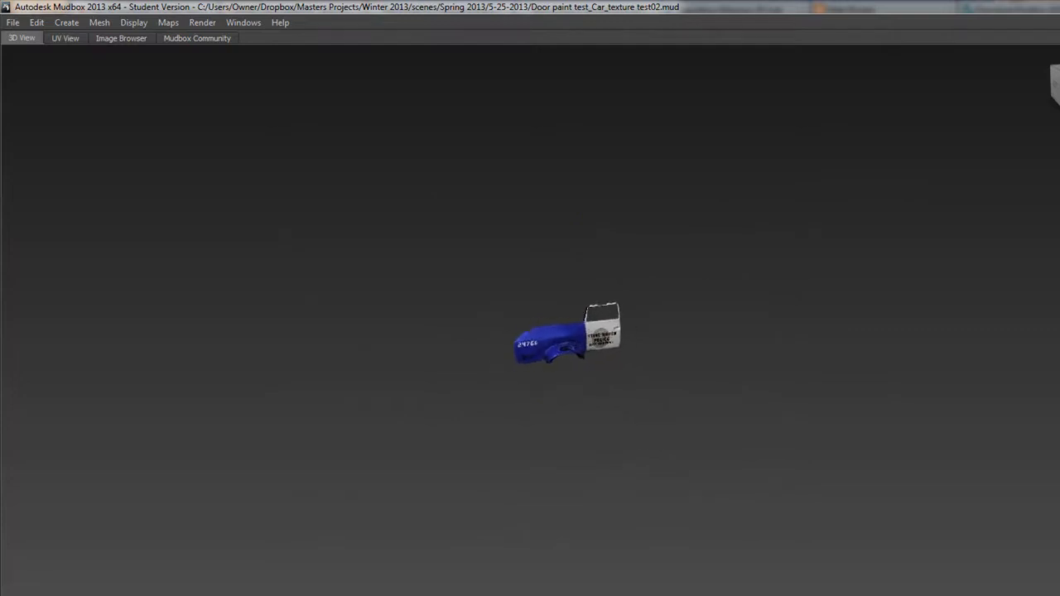
{"action": "scroll", "coordinate": [435, 347], "scroll_direction": "up", "scroll_amount": 4}
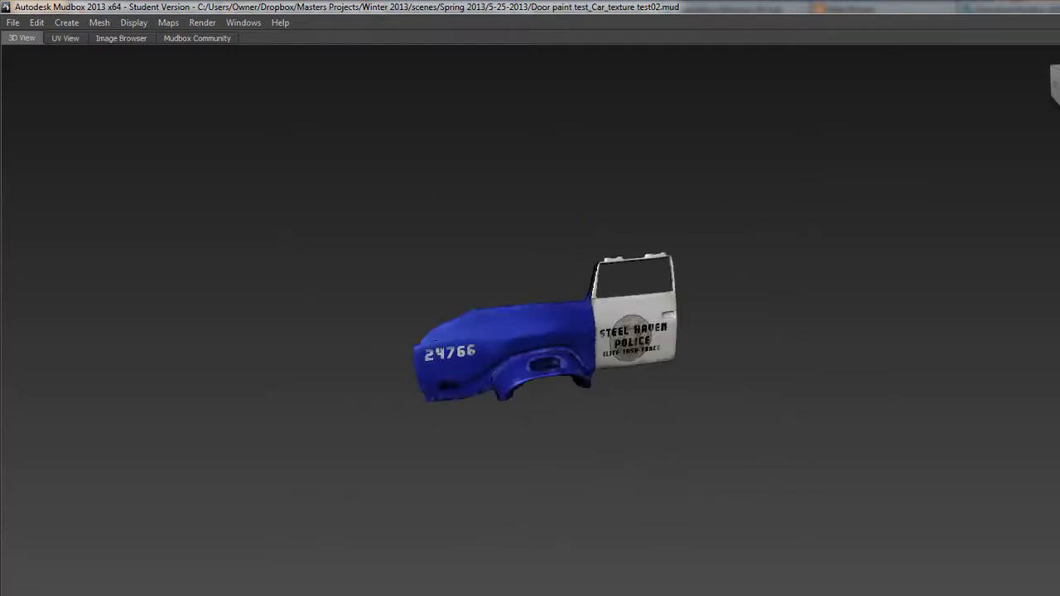
{"action": "scroll", "coordinate": [401, 338], "scroll_direction": "up", "scroll_amount": 1}
{"action": "scroll", "coordinate": [401, 338], "scroll_direction": "up", "scroll_amount": 2}
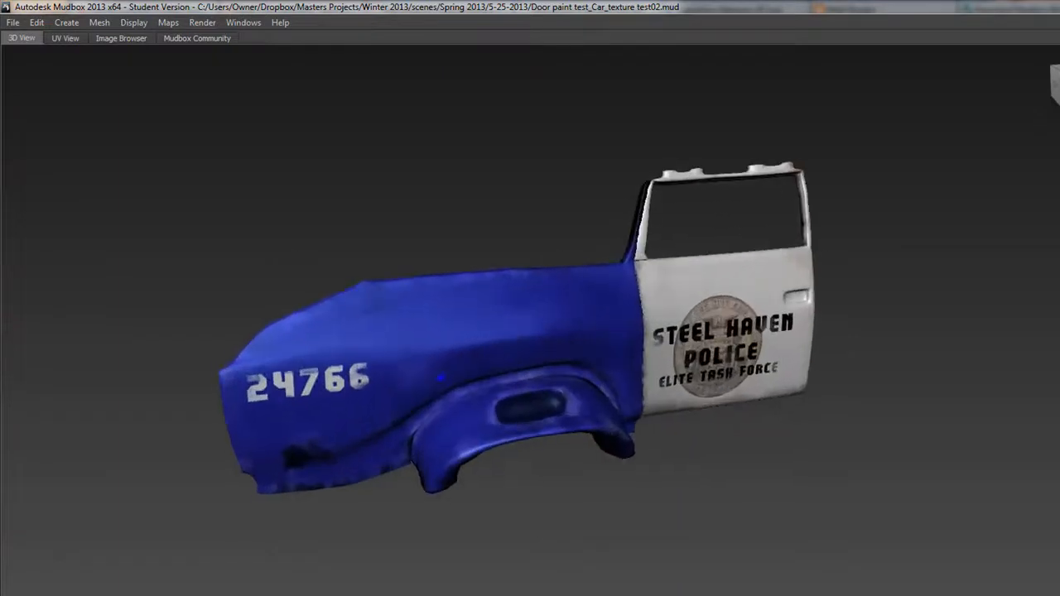
{"action": "left_click_drag", "start_coordinate": [775, 423], "coordinate": [752, 421], "text": "alt"}
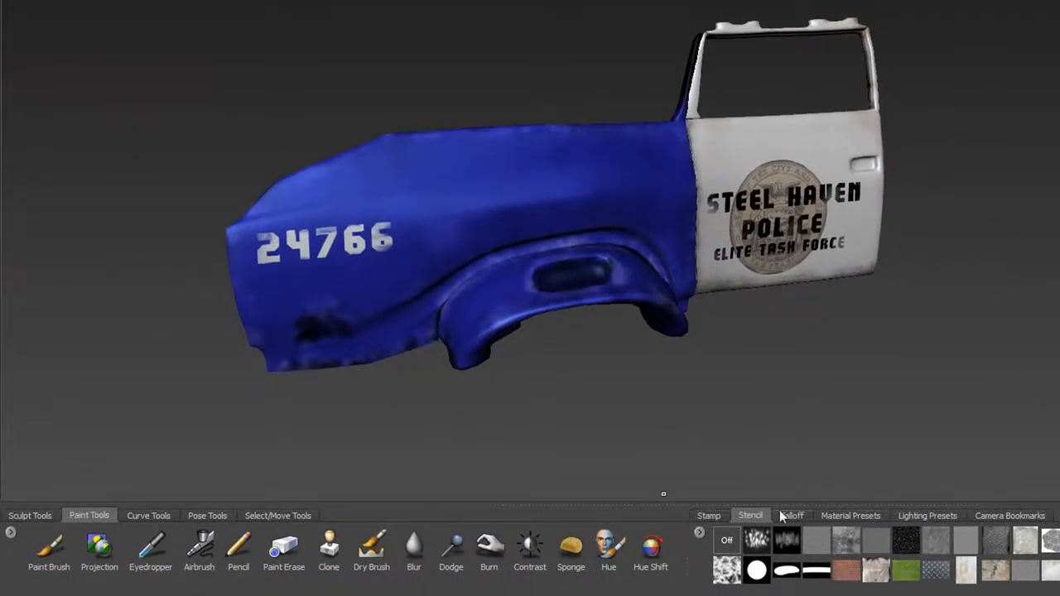
Save the current view of the car as a camera bookmark named "car prerp".
{"action": "left_click", "coordinate": [990, 513]}
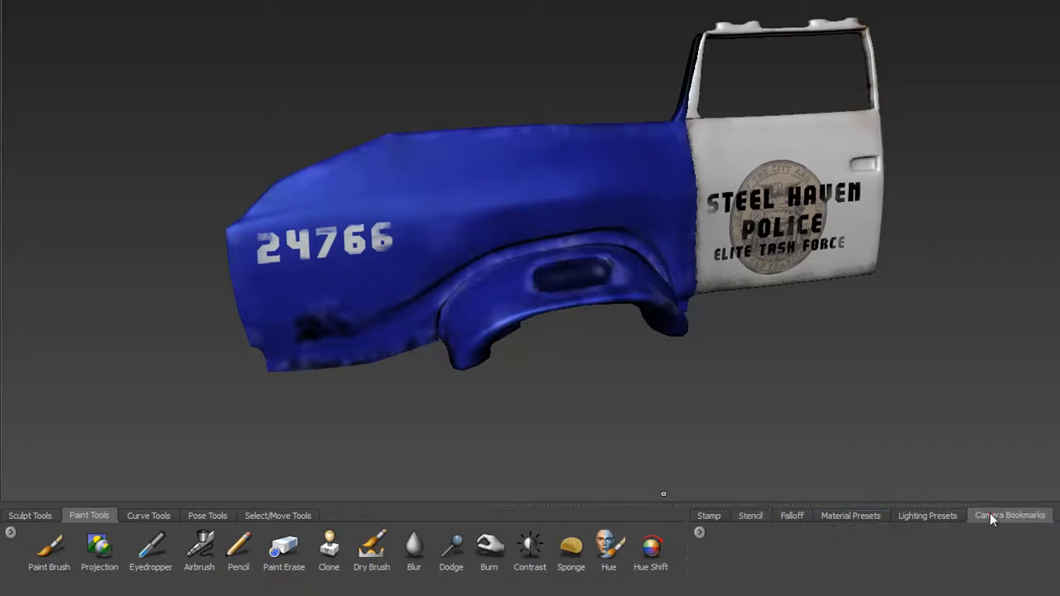
{"action": "left_click", "coordinate": [701, 531]}
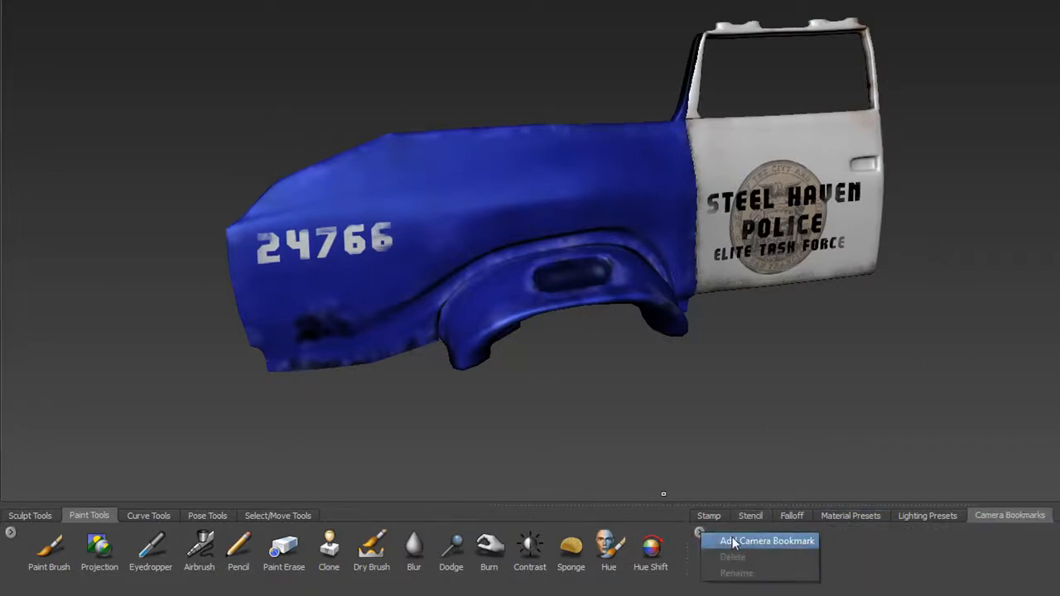
{"action": "left_click", "coordinate": [732, 541]}
{"action": "type", "text": "c"}
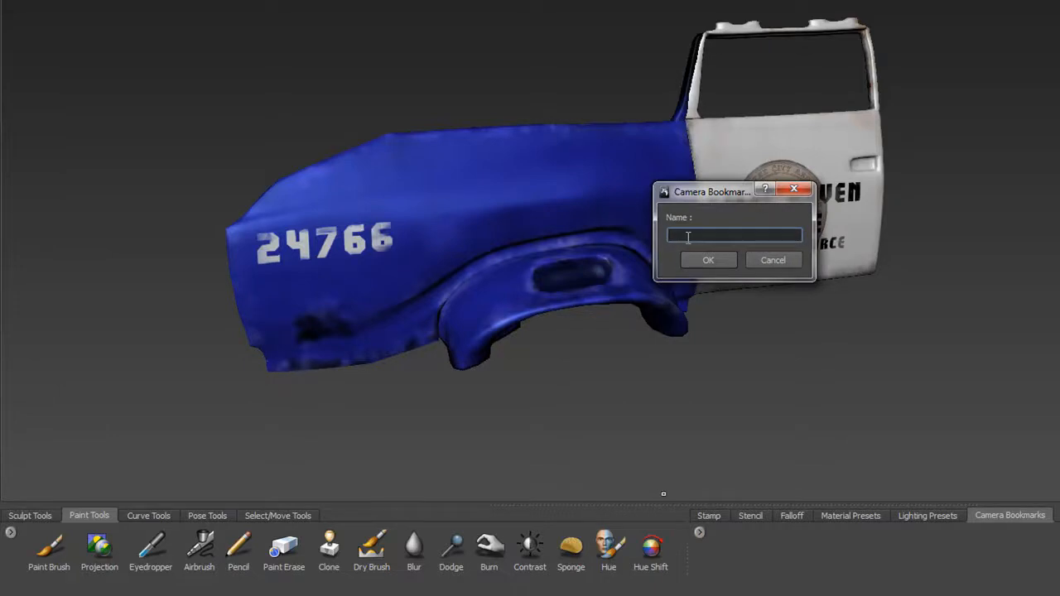
{"action": "type", "text": "ar prerp"}
{"action": "left_click", "coordinate": [722, 262]}
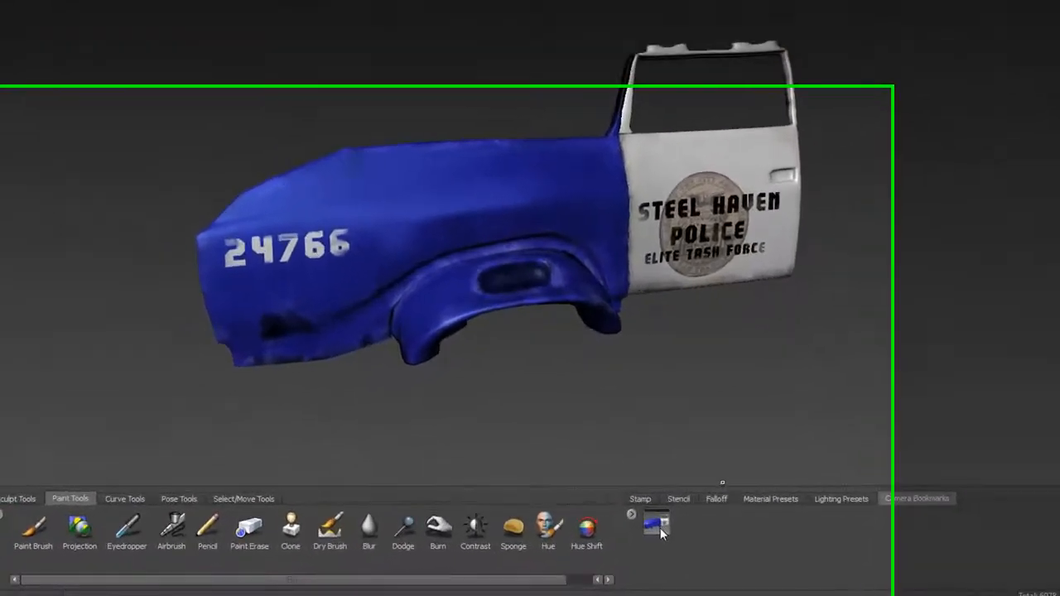
Examine the door lettering, seal and wheel arch of the police car up close from several angles.
{"action": "mouse_move", "coordinate": [531, 543]}
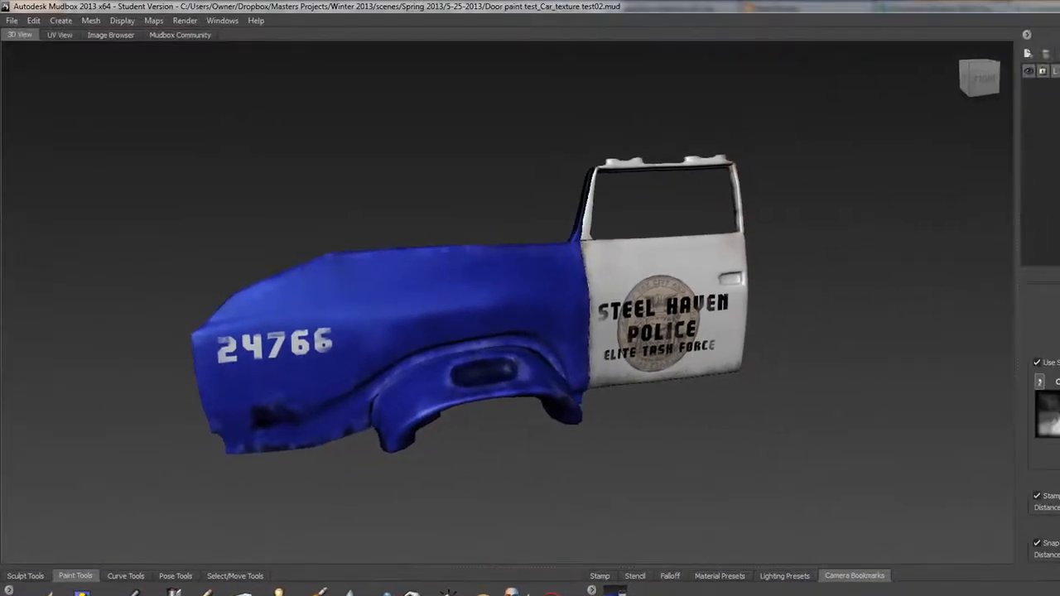
{"action": "middle_click_drag", "start_coordinate": [514, 314], "coordinate": [562, 335], "text": "alt"}
{"action": "left_click_drag", "start_coordinate": [561, 335], "coordinate": [538, 320], "text": "alt"}
{"action": "right_click_drag", "start_coordinate": [539, 320], "coordinate": [588, 320], "text": "alt"}
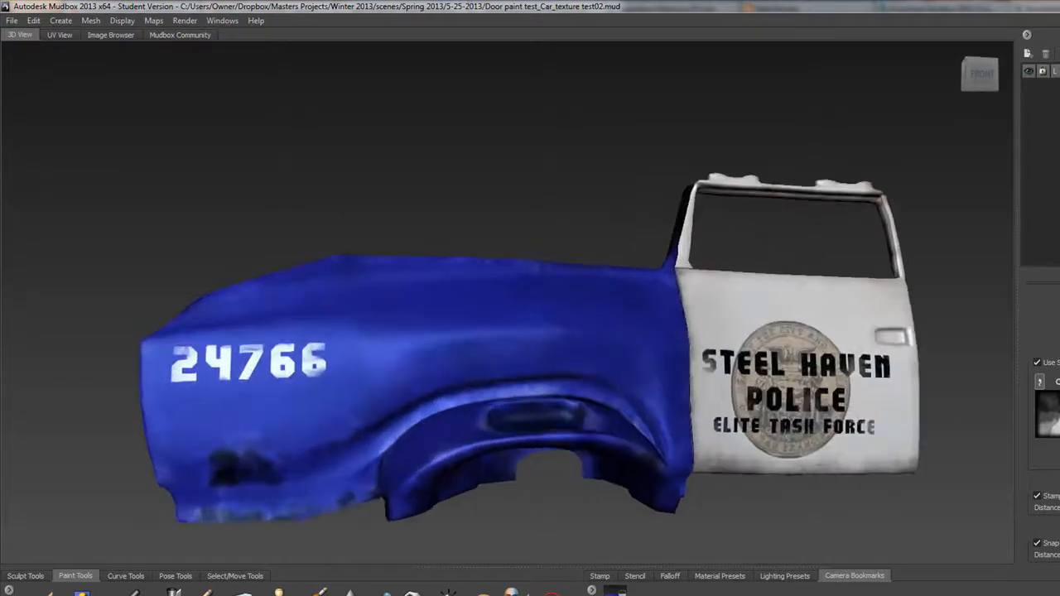
{"action": "mouse_move", "coordinate": [675, 369]}
{"action": "left_mouse_down", "text": "alt"}
{"action": "mouse_move", "coordinate": [584, 385]}
{"action": "mouse_move", "coordinate": [684, 407]}
{"action": "mouse_move", "coordinate": [702, 407]}
{"action": "mouse_move", "coordinate": [687, 396]}
{"action": "mouse_move", "coordinate": [763, 392]}
{"action": "left_mouse_up", "text": "alt"}
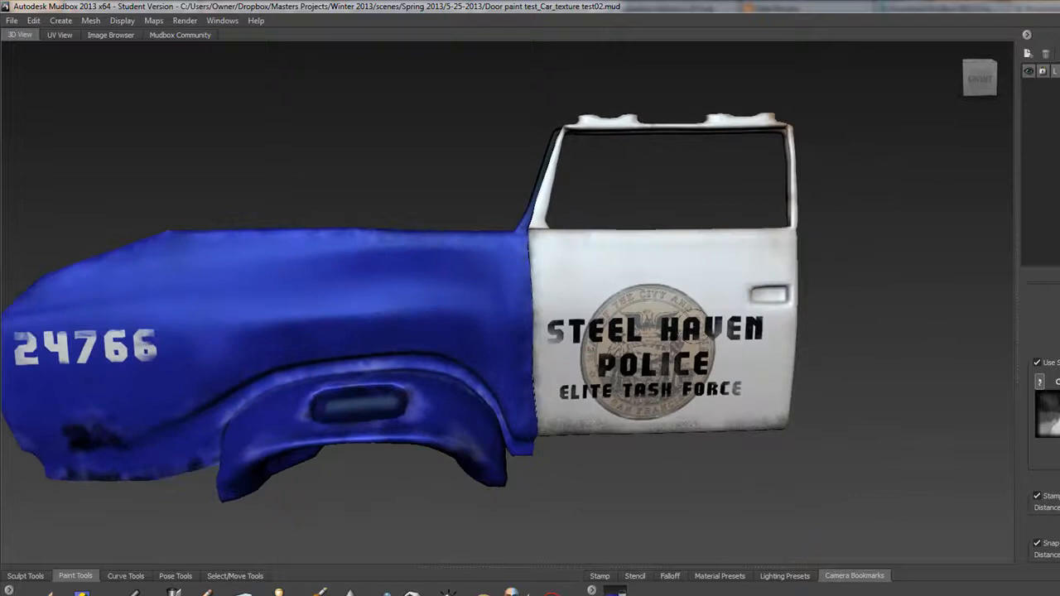
{"action": "left_click", "coordinate": [678, 272]}
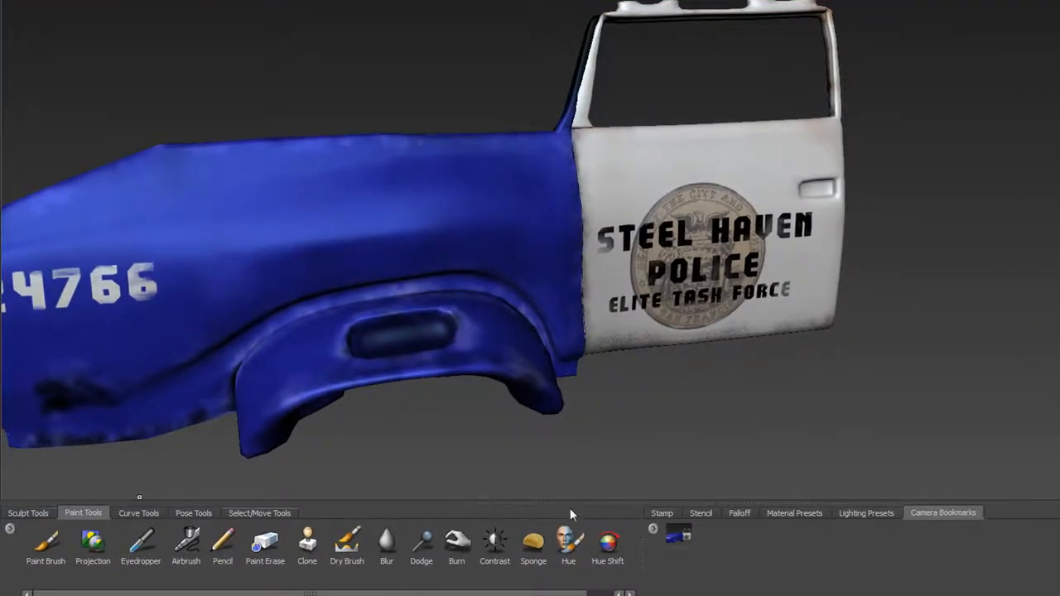
Look at the sculpt tool set, return to the paint tools, and display the car's Diffuse paint layers.
{"action": "left_click", "coordinate": [16, 513]}
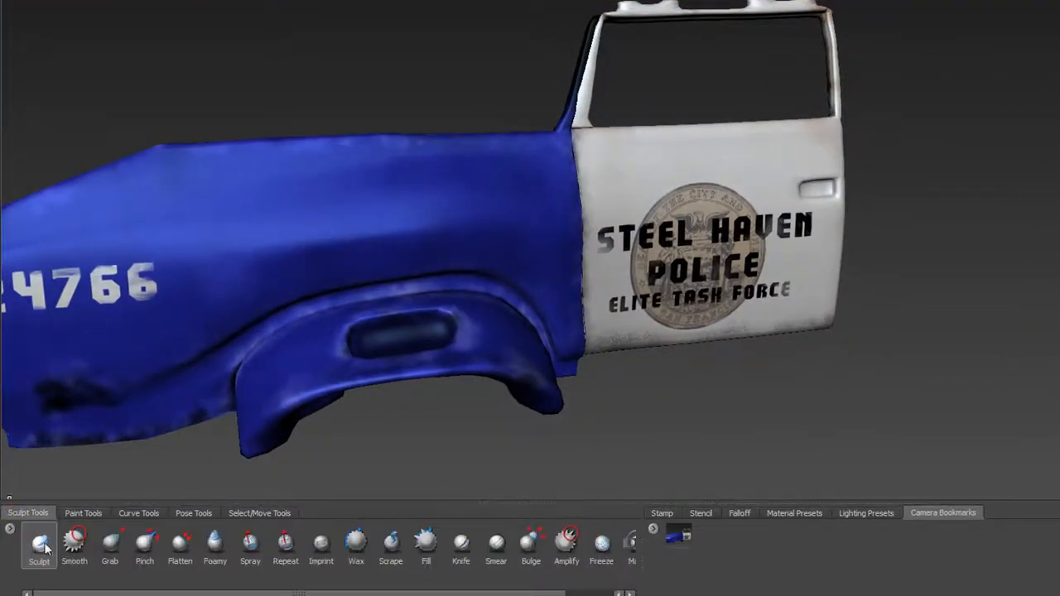
{"action": "left_click", "coordinate": [82, 514]}
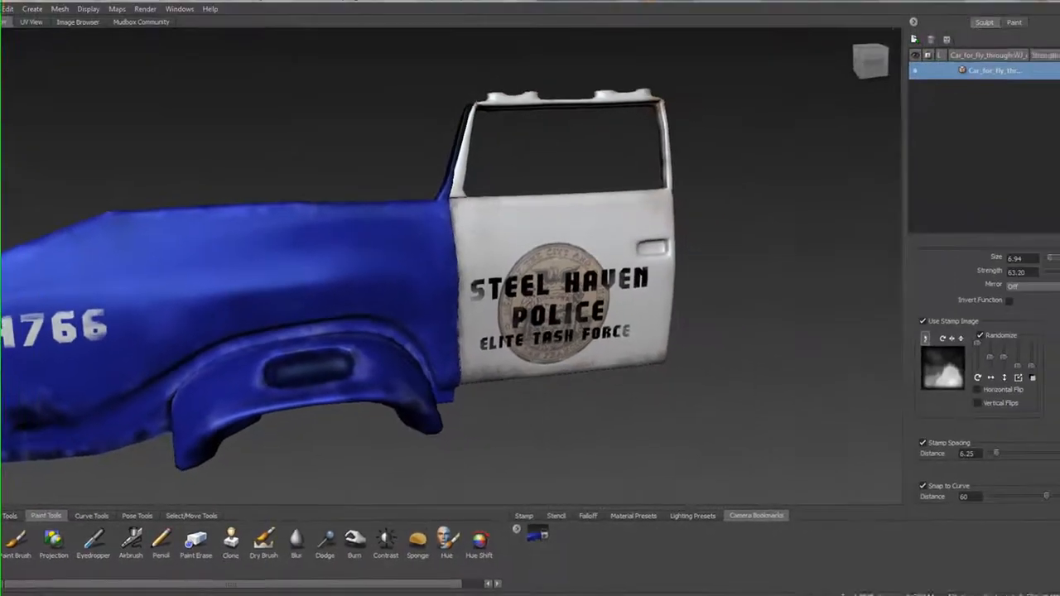
{"action": "middle_click_drag", "start_coordinate": [315, 277], "coordinate": [385, 273], "text": "alt"}
{"action": "left_click_drag", "start_coordinate": [315, 274], "coordinate": [398, 315], "text": "alt"}
{"action": "left_click_drag", "start_coordinate": [485, 313], "coordinate": [394, 318], "text": "alt"}
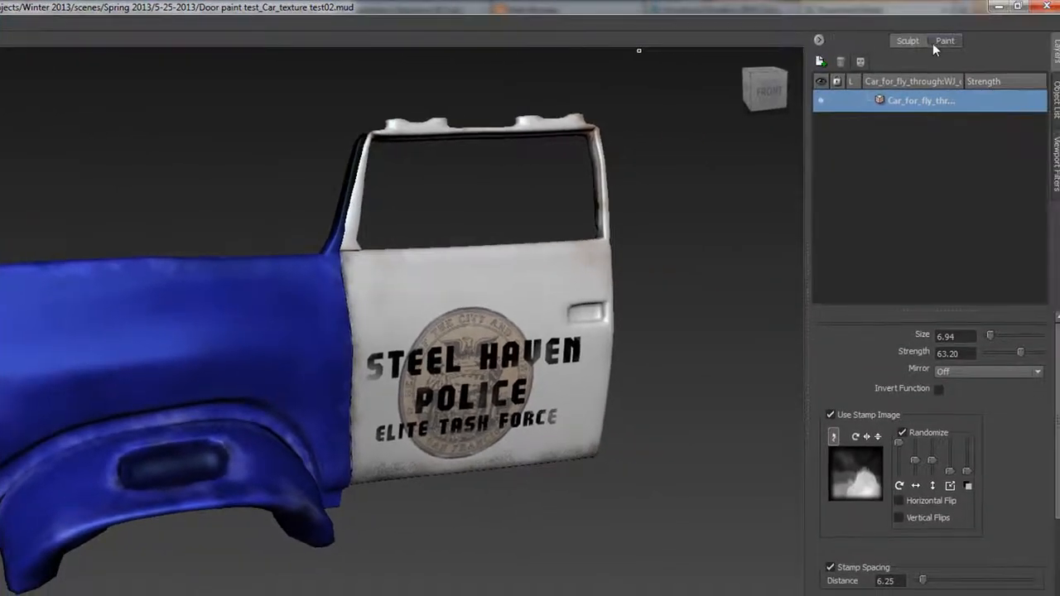
{"action": "left_click", "coordinate": [940, 44]}
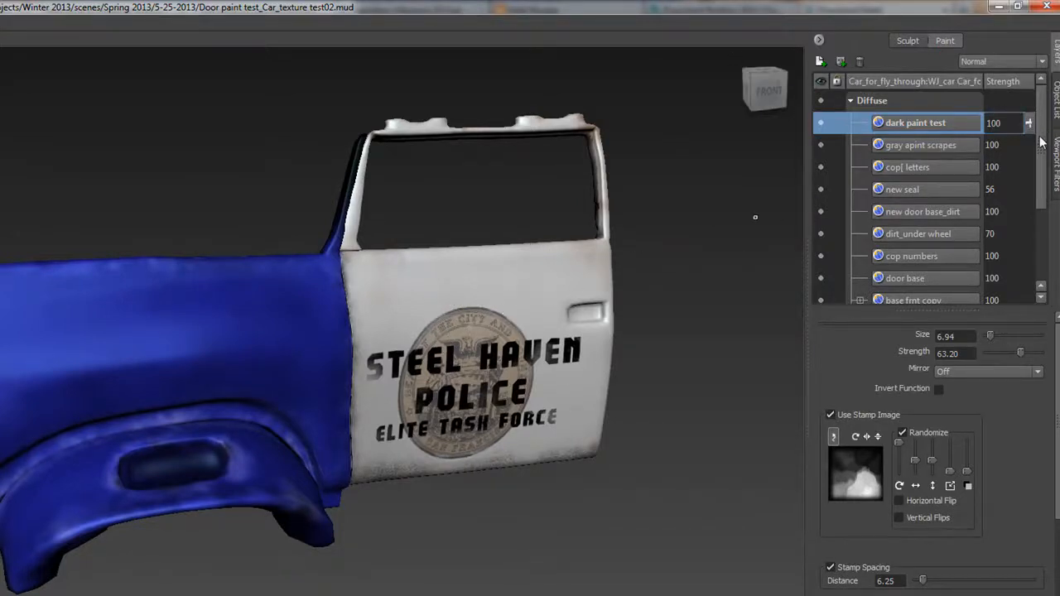
{"action": "left_click_drag", "start_coordinate": [1041, 142], "coordinate": [1027, 115]}
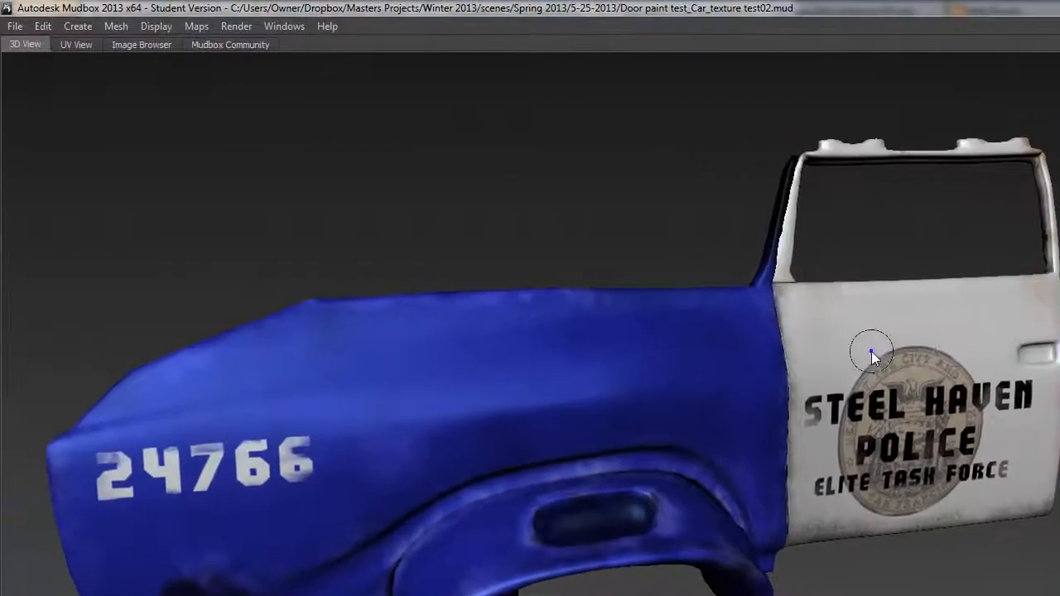
Apply Show All to the car model and check the door and fender.
{"action": "right_click", "coordinate": [871, 352]}
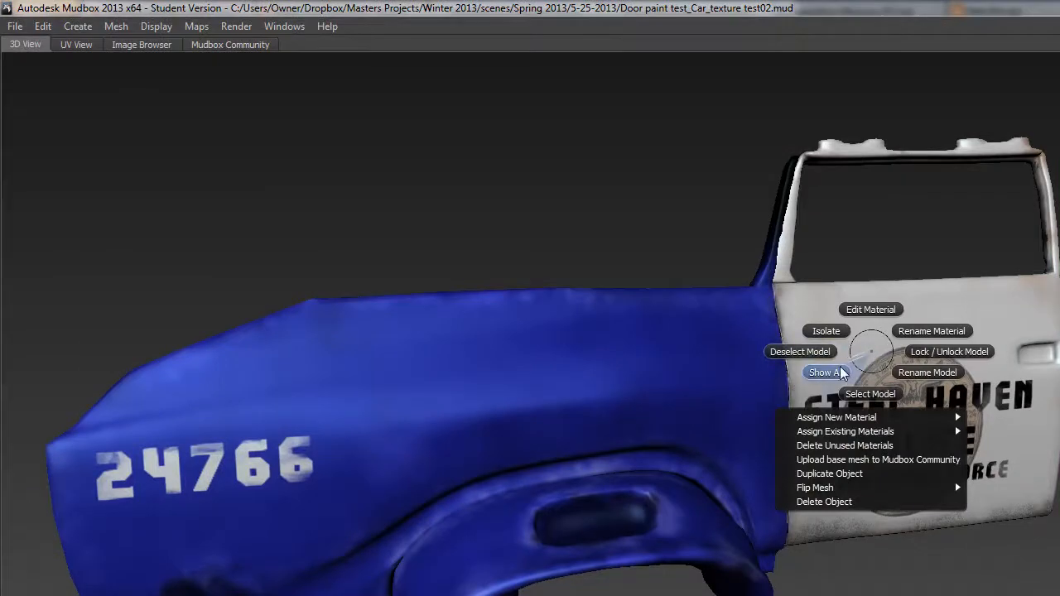
{"action": "left_click", "coordinate": [841, 371]}
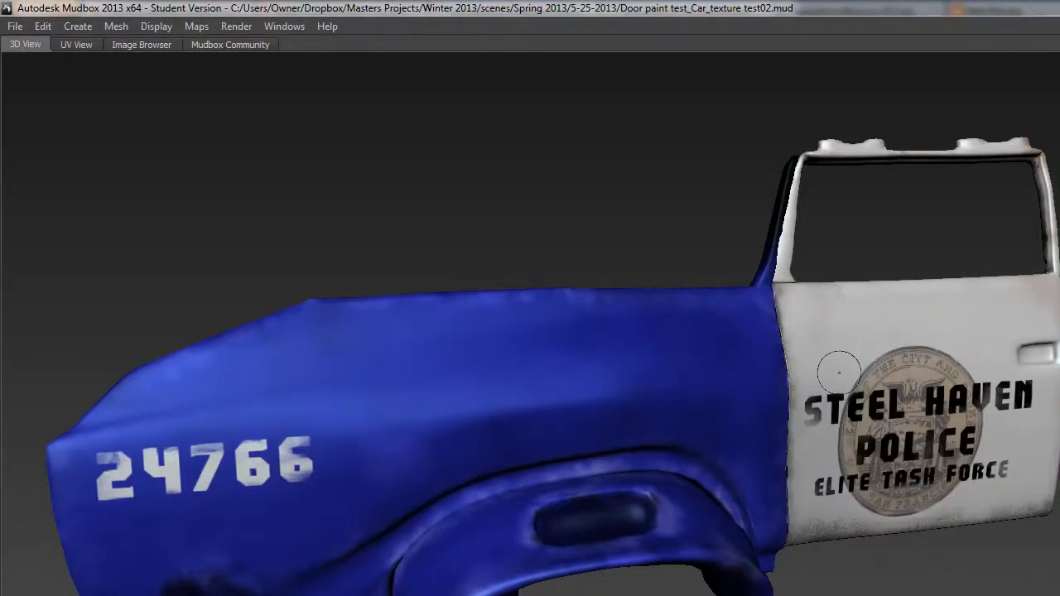
{"action": "middle_click_drag", "start_coordinate": [895, 386], "coordinate": [763, 409], "text": "alt"}
{"action": "left_click_drag", "start_coordinate": [945, 414], "coordinate": [932, 410], "text": "alt"}
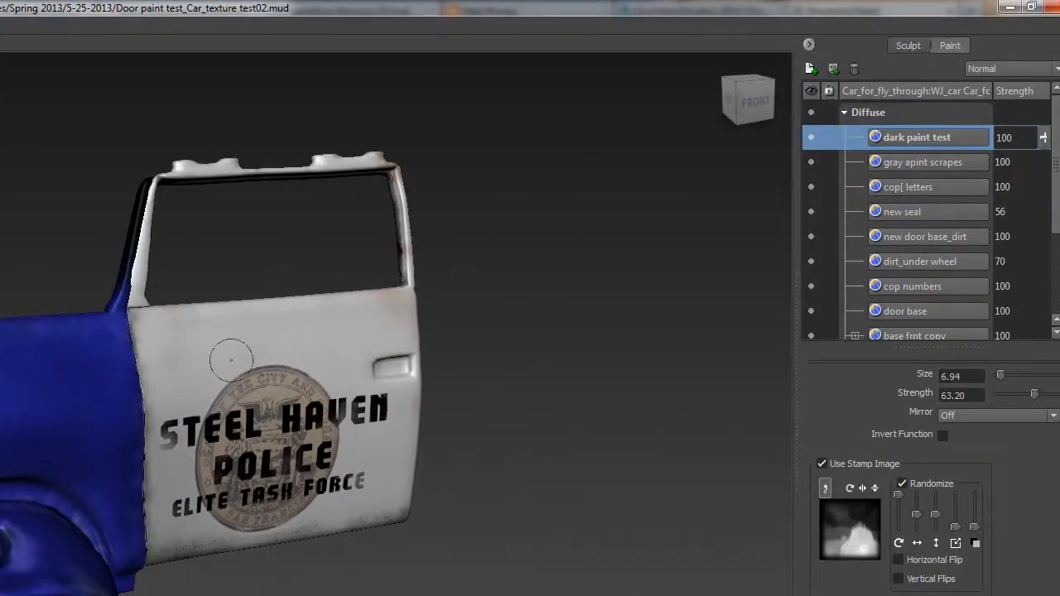
{"action": "middle_click_drag", "start_coordinate": [240, 351], "coordinate": [421, 306], "text": "alt"}
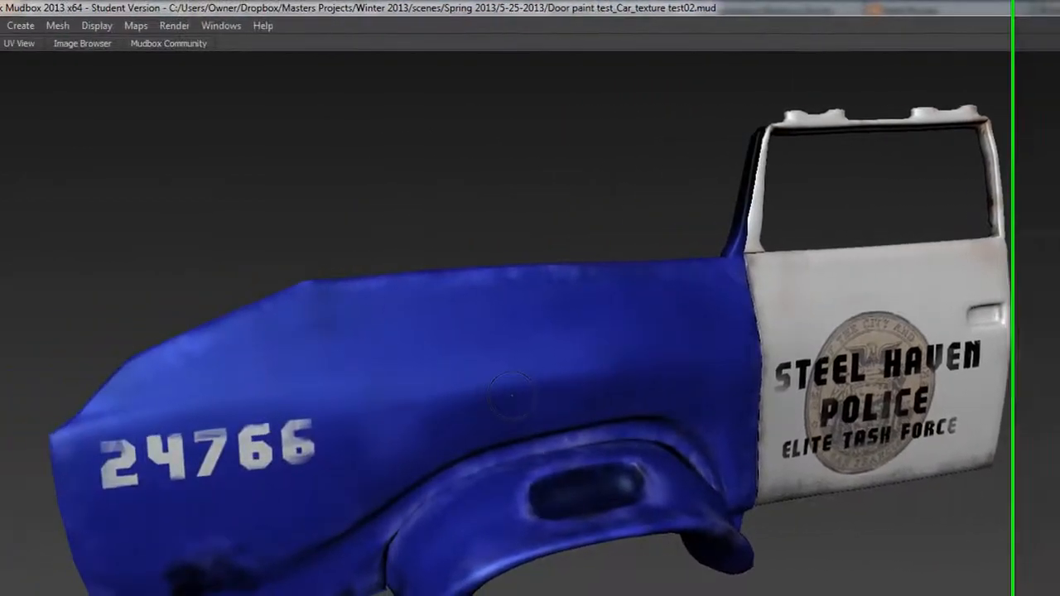
{"action": "right_click_drag", "start_coordinate": [530, 390], "coordinate": [565, 396], "text": "alt"}
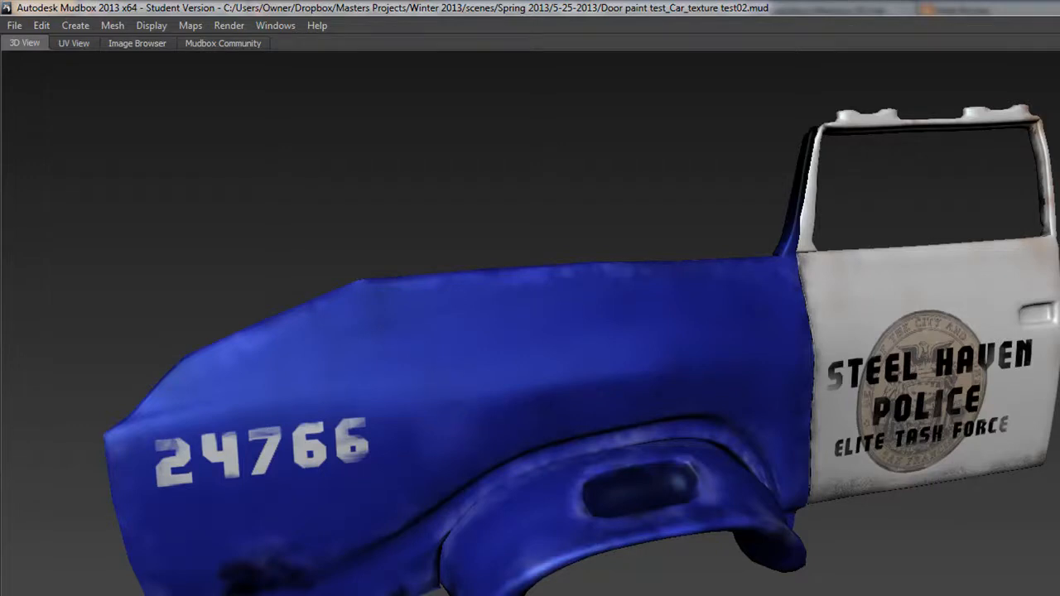
{"action": "right_click", "coordinate": [613, 343]}
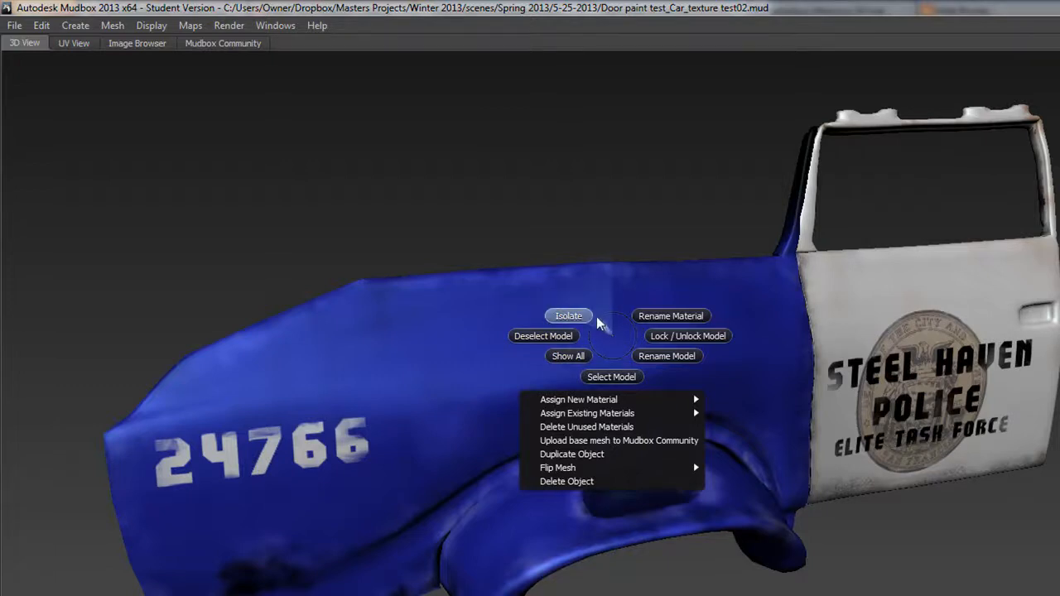
{"action": "left_click", "coordinate": [614, 331]}
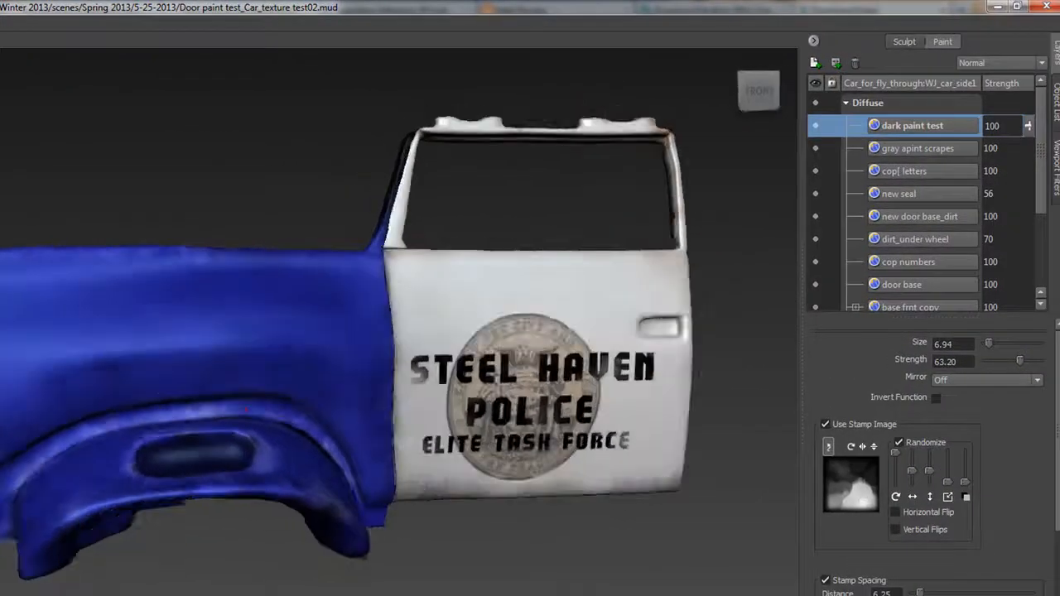
{"action": "left_click_drag", "start_coordinate": [246, 408], "coordinate": [303, 459], "text": "alt"}
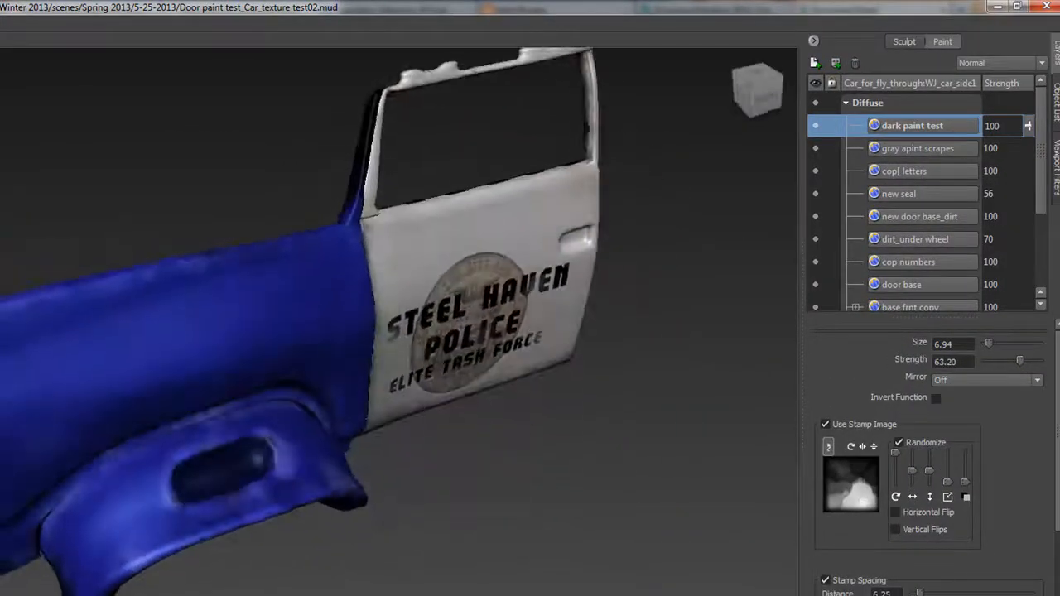
{"action": "mouse_move", "coordinate": [646, 393]}
{"action": "left_mouse_down", "text": "alt"}
{"action": "mouse_move", "coordinate": [584, 399]}
{"action": "mouse_move", "coordinate": [592, 325]}
{"action": "mouse_move", "coordinate": [614, 337]}
{"action": "left_mouse_up", "text": "alt"}
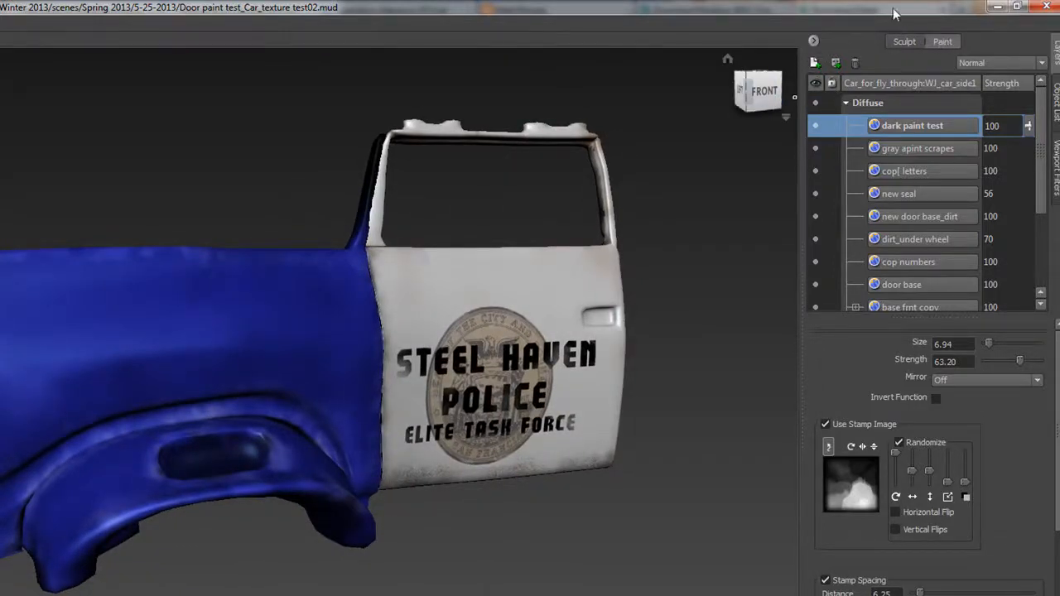
Create a new paint layer named "stokes" in the Diffuse channel at size 1024, saved as Targa [8 bit, RGBA].
{"action": "left_click", "coordinate": [815, 64]}
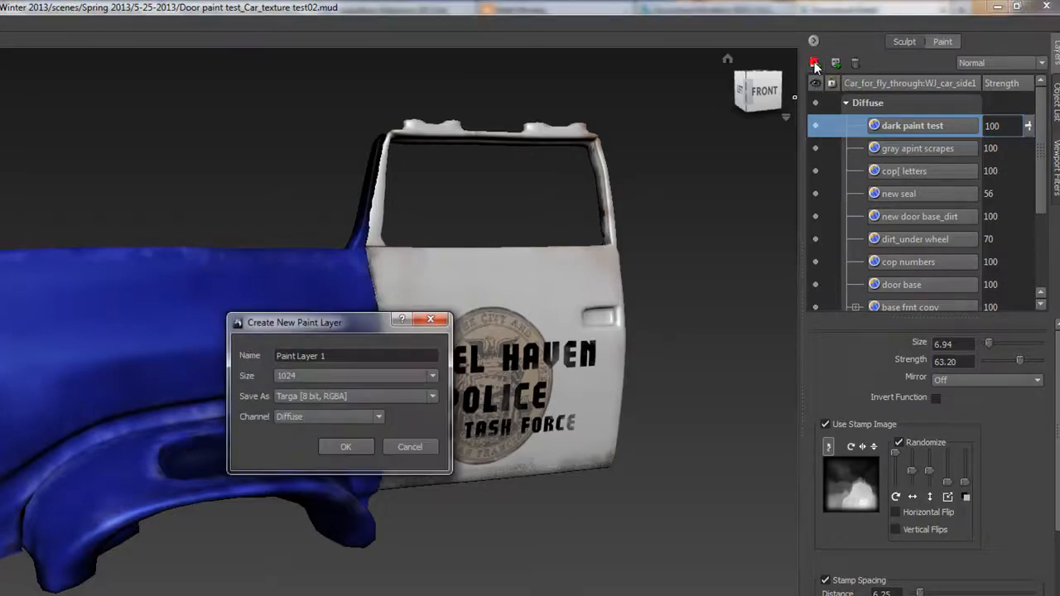
{"action": "left_click", "coordinate": [339, 355]}
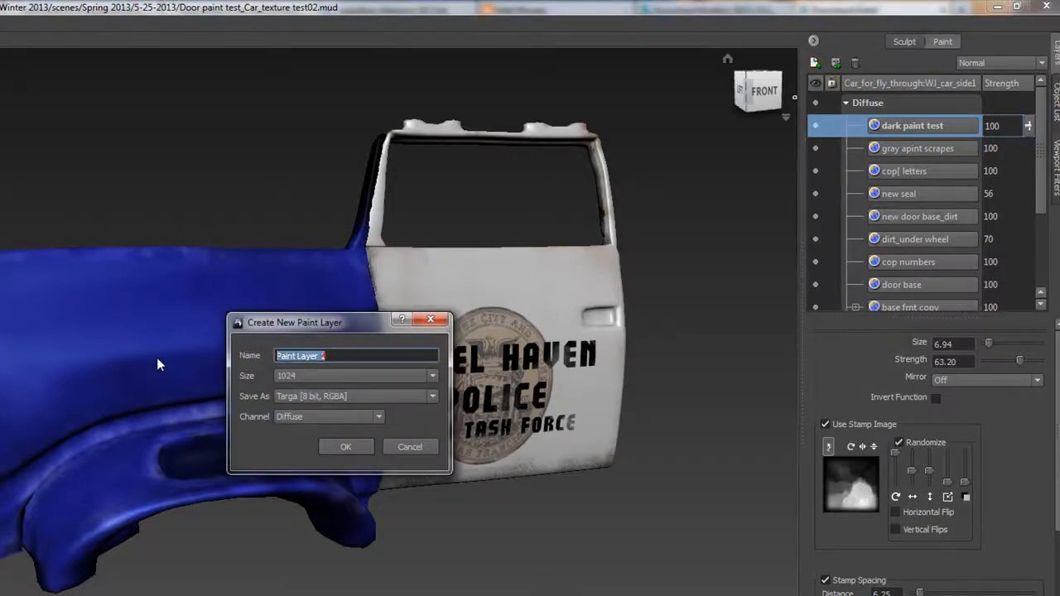
{"action": "type", "text": "stokes"}
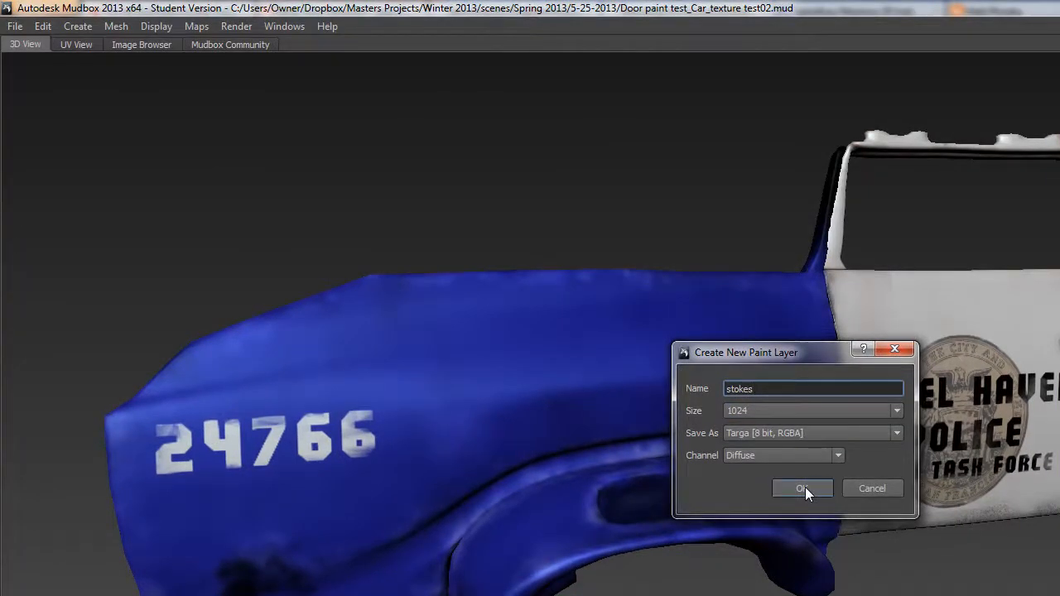
{"action": "left_click", "coordinate": [803, 488]}
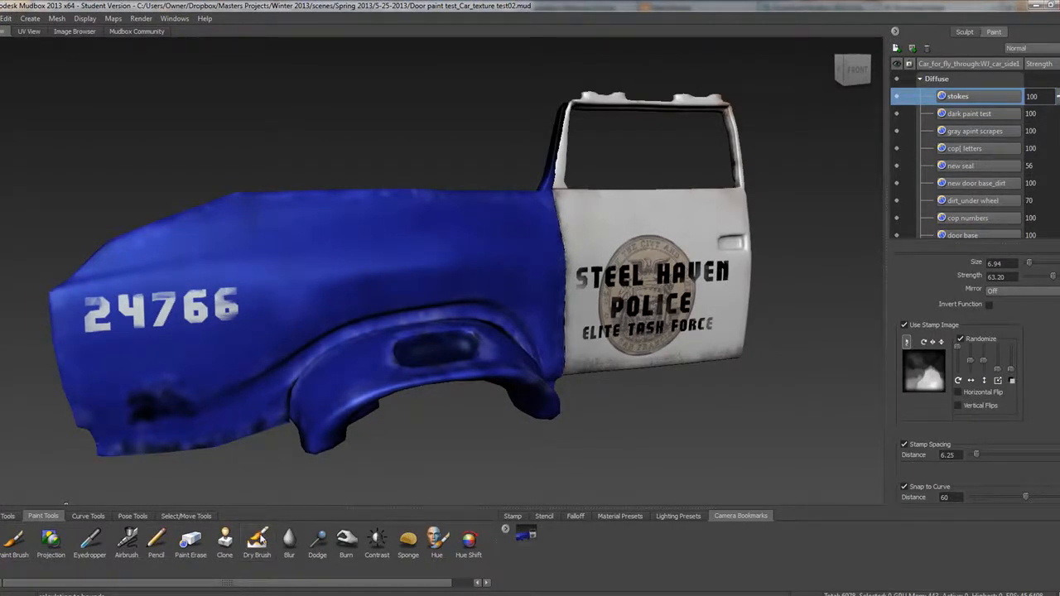
Activate the Dry Brush, dismiss the missing stamp image notice, and browse the available stamps.
{"action": "left_click", "coordinate": [260, 539]}
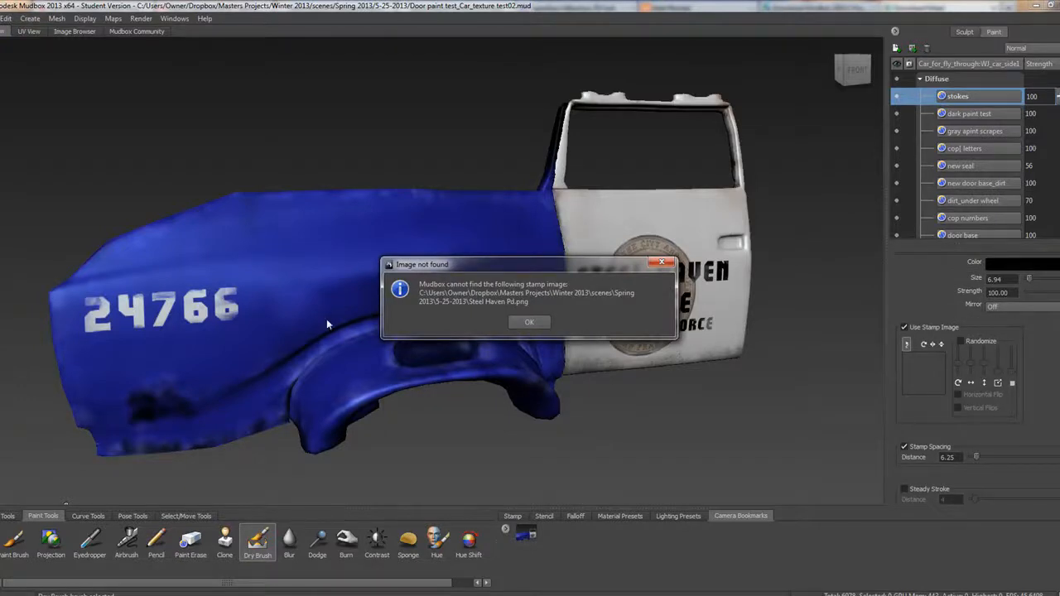
{"action": "left_click", "coordinate": [522, 328]}
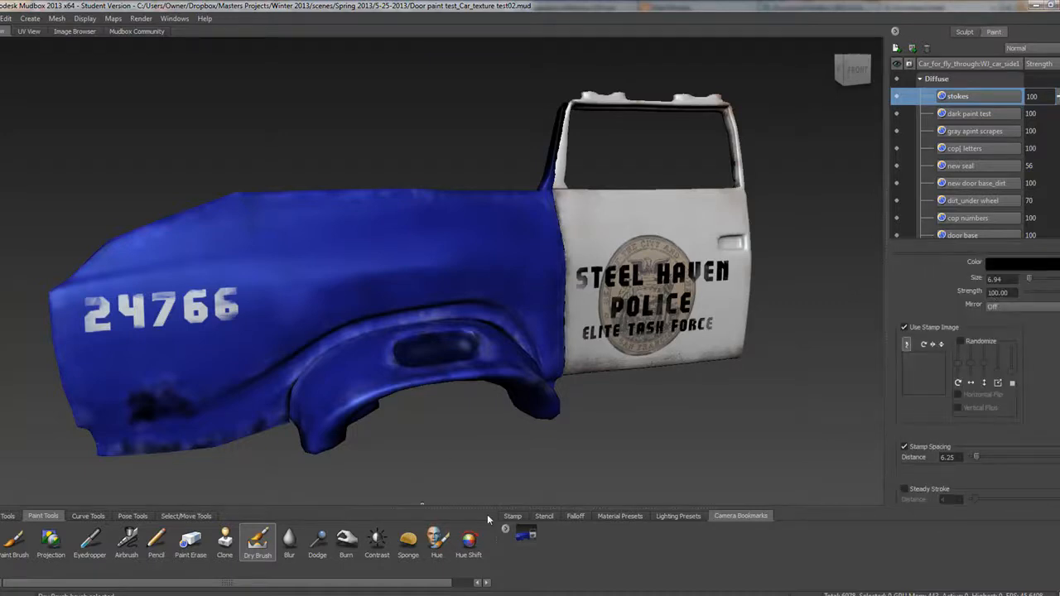
{"action": "left_click", "coordinate": [511, 516]}
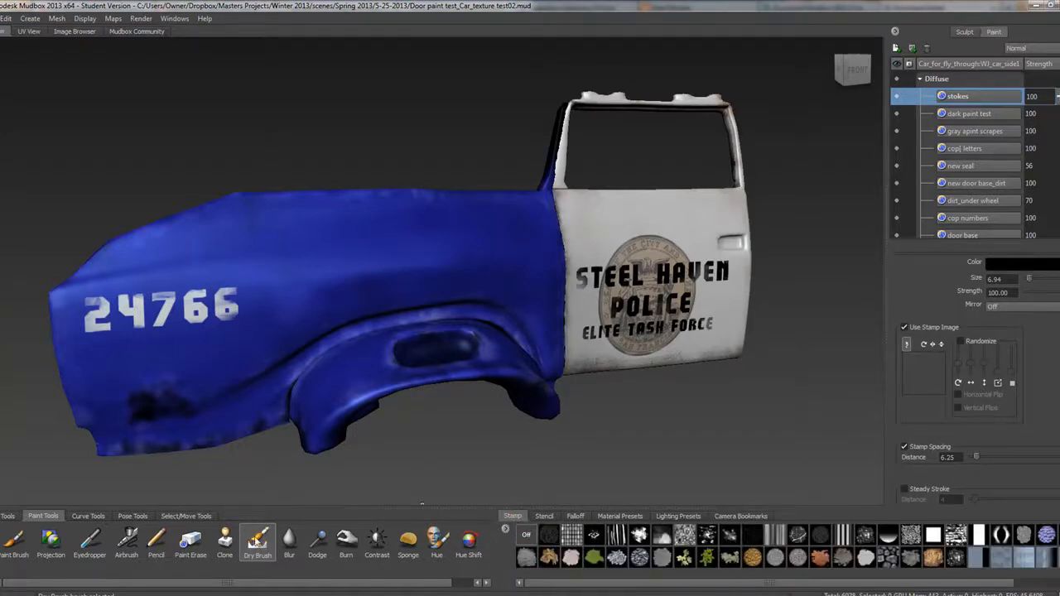
{"action": "left_click_drag", "start_coordinate": [945, 584], "coordinate": [1002, 583]}
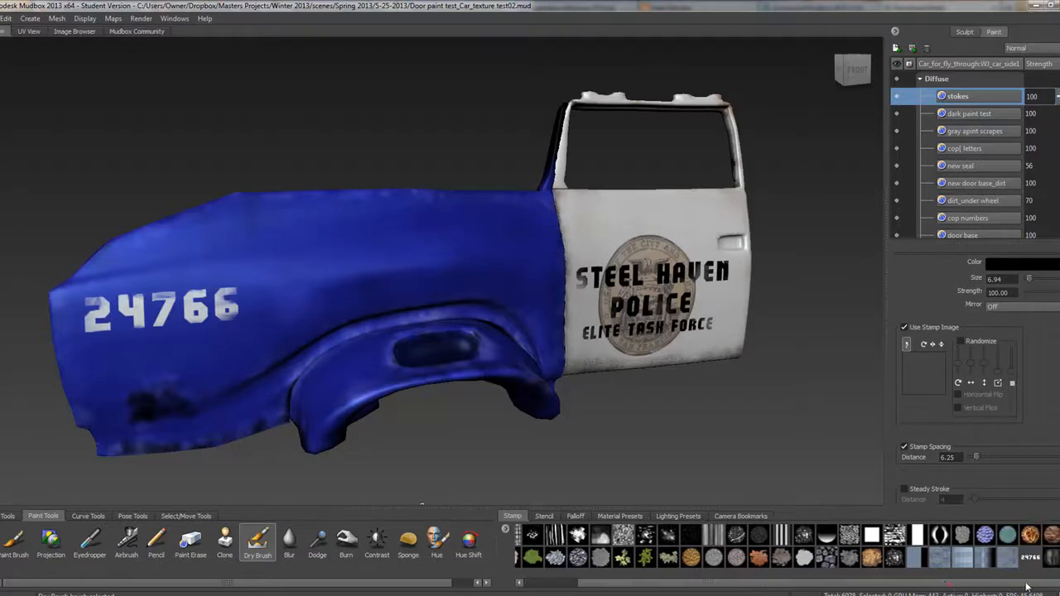
Look at the Add Stamp option and the Image Browser's Set Stencil option, and return to the 3D view.
{"action": "left_click", "coordinate": [505, 530]}
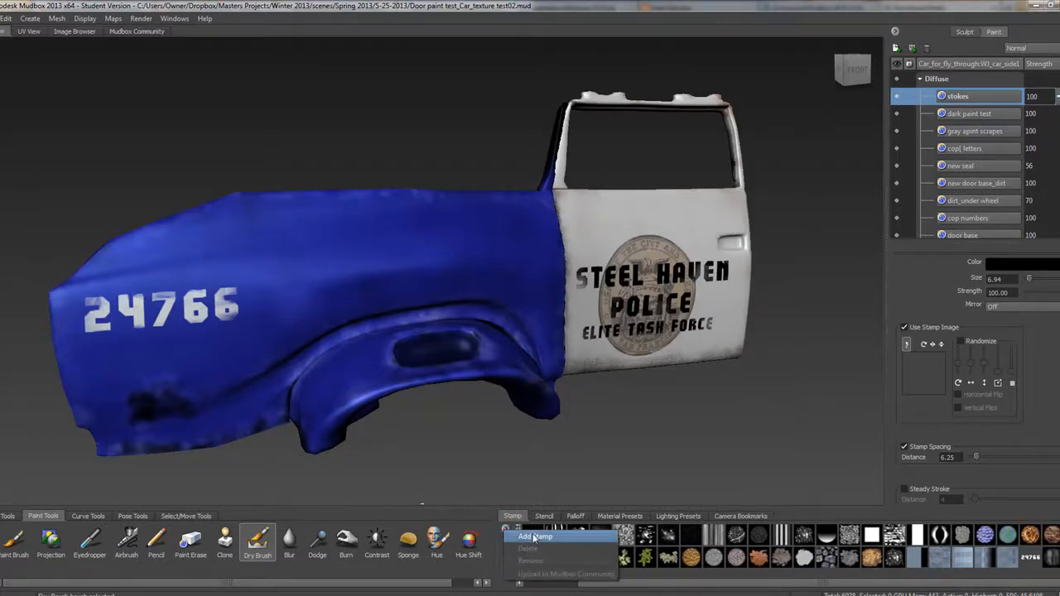
{"action": "left_click", "coordinate": [534, 537]}
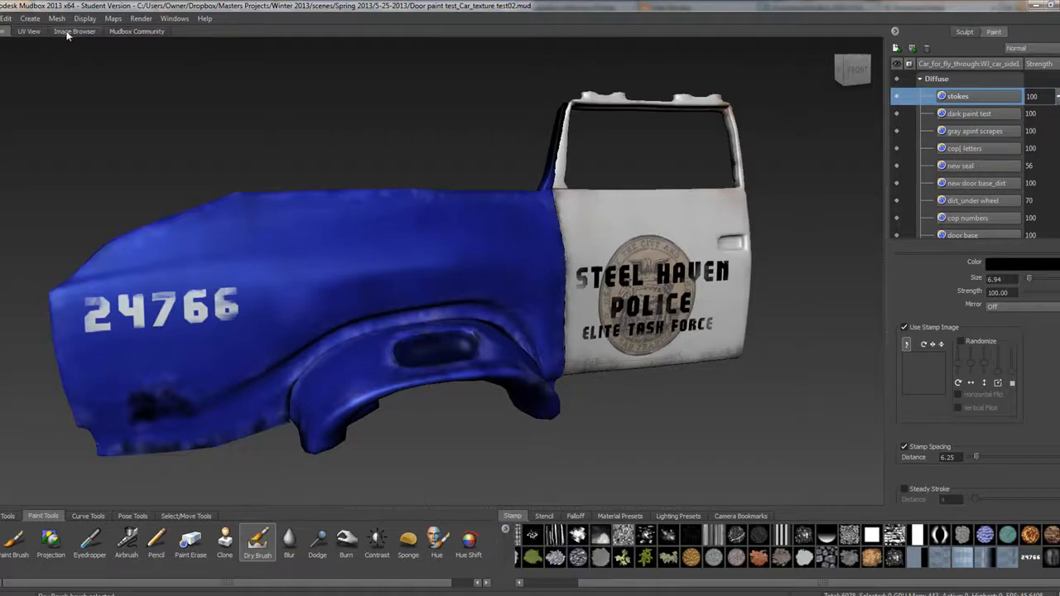
{"action": "left_click", "coordinate": [66, 31]}
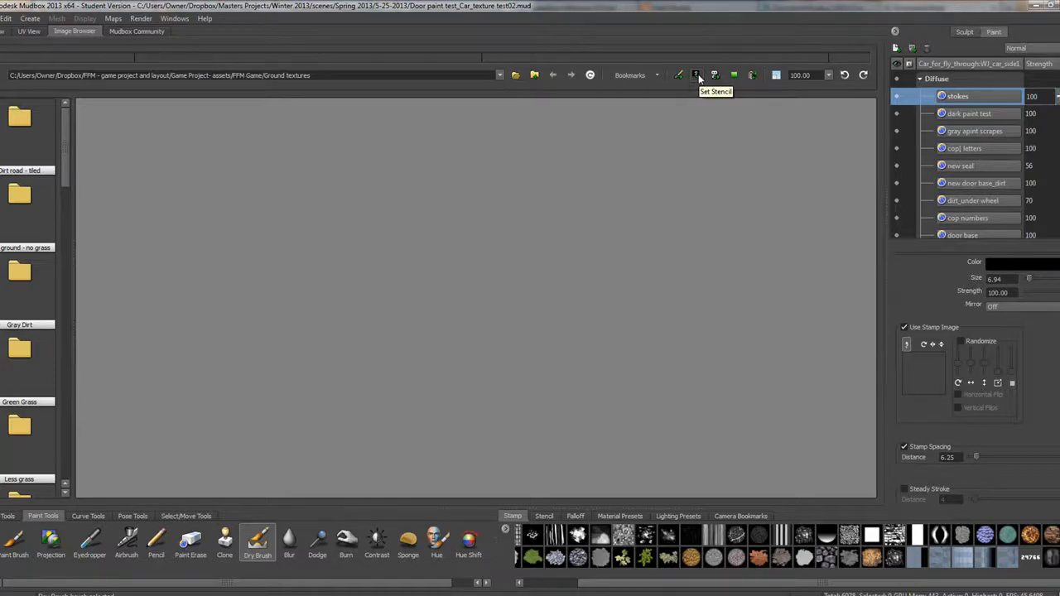
{"action": "left_click", "coordinate": [2, 31]}
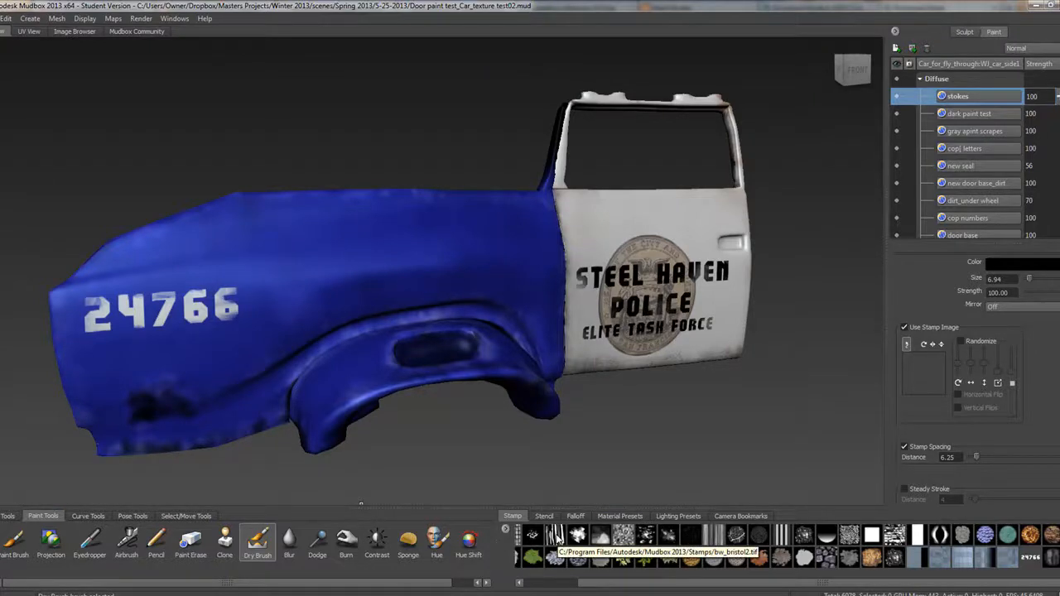
Give the Dry Brush the bw_bristol2 stamp and a bright, saturated blue color.
{"action": "left_click", "coordinate": [555, 536]}
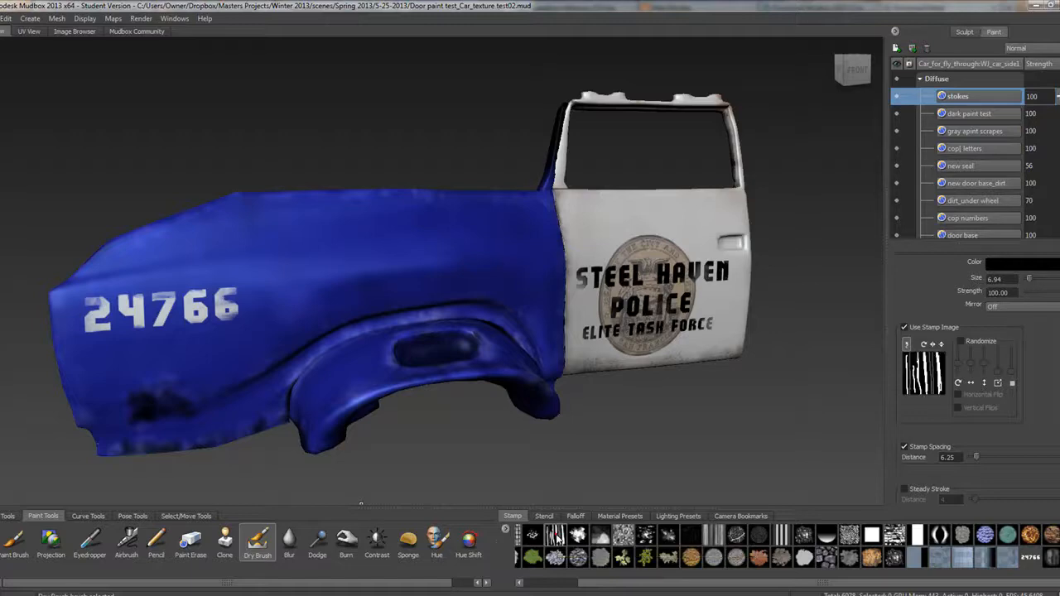
{"action": "left_click", "coordinate": [1042, 266]}
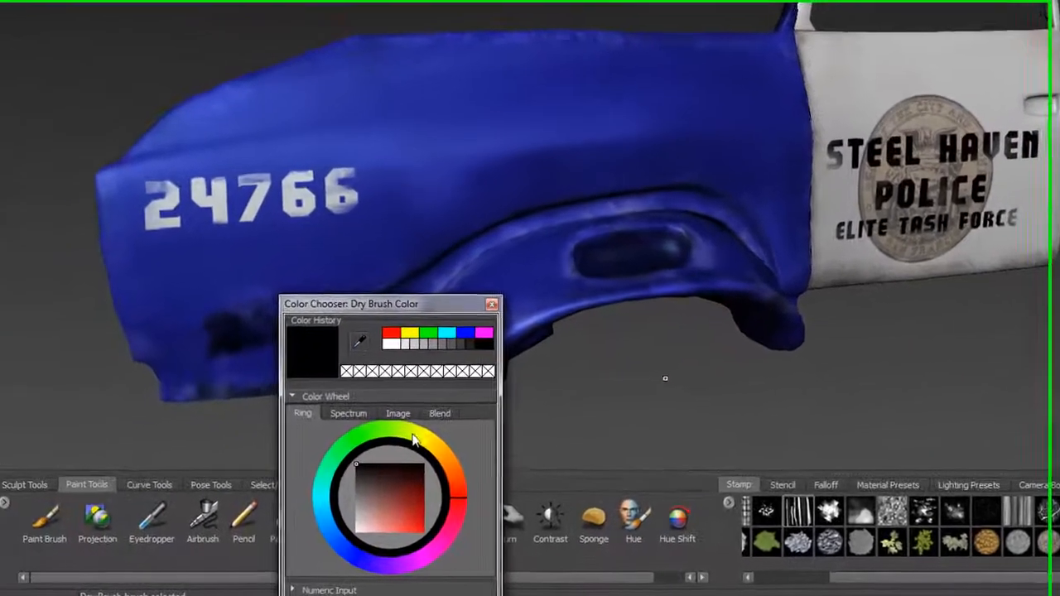
{"action": "left_click", "coordinate": [369, 566]}
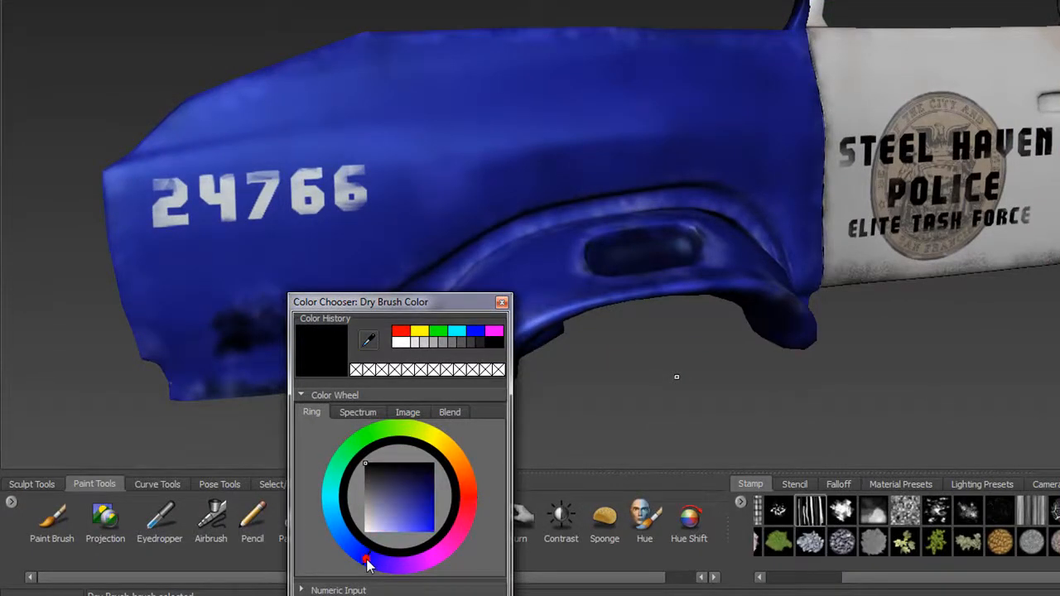
{"action": "left_click_drag", "start_coordinate": [409, 526], "coordinate": [447, 533]}
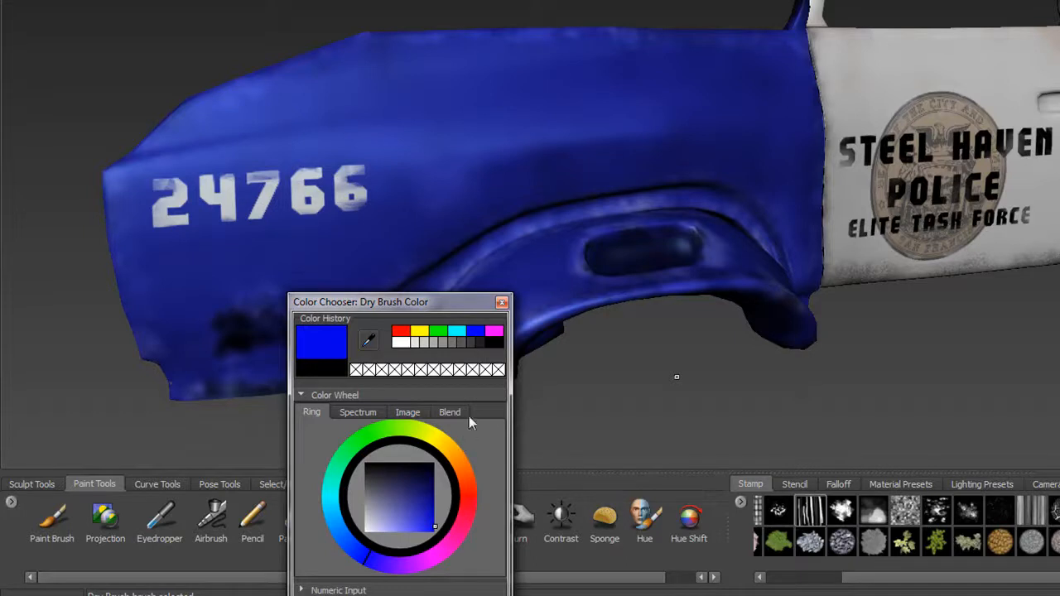
{"action": "left_click_drag", "start_coordinate": [431, 307], "coordinate": [456, 27]}
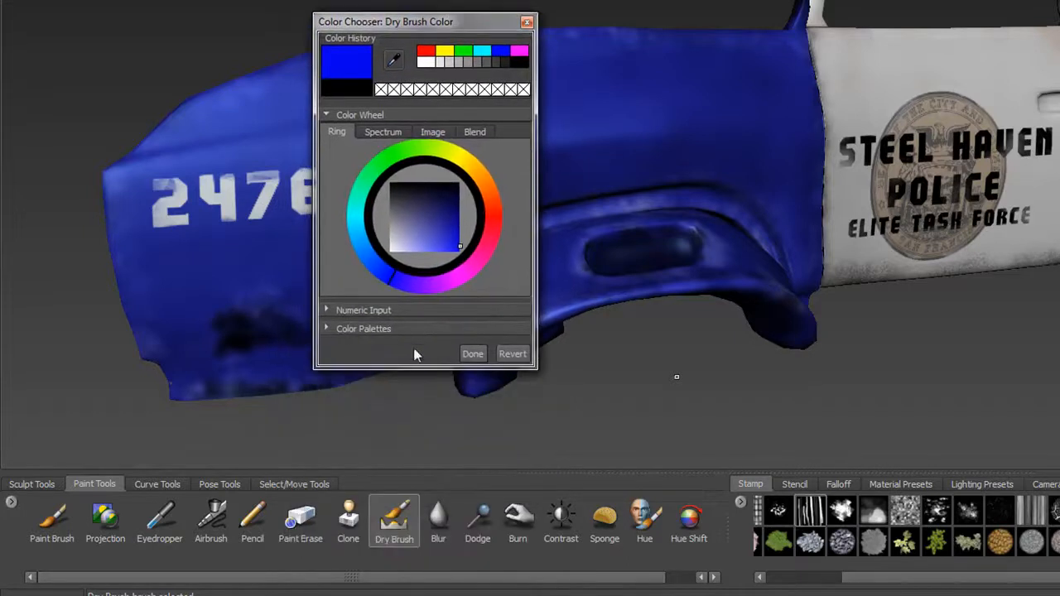
{"action": "left_click", "coordinate": [472, 353]}
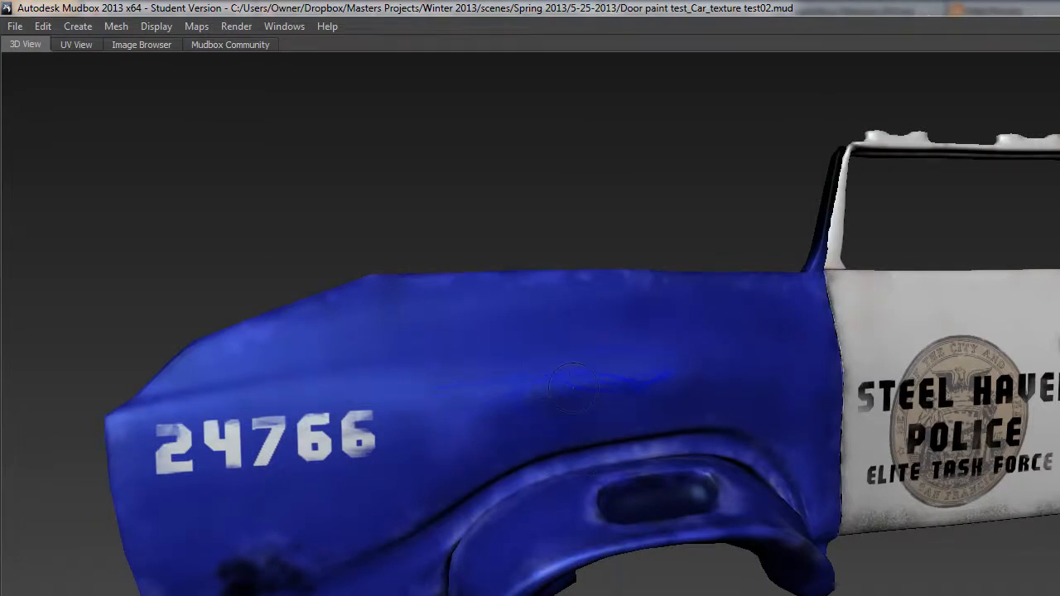
Check the blue test stroke on the fender from different angles and undo it.
{"action": "mouse_move", "coordinate": [573, 388]}
{"action": "left_mouse_down", "text": "alt"}
{"action": "mouse_move", "coordinate": [530, 398]}
{"action": "mouse_move", "coordinate": [571, 398]}
{"action": "left_mouse_up", "text": "alt"}
{"action": "mouse_move", "coordinate": [571, 398]}
{"action": "right_mouse_down", "text": "alt"}
{"action": "mouse_move", "coordinate": [637, 396]}
{"action": "mouse_move", "coordinate": [596, 394]}
{"action": "right_mouse_up", "text": "alt"}
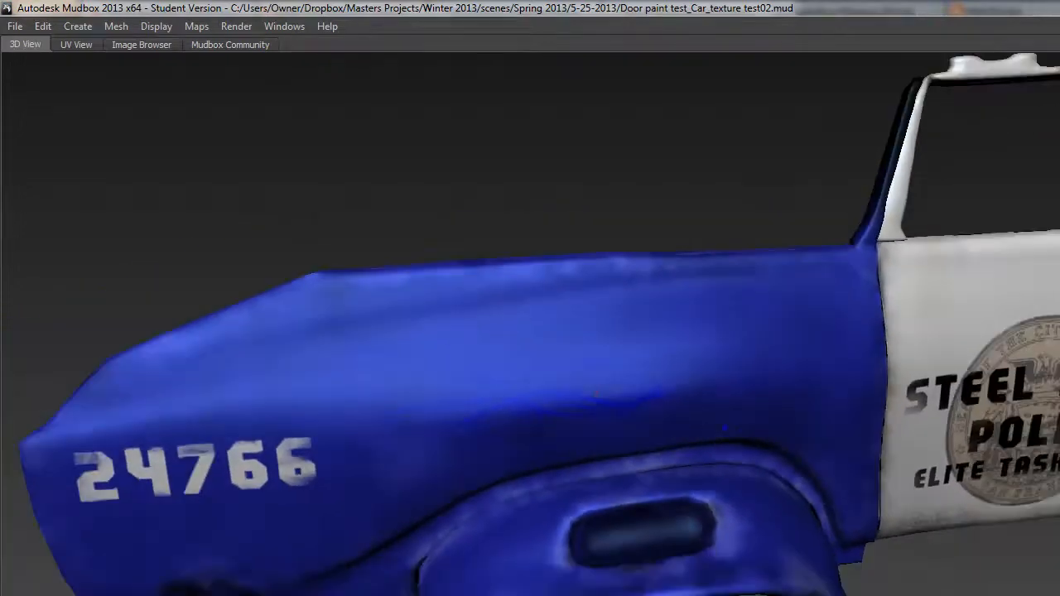
{"action": "left_click_drag", "start_coordinate": [725, 428], "coordinate": [724, 422], "text": "alt"}
{"action": "key", "text": "ctrl+z"}
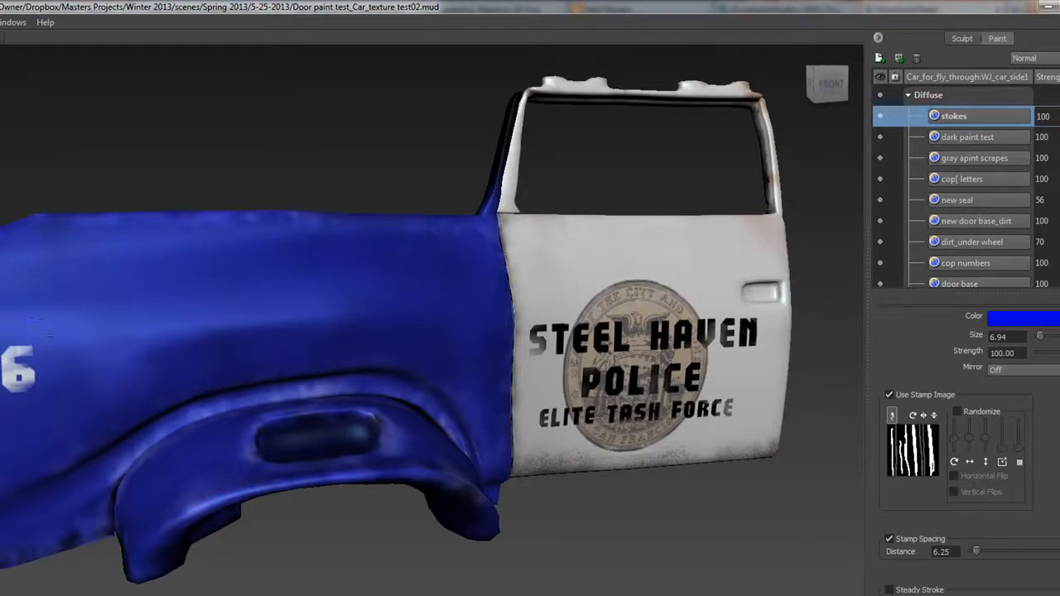
Enable Randomize for the stamp and paint bright blue Dry Brush strokes across the fender, hood edge and number area.
{"action": "left_click_drag", "start_coordinate": [146, 331], "coordinate": [175, 331]}
{"action": "left_click", "coordinate": [958, 412]}
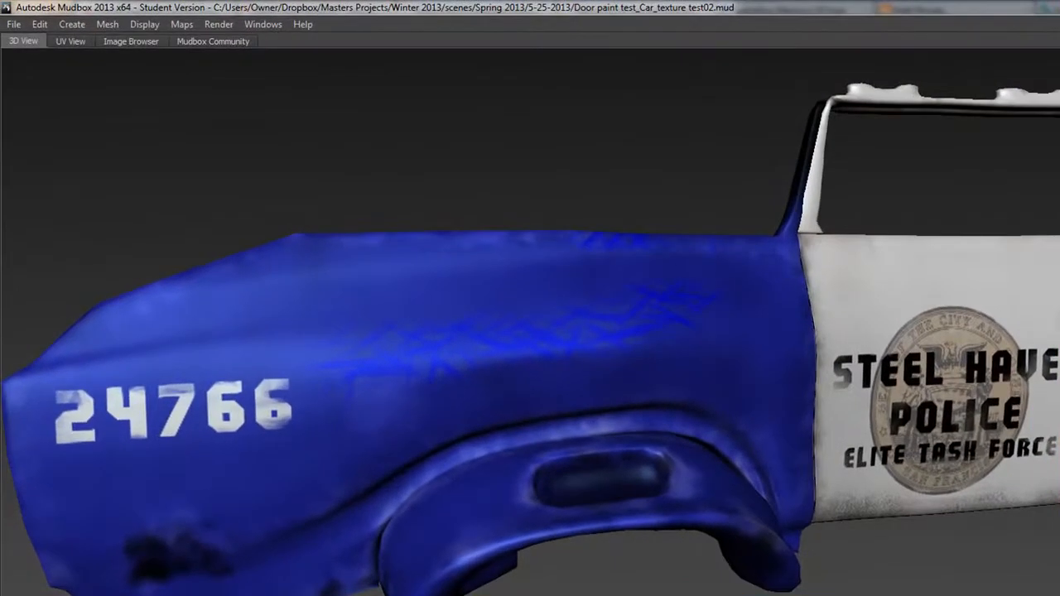
{"action": "mouse_move", "coordinate": [612, 240]}
{"action": "left_mouse_down"}
{"action": "mouse_move", "coordinate": [447, 246]}
{"action": "mouse_move", "coordinate": [335, 352]}
{"action": "mouse_move", "coordinate": [562, 404]}
{"action": "mouse_move", "coordinate": [419, 435]}
{"action": "mouse_move", "coordinate": [217, 540]}
{"action": "mouse_move", "coordinate": [474, 517]}
{"action": "mouse_move", "coordinate": [653, 451]}
{"action": "mouse_move", "coordinate": [737, 521]}
{"action": "mouse_move", "coordinate": [764, 341]}
{"action": "mouse_move", "coordinate": [631, 311]}
{"action": "left_mouse_up"}
{"action": "mouse_move", "coordinate": [331, 352]}
{"action": "left_mouse_down"}
{"action": "mouse_move", "coordinate": [228, 396]}
{"action": "mouse_move", "coordinate": [274, 405]}
{"action": "mouse_move", "coordinate": [182, 410]}
{"action": "left_mouse_up"}
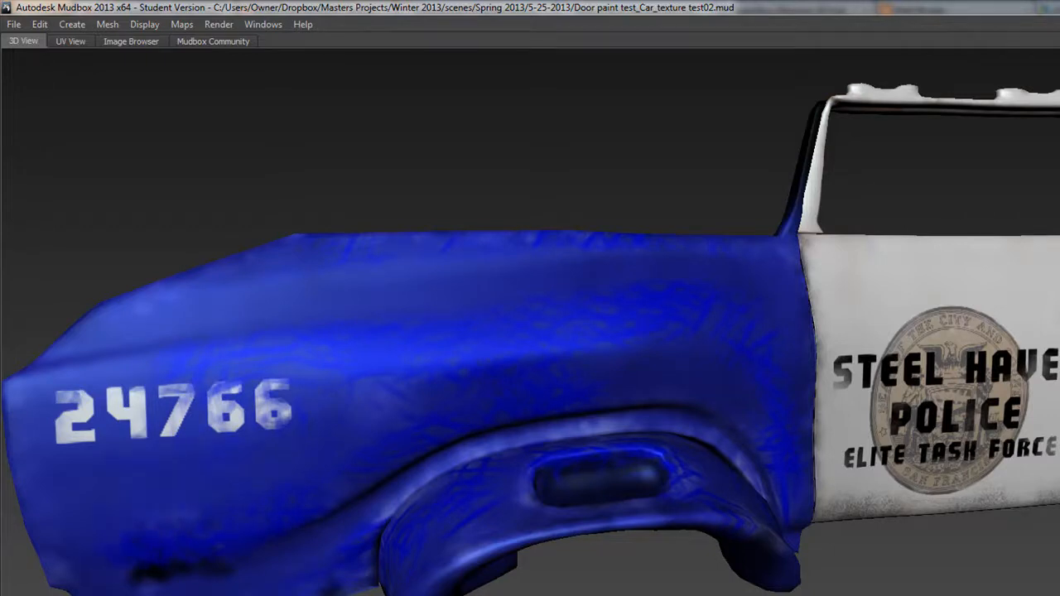
{"action": "mouse_move", "coordinate": [24, 485]}
{"action": "left_mouse_down"}
{"action": "mouse_move", "coordinate": [91, 368]}
{"action": "mouse_move", "coordinate": [212, 383]}
{"action": "mouse_move", "coordinate": [273, 255]}
{"action": "mouse_move", "coordinate": [166, 290]}
{"action": "left_mouse_up"}
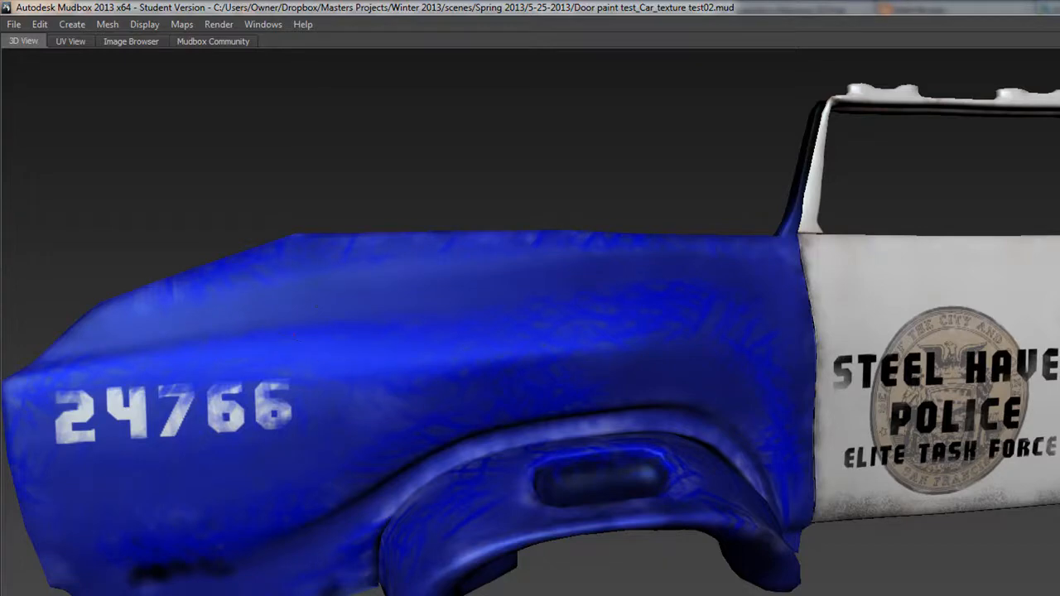
Examine the painted blue strokes on the hood and fender up close and from several angles.
{"action": "left_click_drag", "start_coordinate": [263, 282], "coordinate": [306, 342], "text": "alt"}
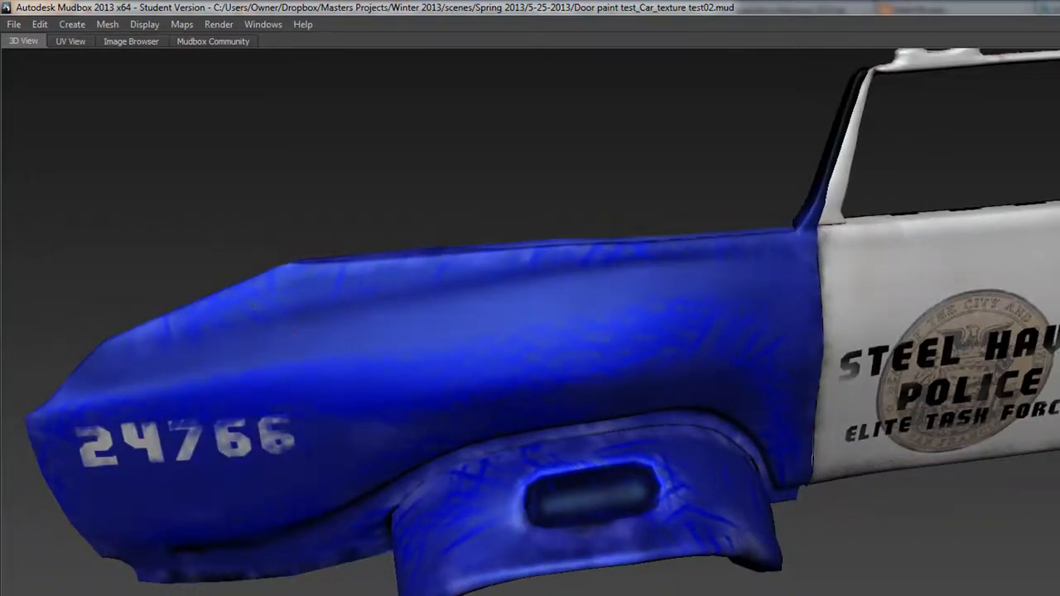
{"action": "left_click_drag", "start_coordinate": [474, 323], "coordinate": [461, 320], "text": "alt"}
{"action": "right_click_drag", "start_coordinate": [461, 320], "coordinate": [530, 319], "text": "alt"}
{"action": "middle_click_drag", "start_coordinate": [462, 323], "coordinate": [548, 327], "text": "alt"}
{"action": "left_click_drag", "start_coordinate": [547, 326], "coordinate": [497, 308], "text": "alt"}
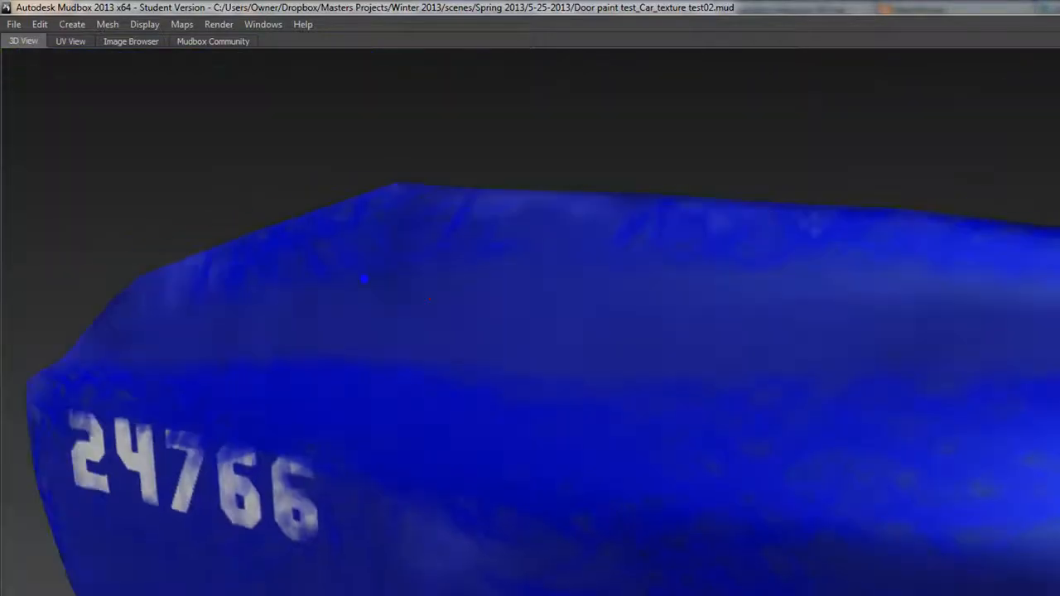
{"action": "middle_click_drag", "start_coordinate": [480, 290], "coordinate": [364, 279], "text": "alt"}
{"action": "left_click_drag", "start_coordinate": [365, 279], "coordinate": [319, 306], "text": "alt"}
{"action": "left_click_drag", "start_coordinate": [430, 298], "coordinate": [439, 299], "text": "alt"}
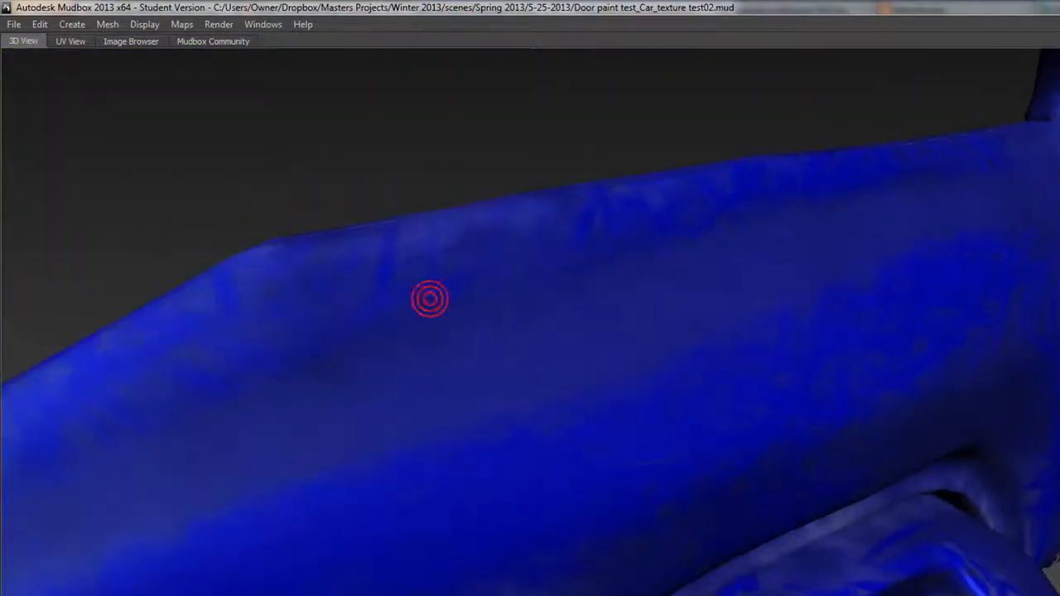
{"action": "left_click", "coordinate": [636, 323]}
{"action": "right_click_drag", "start_coordinate": [637, 323], "coordinate": [579, 322], "text": "alt"}
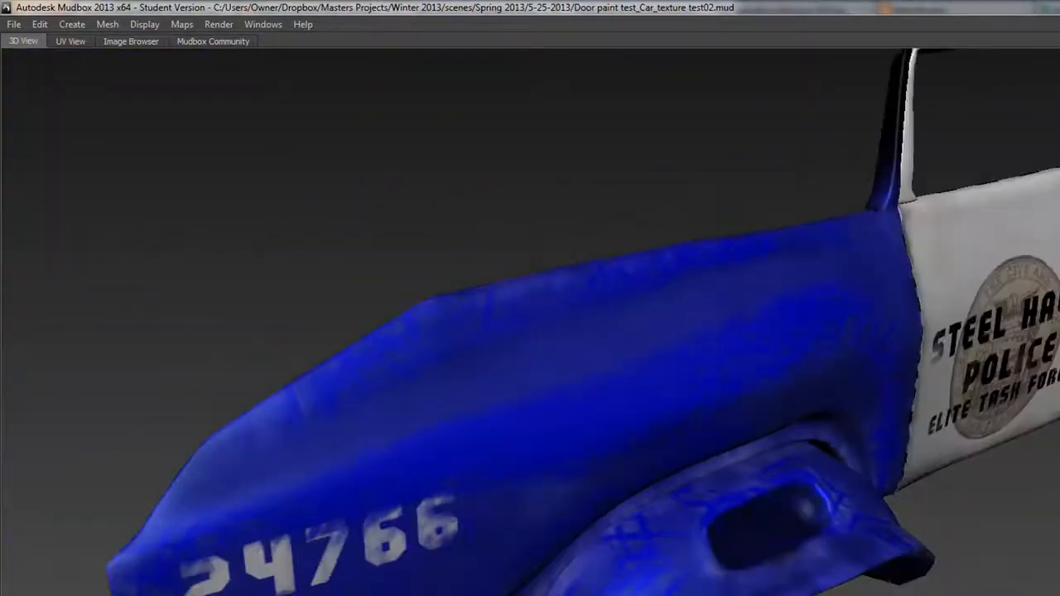
{"action": "left_click_drag", "start_coordinate": [637, 322], "coordinate": [676, 355], "text": "alt"}
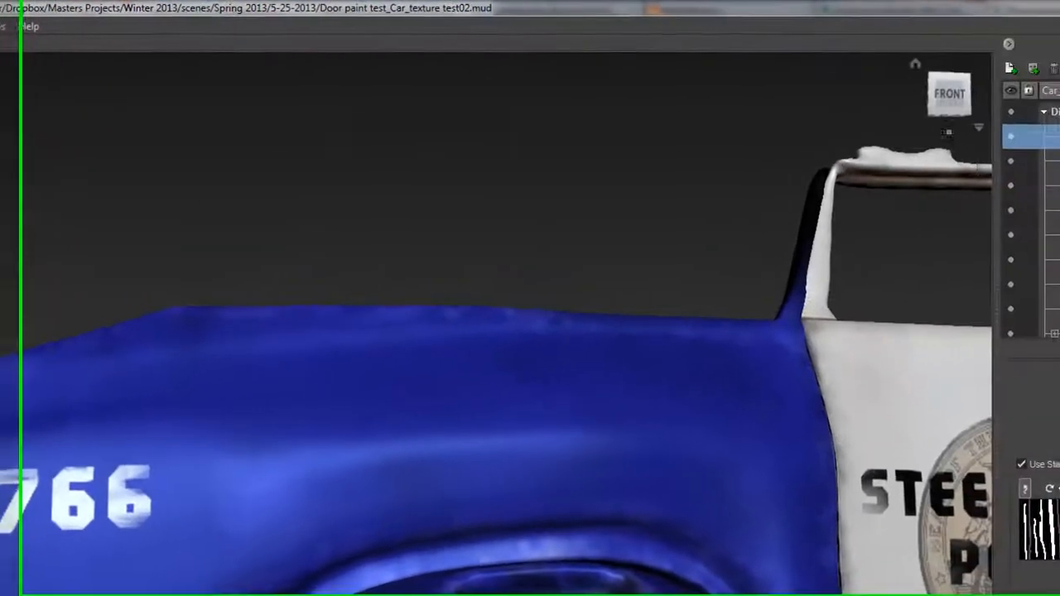
Create a new paint layer named "demo" in the Diffuse channel at size 1024.
{"action": "left_click", "coordinate": [993, 68]}
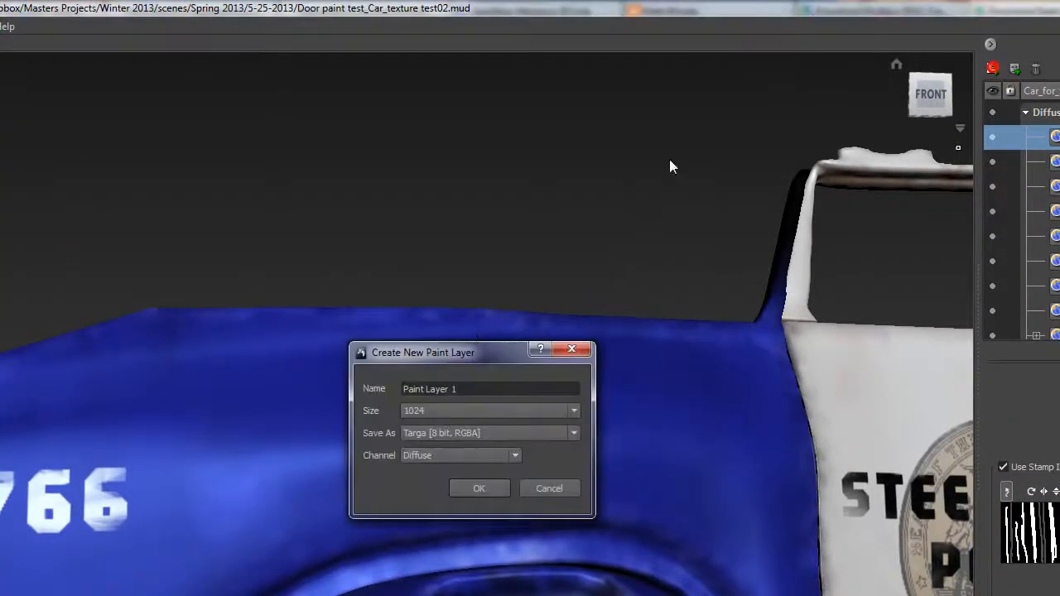
{"action": "left_click_drag", "start_coordinate": [472, 391], "coordinate": [312, 396]}
{"action": "type", "text": "dark paint"}
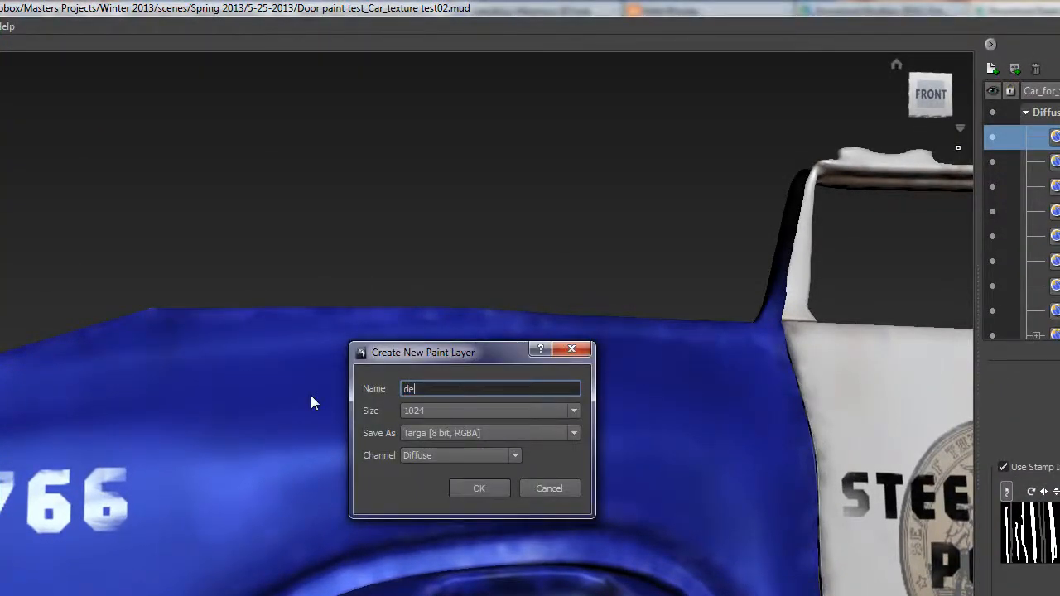
{"action": "key", "text": "Return"}
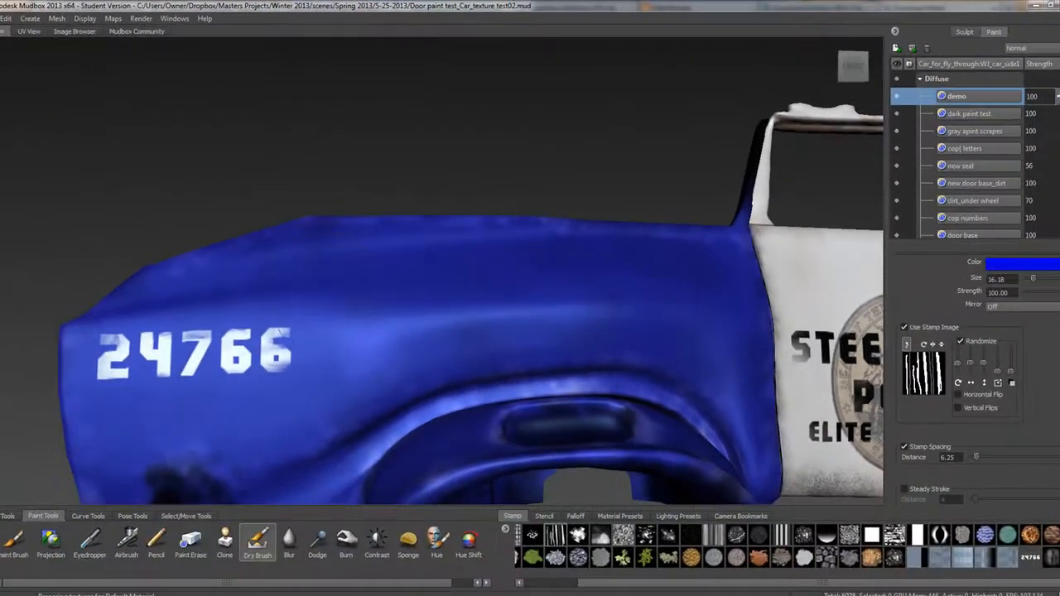
Isolate the blue front fender so the rest of the car is hidden.
{"action": "left_click_drag", "start_coordinate": [166, 430], "coordinate": [235, 436], "text": "alt"}
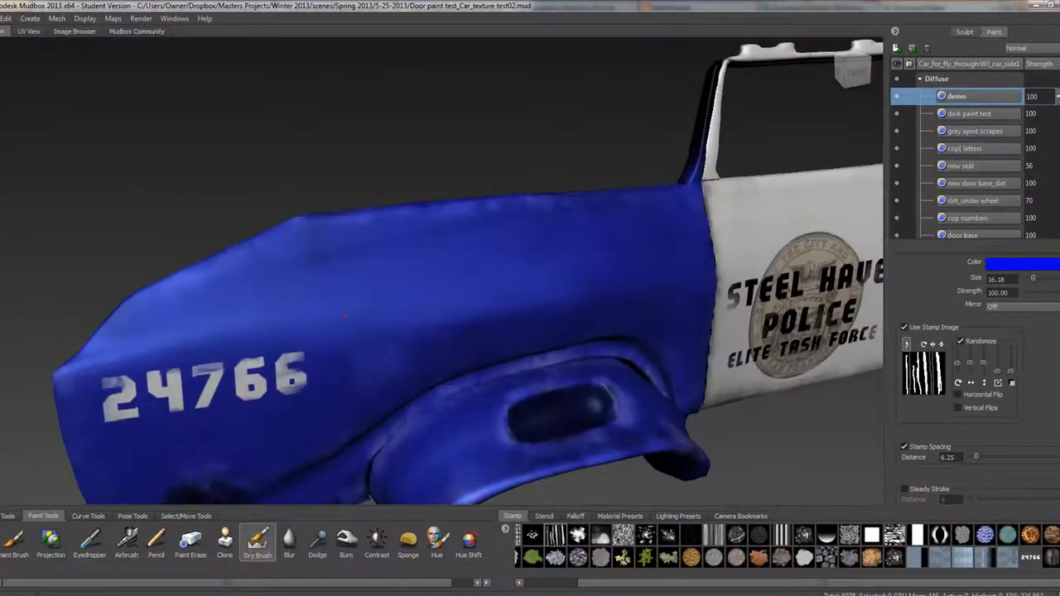
{"action": "right_click", "coordinate": [615, 278]}
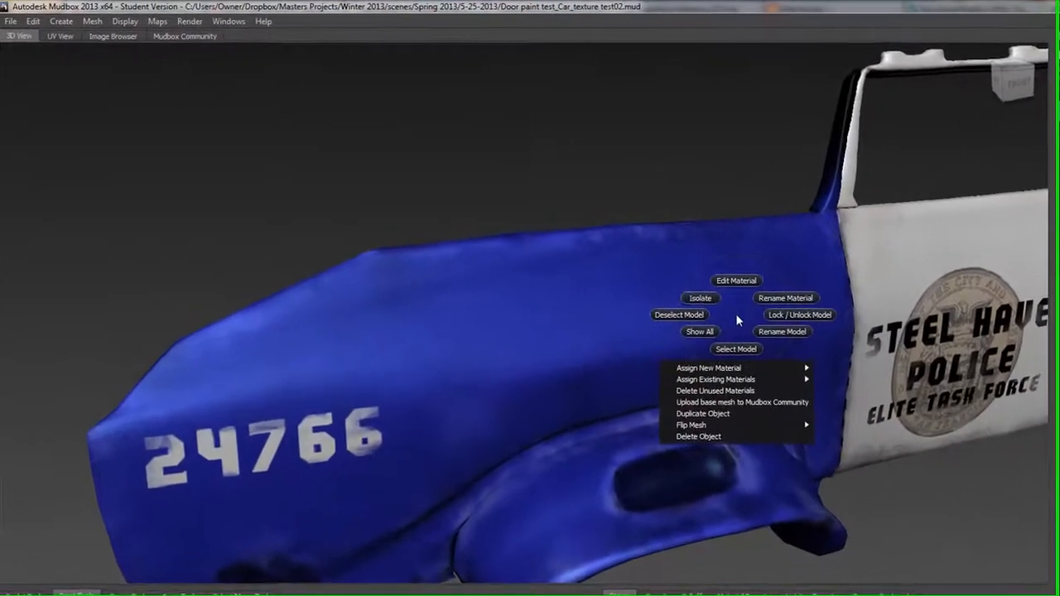
{"action": "left_click", "coordinate": [582, 258]}
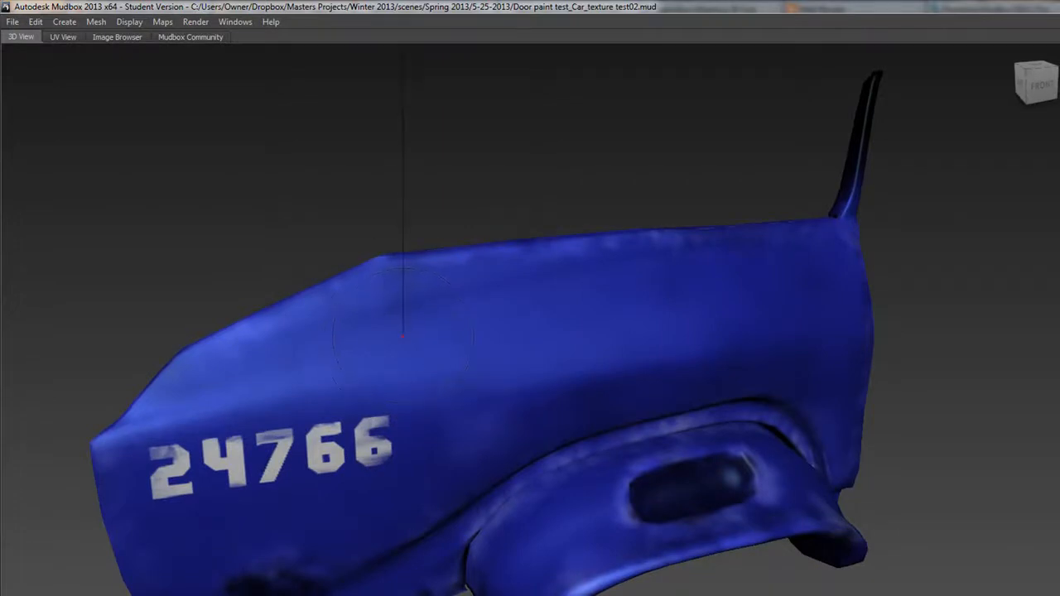
Paint bright blue Dry Brush strokes on the demo layer across the isolated fender's side, hood edge and number area.
{"action": "mouse_move", "coordinate": [402, 336]}
{"action": "left_mouse_down"}
{"action": "mouse_move", "coordinate": [425, 366]}
{"action": "mouse_move", "coordinate": [530, 389]}
{"action": "mouse_move", "coordinate": [815, 308]}
{"action": "mouse_move", "coordinate": [430, 262]}
{"action": "mouse_move", "coordinate": [556, 348]}
{"action": "left_mouse_up"}
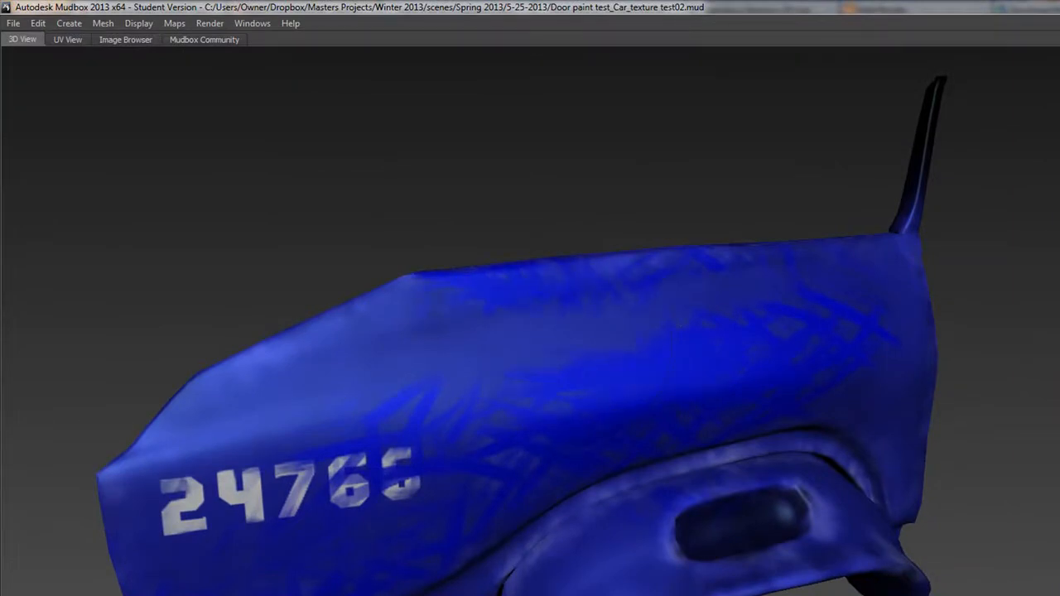
{"action": "left_click_drag", "start_coordinate": [625, 259], "coordinate": [542, 360], "text": "alt"}
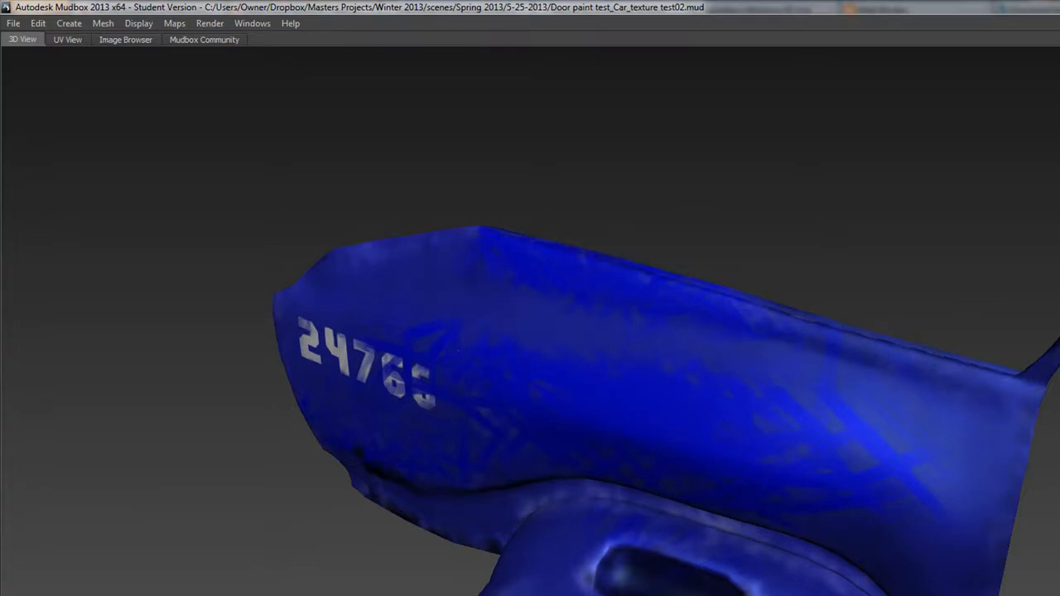
{"action": "left_click_drag", "start_coordinate": [543, 359], "coordinate": [488, 322], "text": "alt"}
{"action": "scroll", "coordinate": [487, 322], "scroll_direction": "up", "scroll_amount": 5}
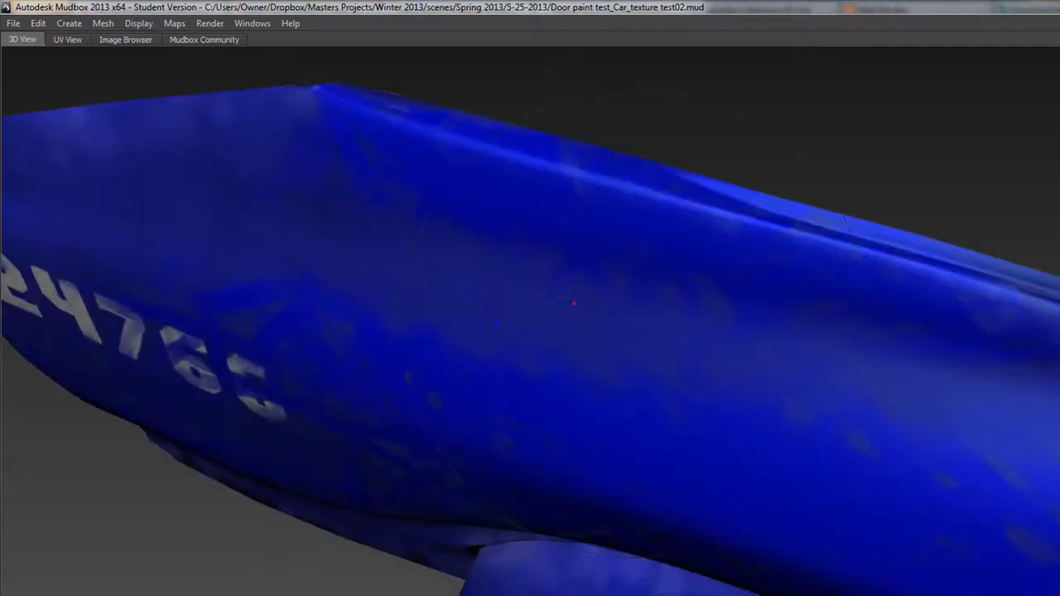
{"action": "left_click_drag", "start_coordinate": [259, 96], "coordinate": [183, 156]}
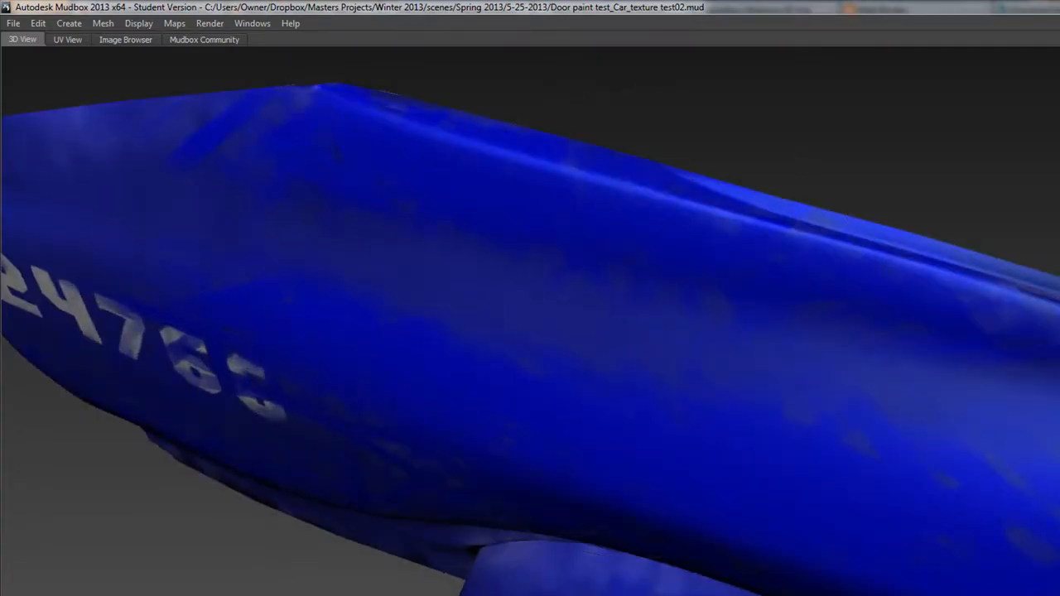
Extend the bright blue Dry Brush strokes over the wheel arch, its recessed slot and the last digit of the number.
{"action": "scroll", "coordinate": [530, 323], "scroll_direction": "down", "scroll_amount": 5}
{"action": "left_click_drag", "start_coordinate": [530, 356], "coordinate": [485, 265], "text": "alt"}
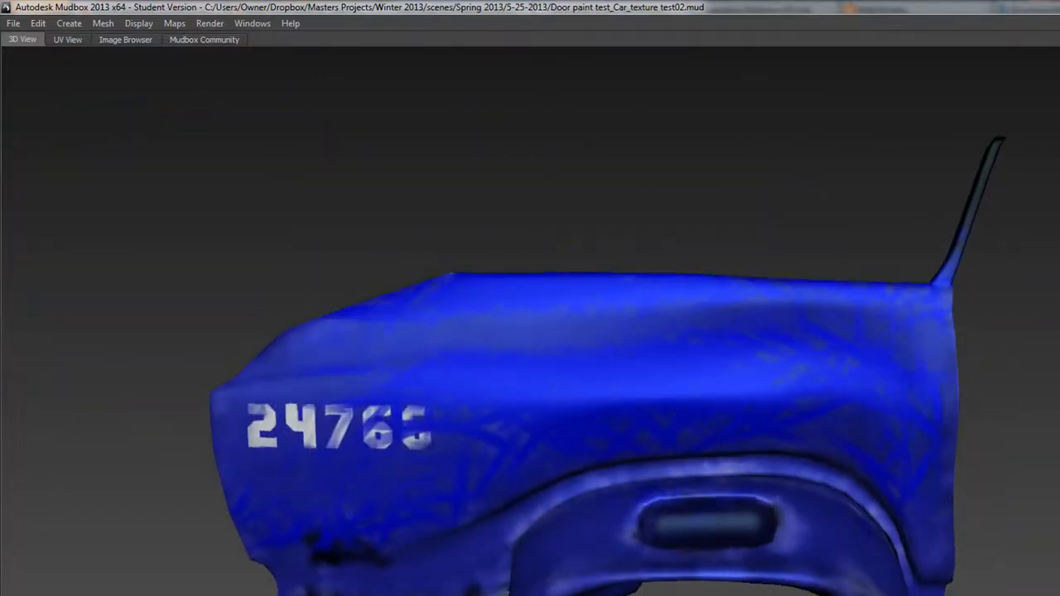
{"action": "mouse_move", "coordinate": [480, 575]}
{"action": "left_mouse_down"}
{"action": "mouse_move", "coordinate": [584, 586]}
{"action": "mouse_move", "coordinate": [861, 550]}
{"action": "left_mouse_up"}
{"action": "left_click_drag", "start_coordinate": [688, 496], "coordinate": [845, 452]}
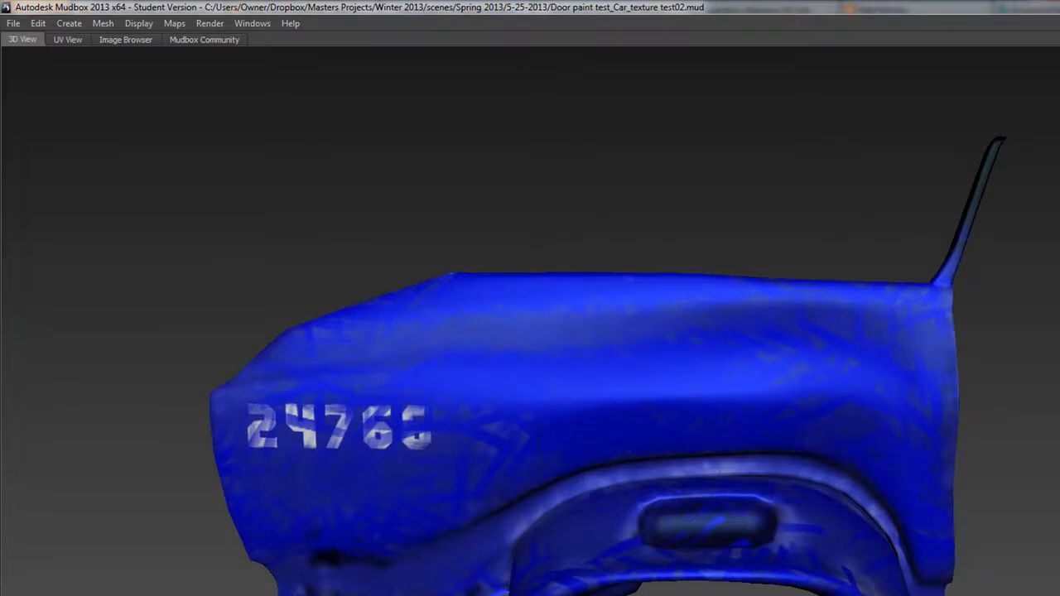
{"action": "left_click_drag", "start_coordinate": [631, 488], "coordinate": [637, 449], "text": "alt"}
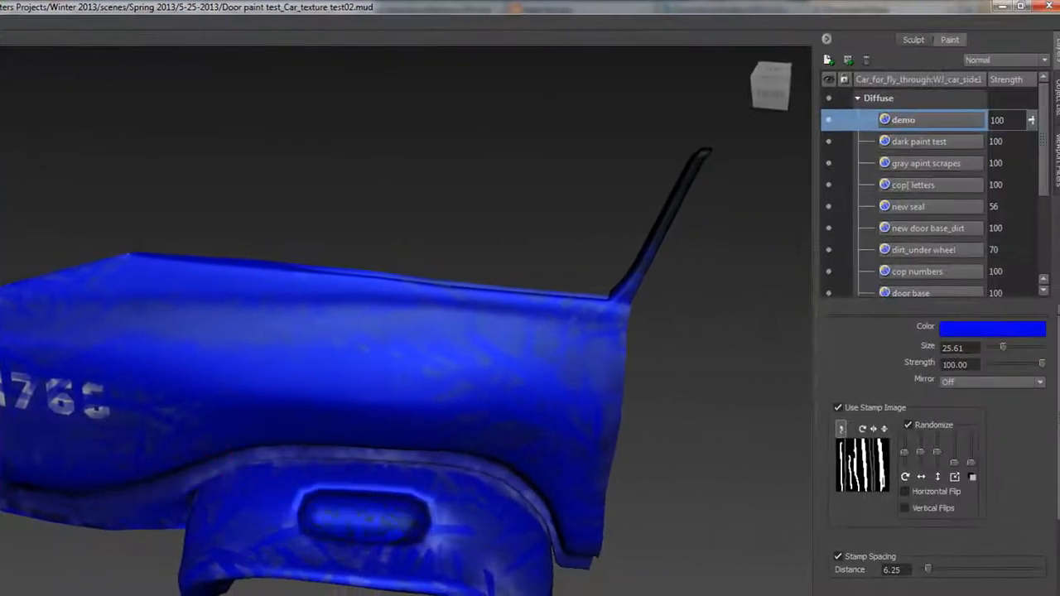
{"action": "left_click_drag", "start_coordinate": [115, 410], "coordinate": [81, 408]}
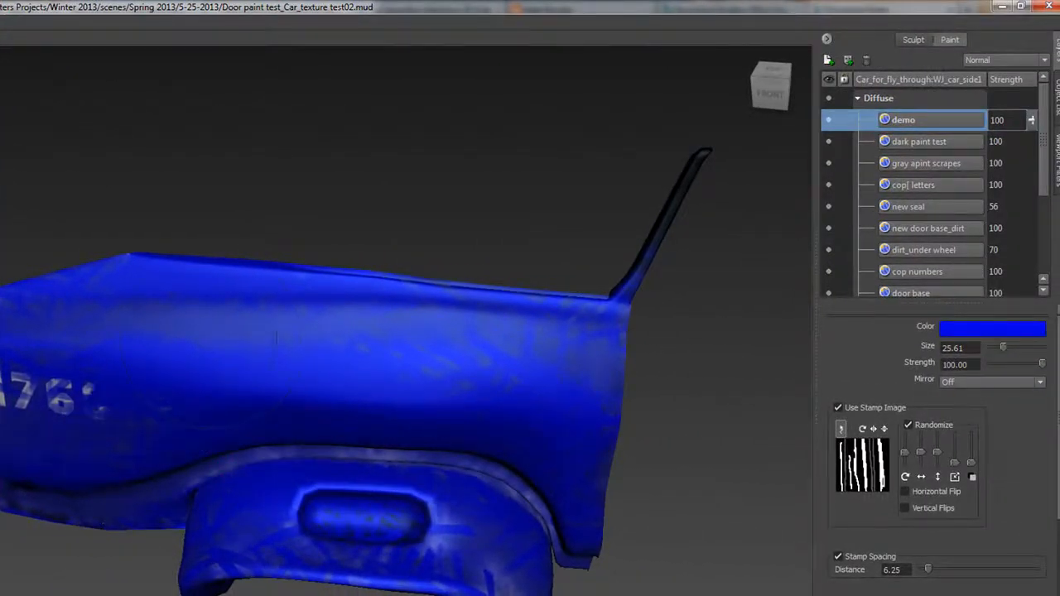
Lower the demo paint layer's strength to 33.
{"action": "left_click_drag", "start_coordinate": [175, 371], "coordinate": [161, 327], "text": "alt"}
{"action": "left_click", "coordinate": [1034, 122]}
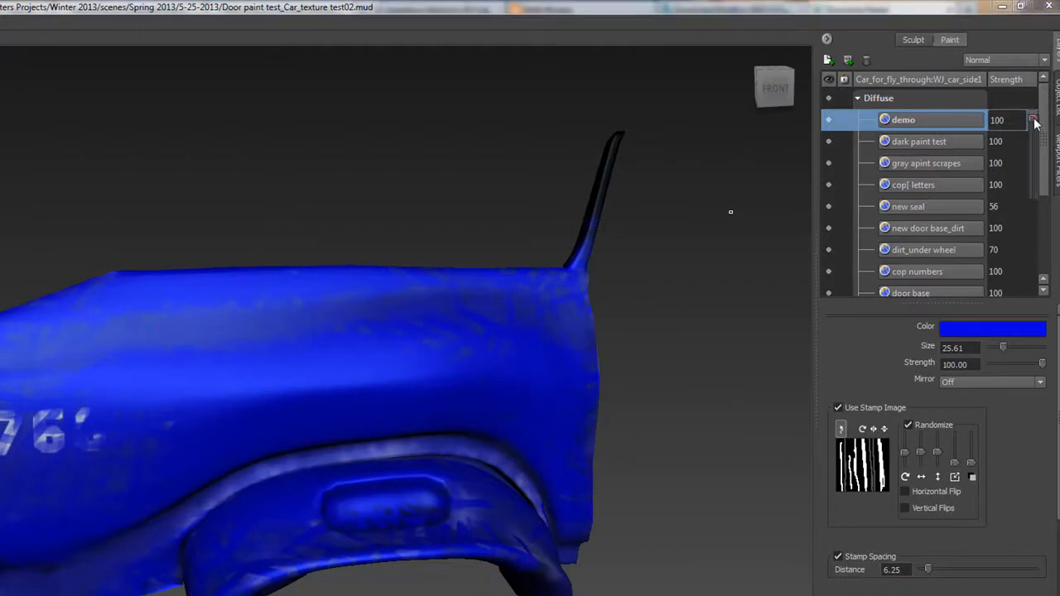
{"action": "left_click_drag", "start_coordinate": [1034, 120], "coordinate": [1039, 172]}
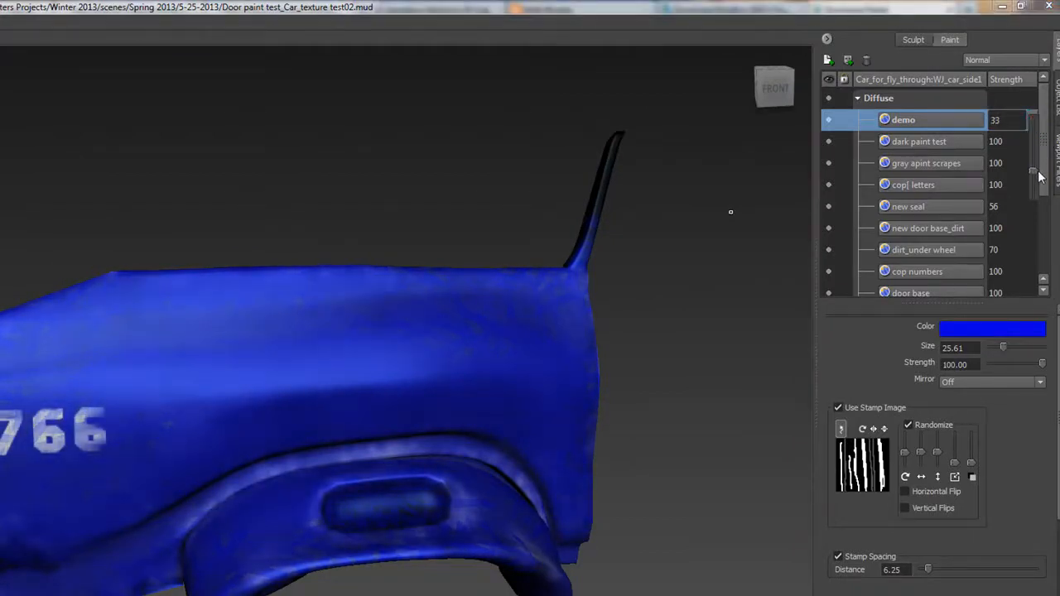
Examine how the demo layer blends with the fender's paint from several angles.
{"action": "left_click_drag", "start_coordinate": [367, 246], "coordinate": [210, 269], "text": "alt"}
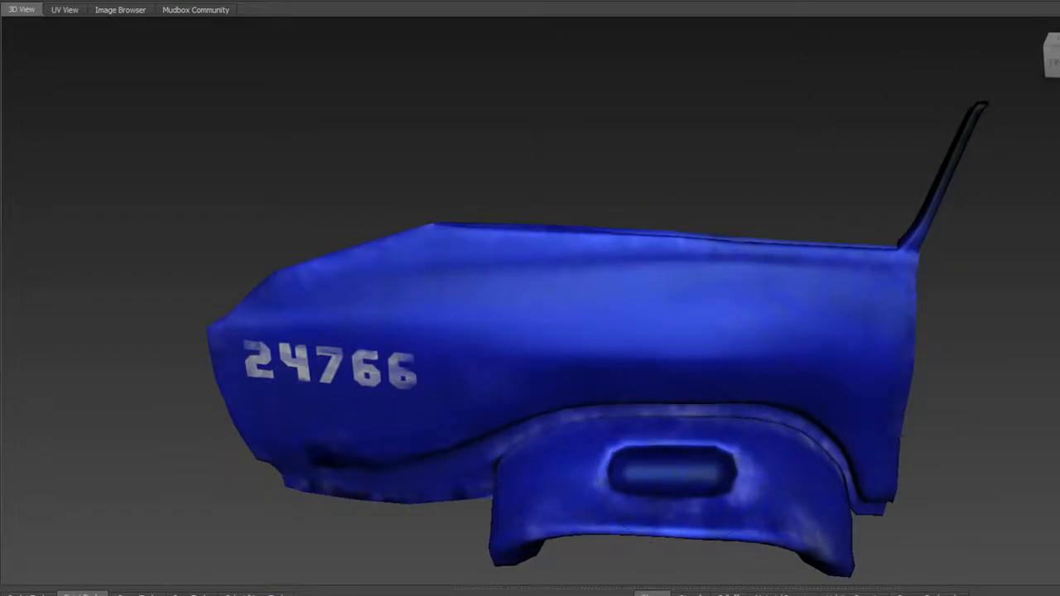
{"action": "left_click_drag", "start_coordinate": [527, 409], "coordinate": [398, 398], "text": "alt"}
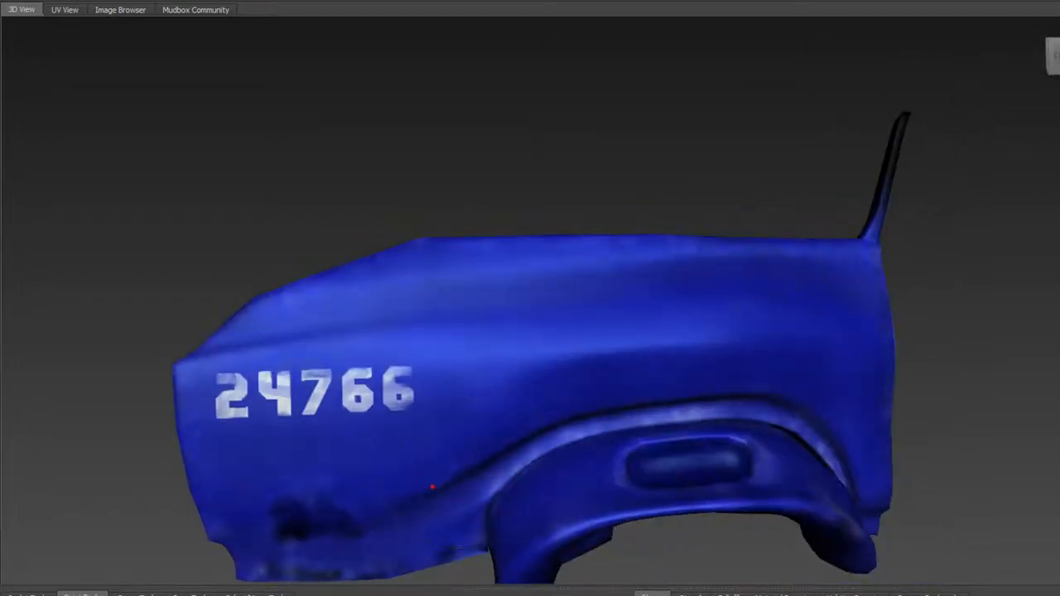
{"action": "mouse_move", "coordinate": [645, 304]}
{"action": "left_mouse_down", "text": "alt"}
{"action": "mouse_move", "coordinate": [572, 300]}
{"action": "mouse_move", "coordinate": [630, 299]}
{"action": "left_mouse_up", "text": "alt"}
{"action": "mouse_move", "coordinate": [530, 331]}
{"action": "left_mouse_down", "text": "alt"}
{"action": "mouse_move", "coordinate": [456, 332]}
{"action": "mouse_move", "coordinate": [539, 333]}
{"action": "left_mouse_up", "text": "alt"}
{"action": "middle_click_drag", "start_coordinate": [530, 331], "coordinate": [598, 257], "text": "alt"}
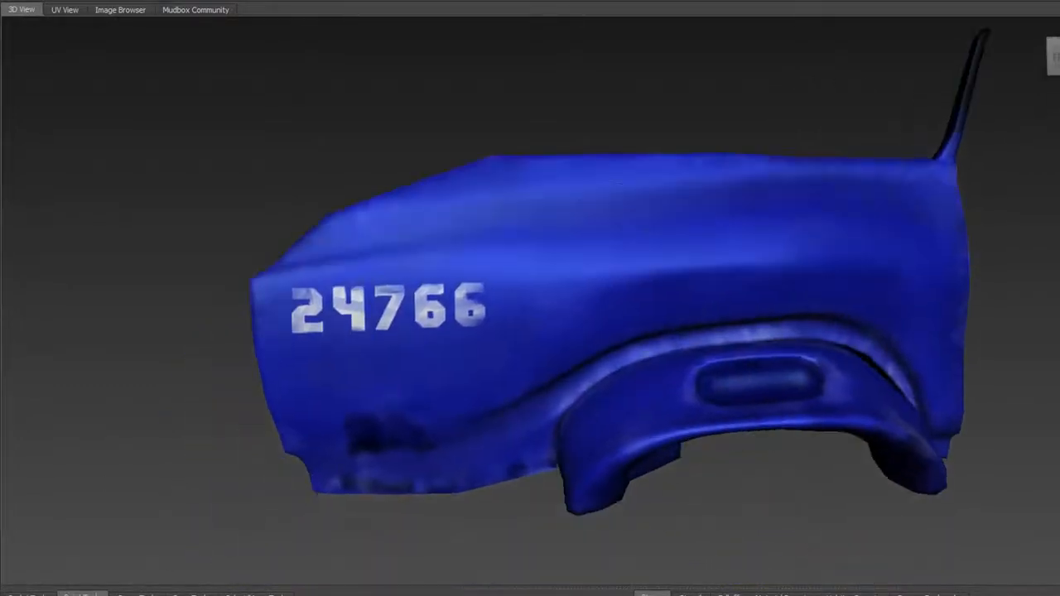
{"action": "left_click_drag", "start_coordinate": [559, 265], "coordinate": [605, 268], "text": "alt"}
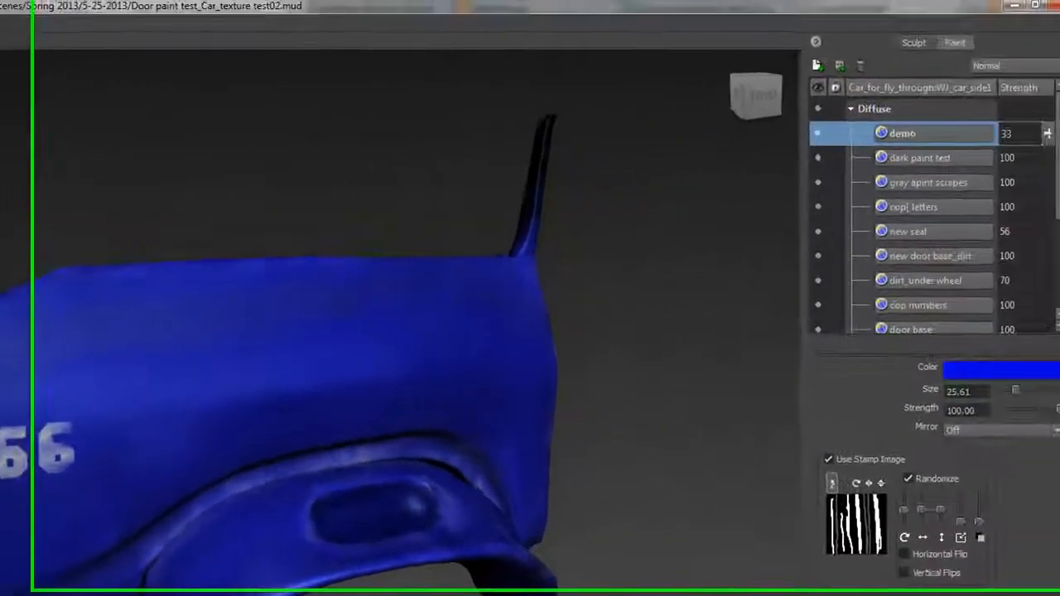
{"action": "left_click_drag", "start_coordinate": [274, 386], "coordinate": [466, 393], "text": "alt"}
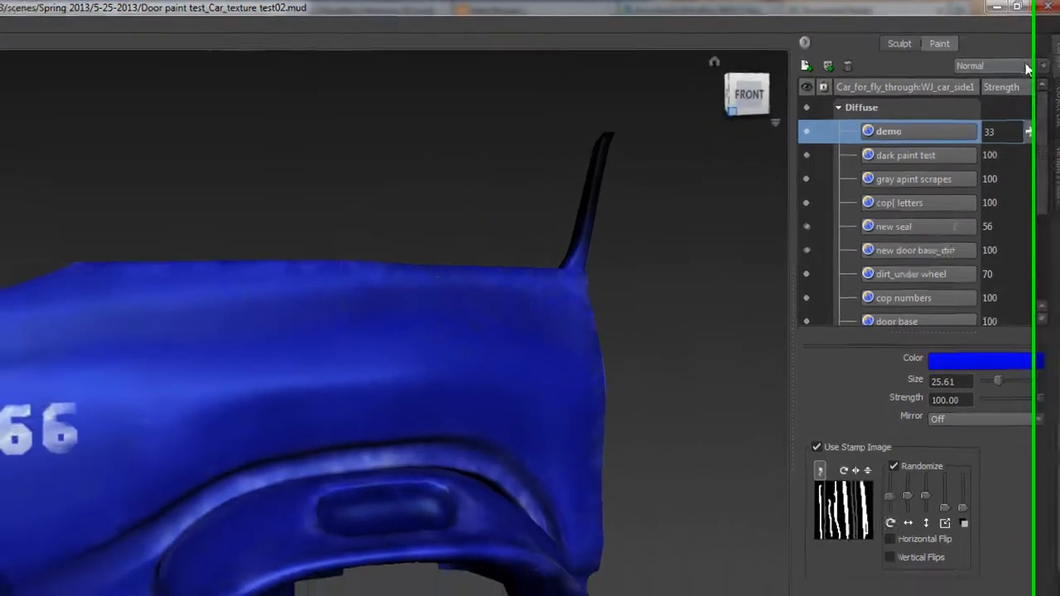
Try the Multiply, Dissolve and Overlay blend modes on the demo layer.
{"action": "left_click", "coordinate": [1027, 66]}
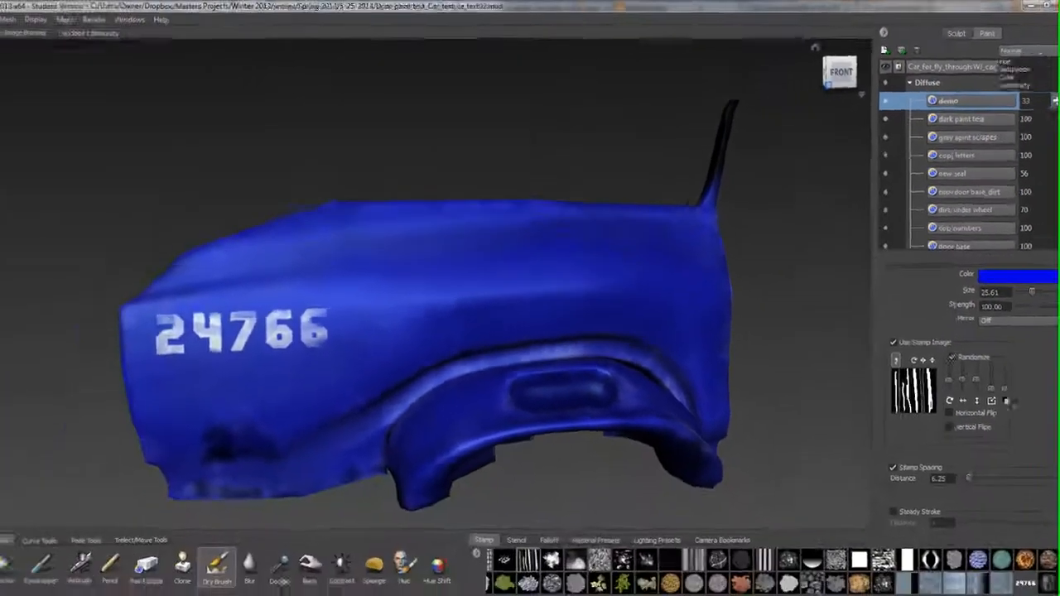
{"action": "left_click", "coordinate": [1048, 87]}
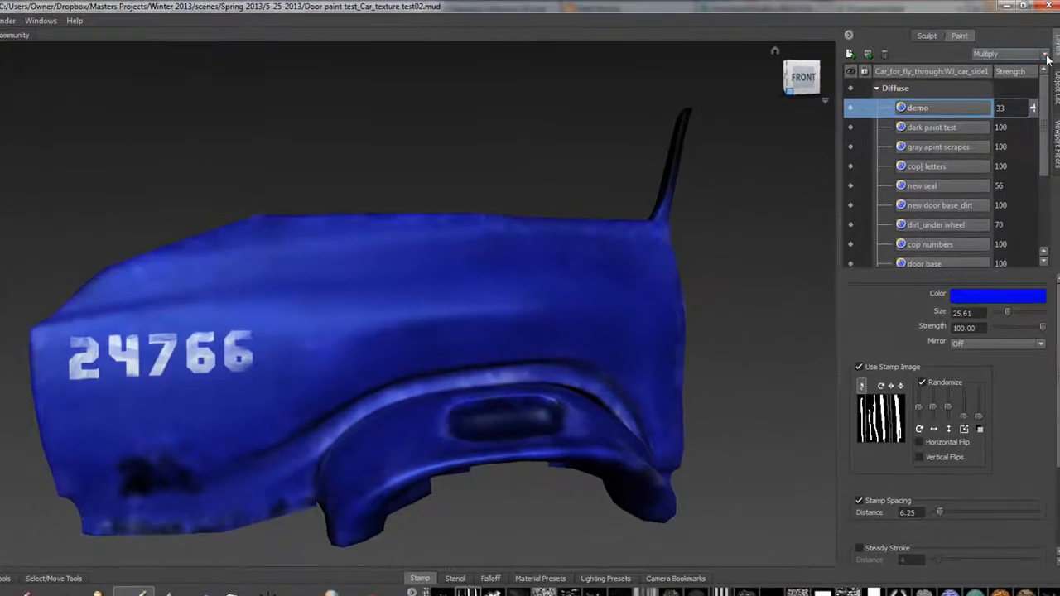
{"action": "left_click", "coordinate": [1057, 51]}
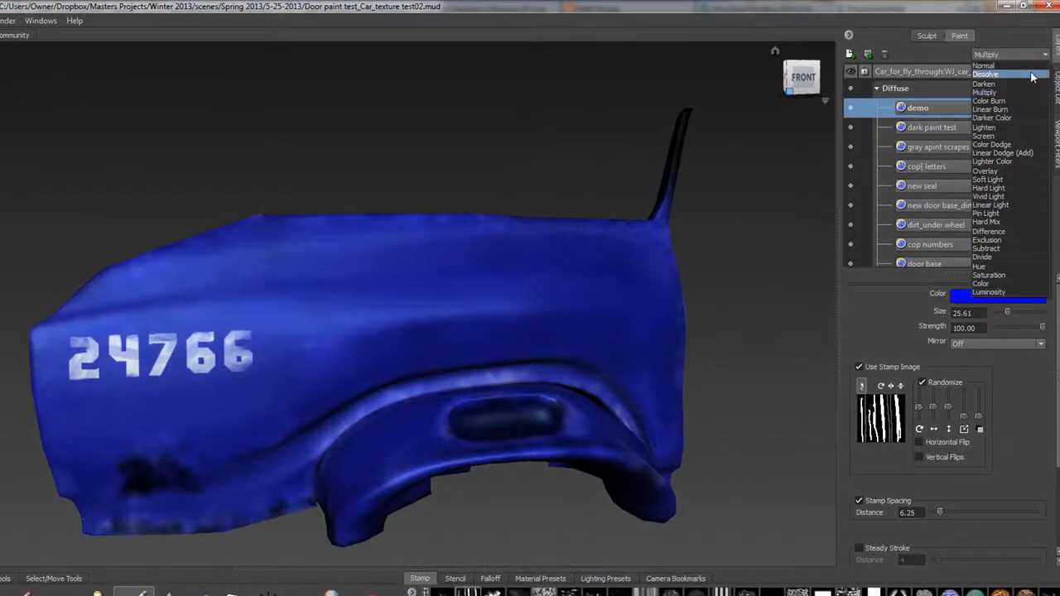
{"action": "left_click", "coordinate": [1027, 75]}
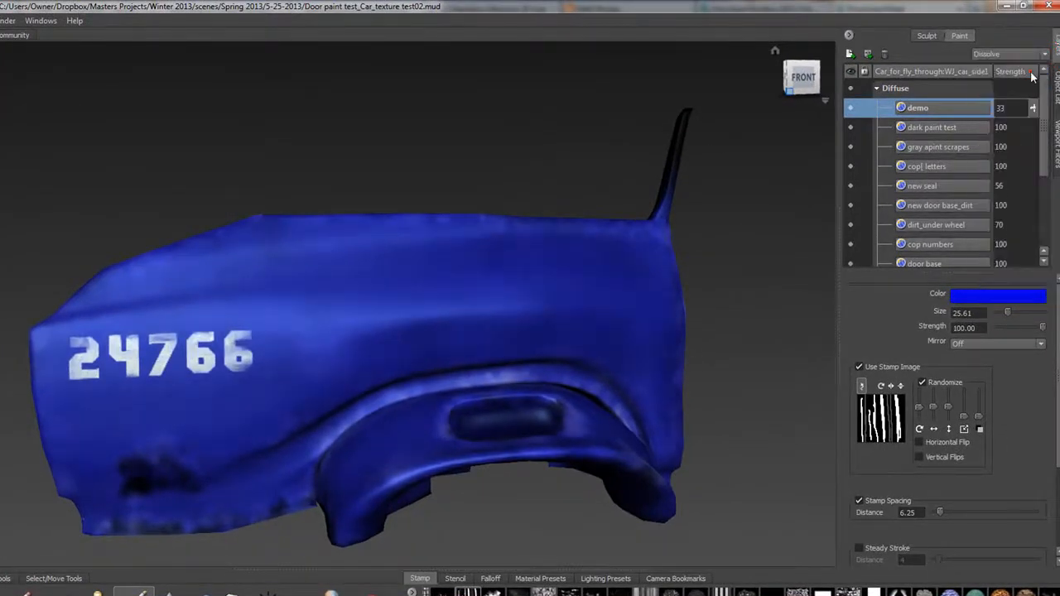
{"action": "left_click", "coordinate": [1037, 55]}
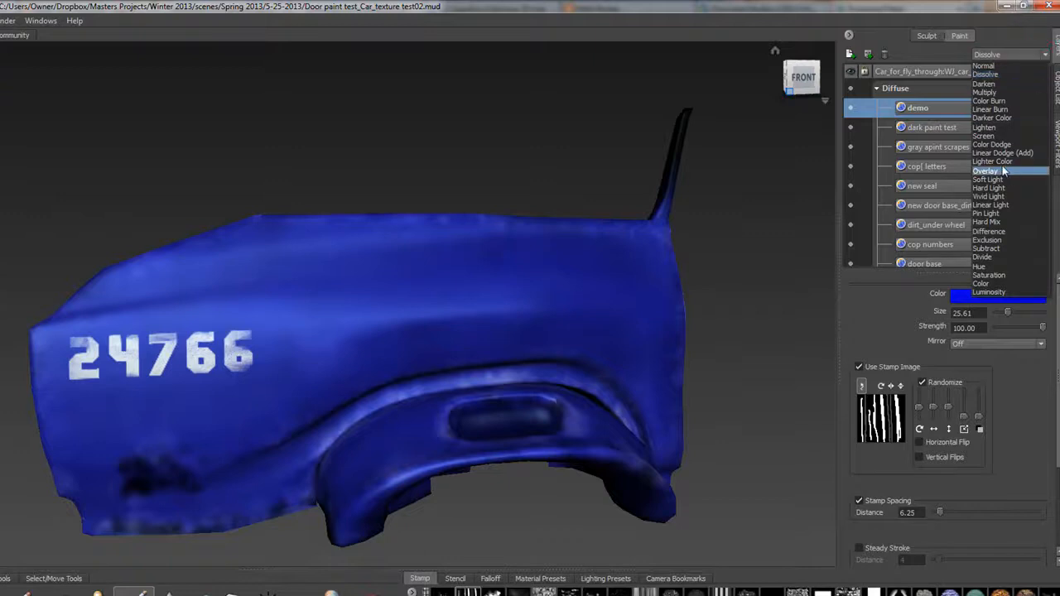
{"action": "left_click", "coordinate": [1003, 170]}
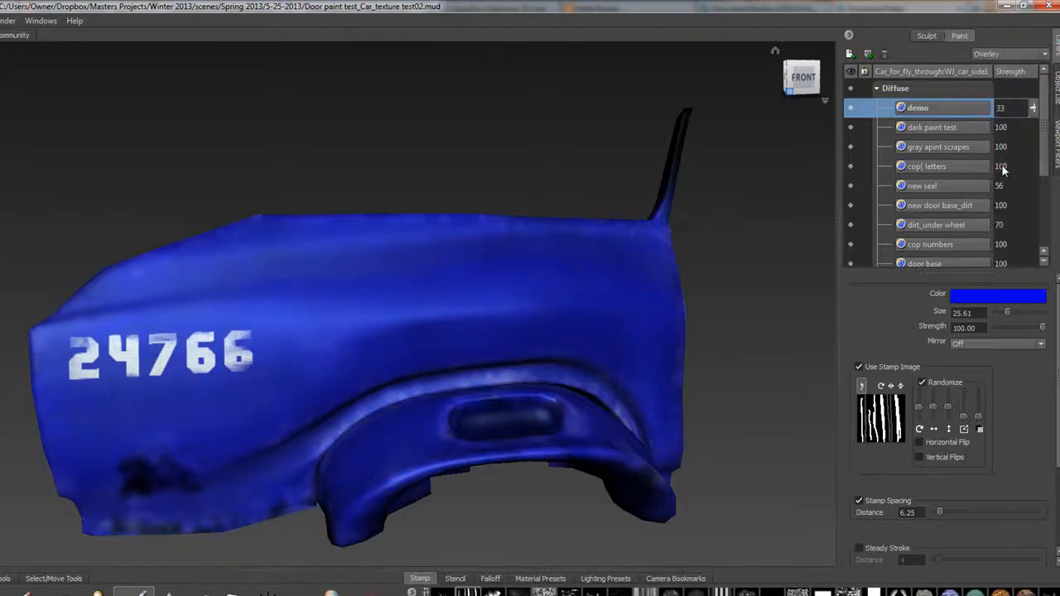
Try the Color blend mode on the demo layer and restore its blending to Normal.
{"action": "left_click", "coordinate": [1040, 55]}
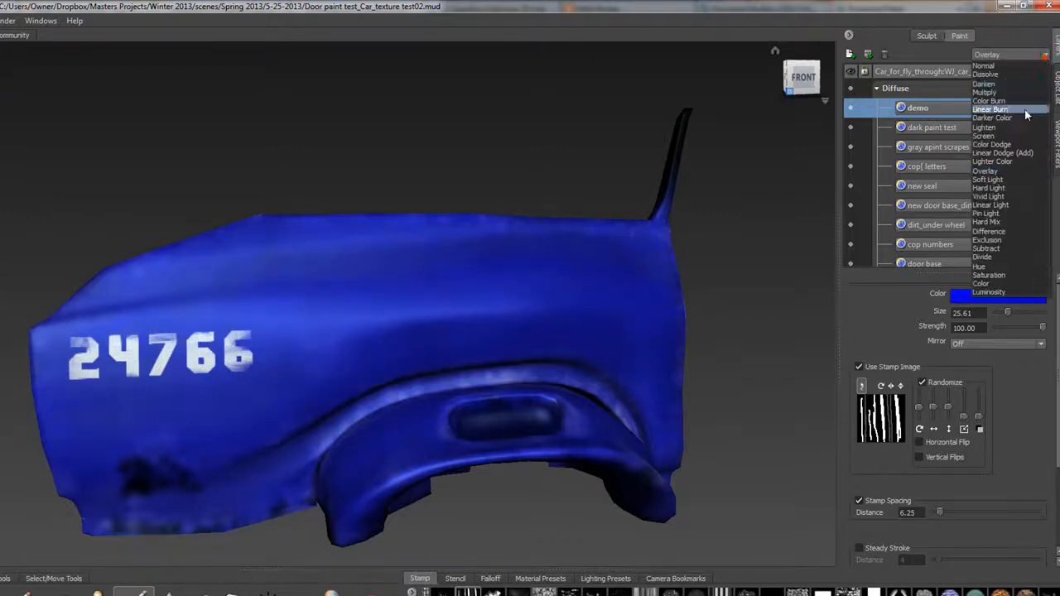
{"action": "left_click", "coordinate": [1006, 284]}
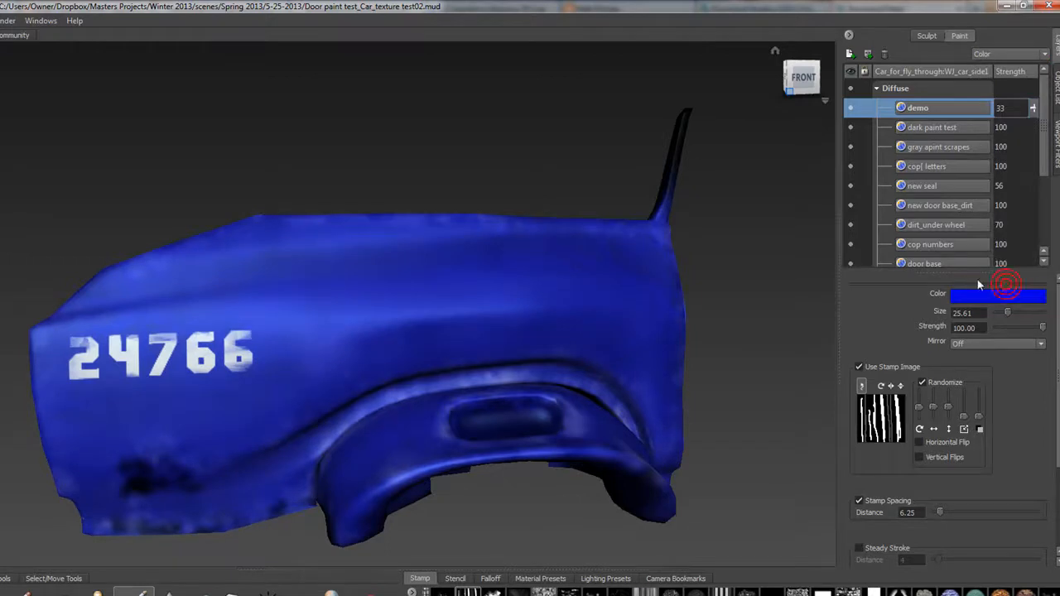
{"action": "left_click", "coordinate": [1036, 55]}
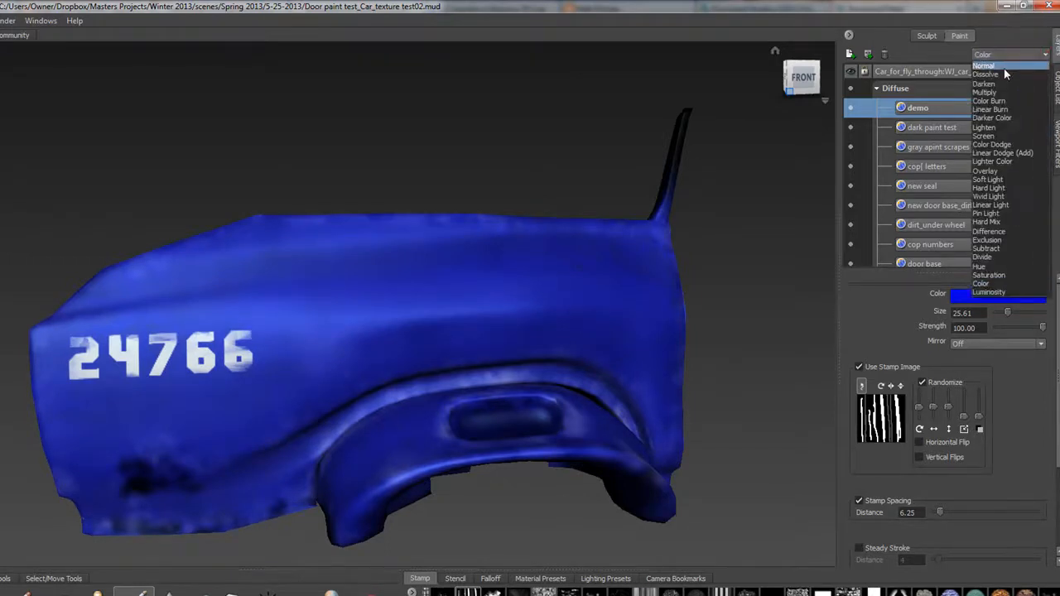
{"action": "left_click", "coordinate": [1002, 66]}
Export the paint channel containing the demo layer to a Photoshop PSD file named Cinematics-copdemo.
{"action": "left_click_drag", "start_coordinate": [704, 305], "coordinate": [662, 298], "text": "alt"}
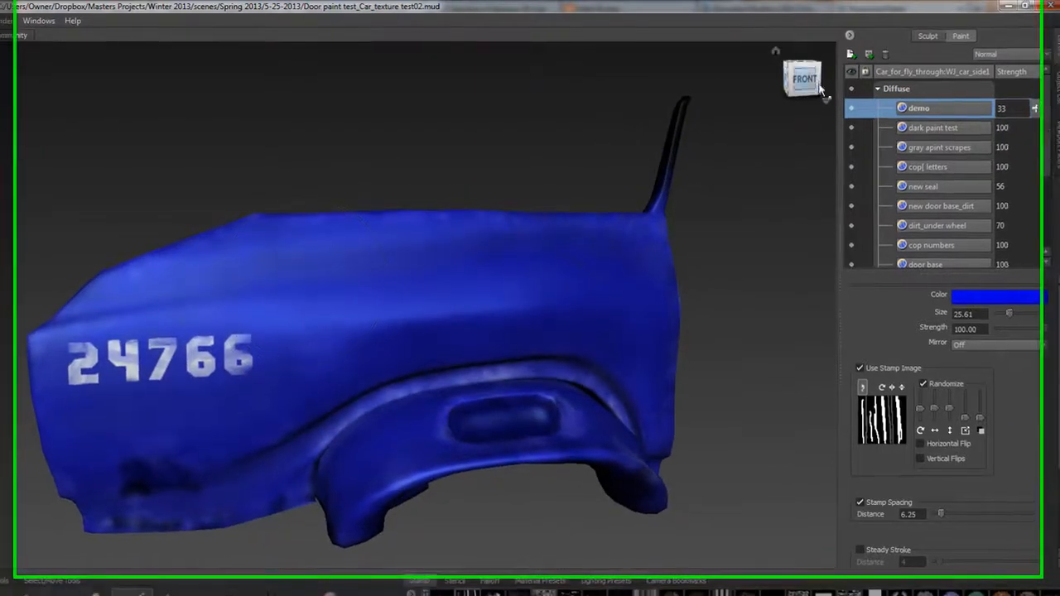
{"action": "right_click", "coordinate": [931, 108]}
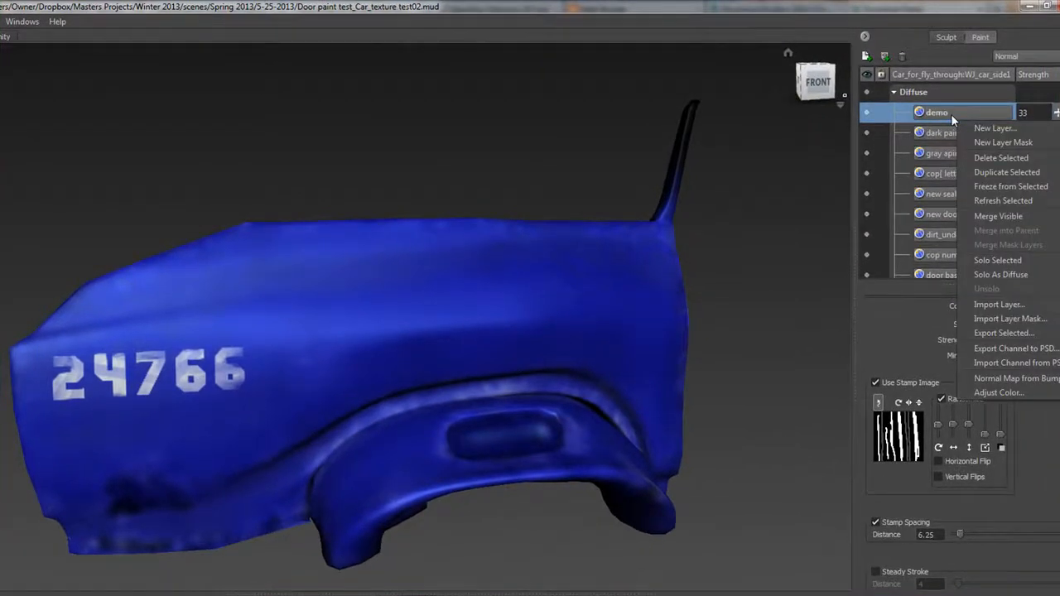
{"action": "left_click", "coordinate": [1019, 351]}
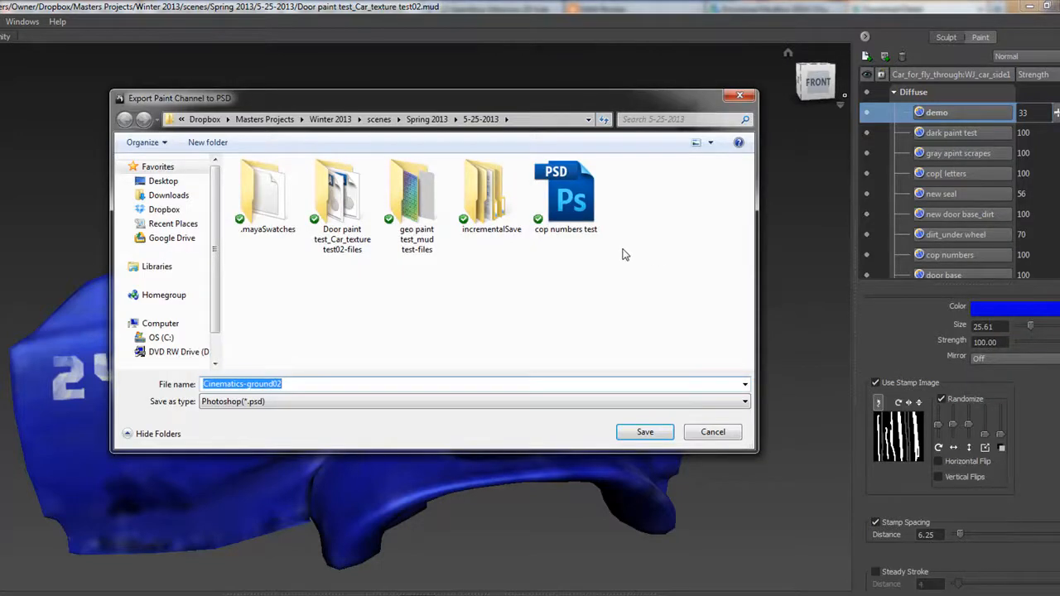
{"action": "left_click", "coordinate": [285, 383]}
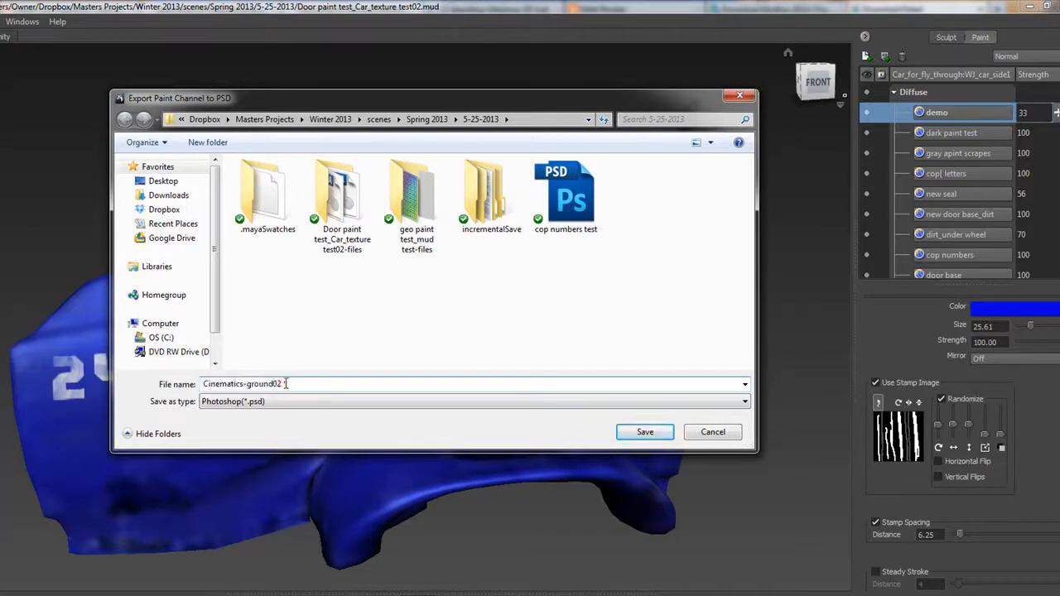
{"action": "double_click", "coordinate": [286, 384]}
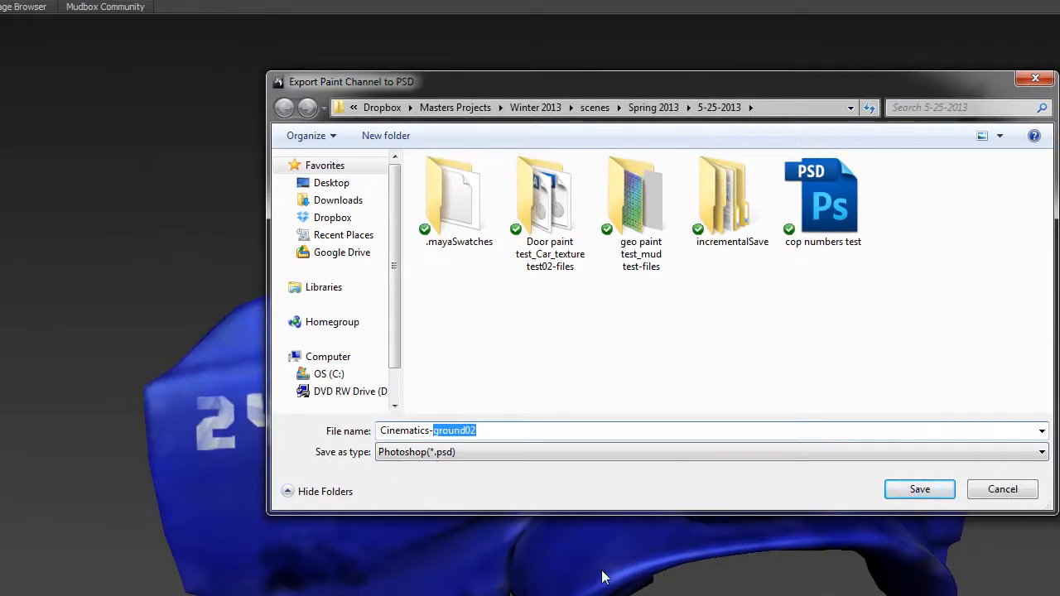
{"action": "type", "text": "copfend"}
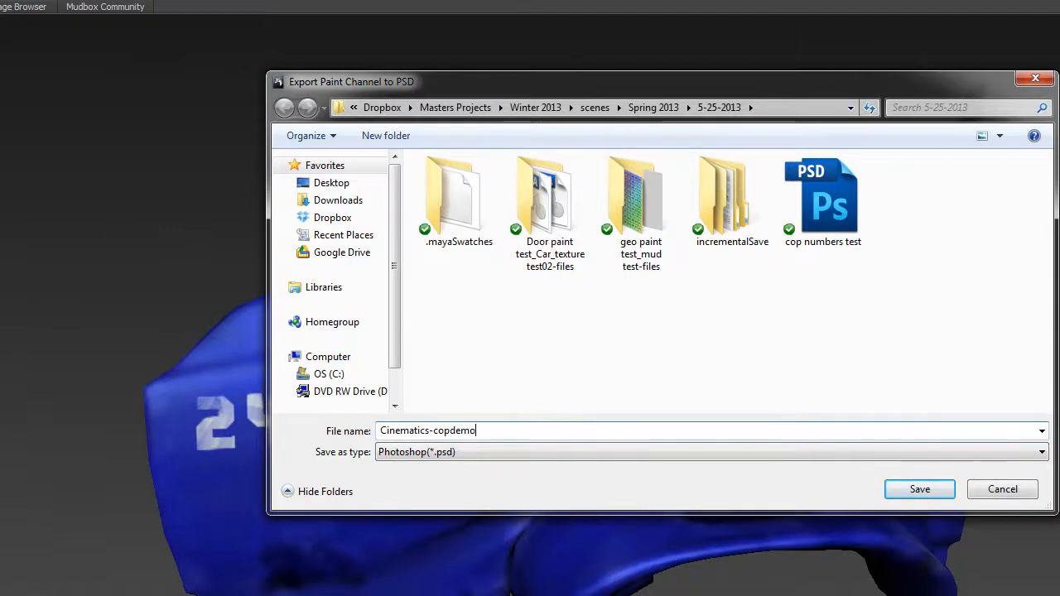
{"action": "key", "text": "Return"}
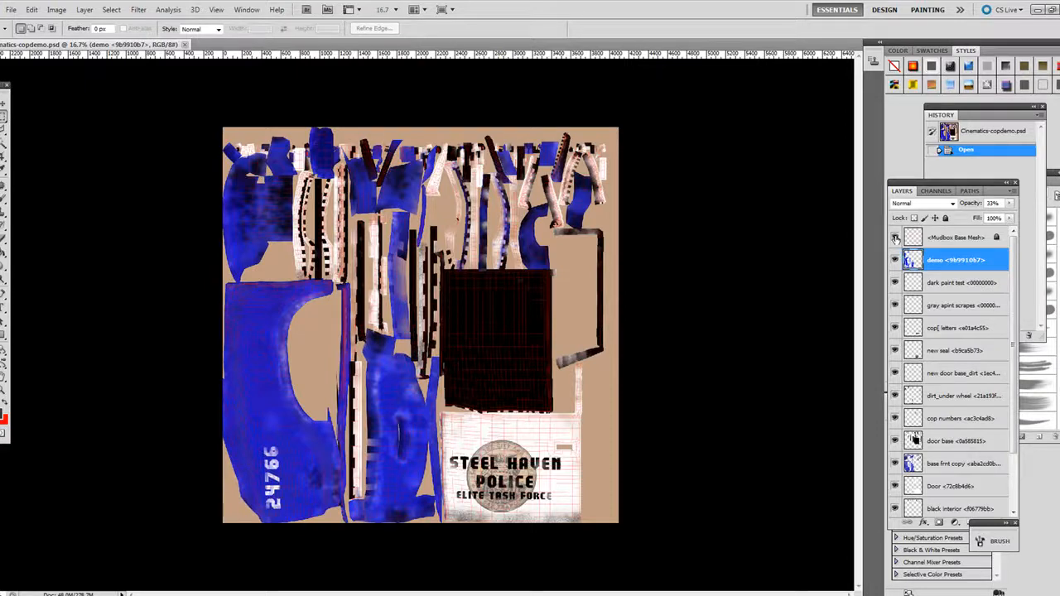
In Photoshop, hide the Mudbox Base Mesh layer of the exported Cinematics-copdemo.psd.
{"action": "left_click", "coordinate": [896, 238]}
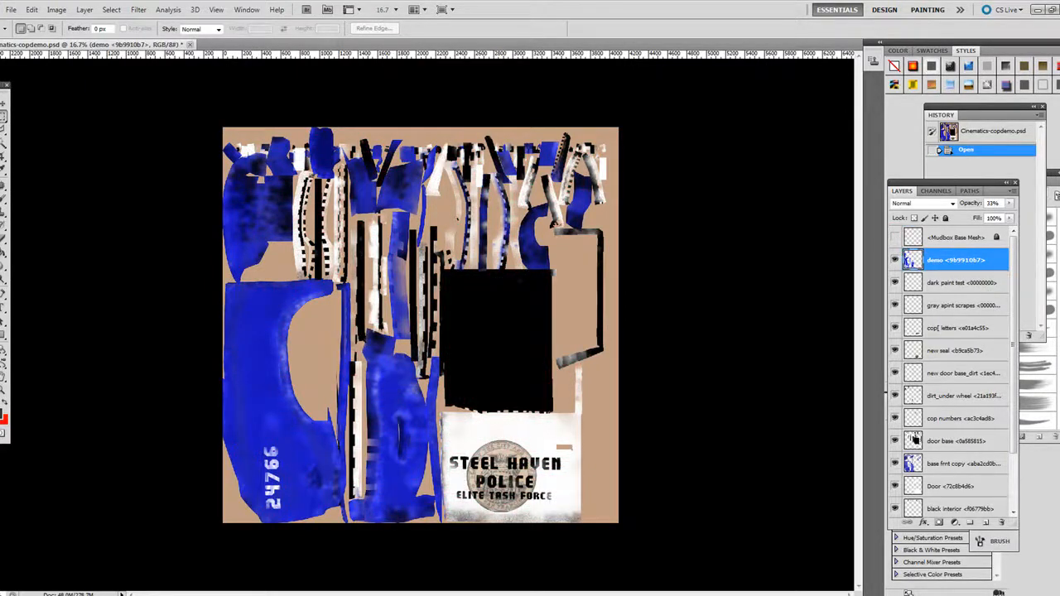
Add a new layer named demo02 above the demo layer in Cinematics-copdemo.psd.
{"action": "left_click", "coordinate": [4, 391]}
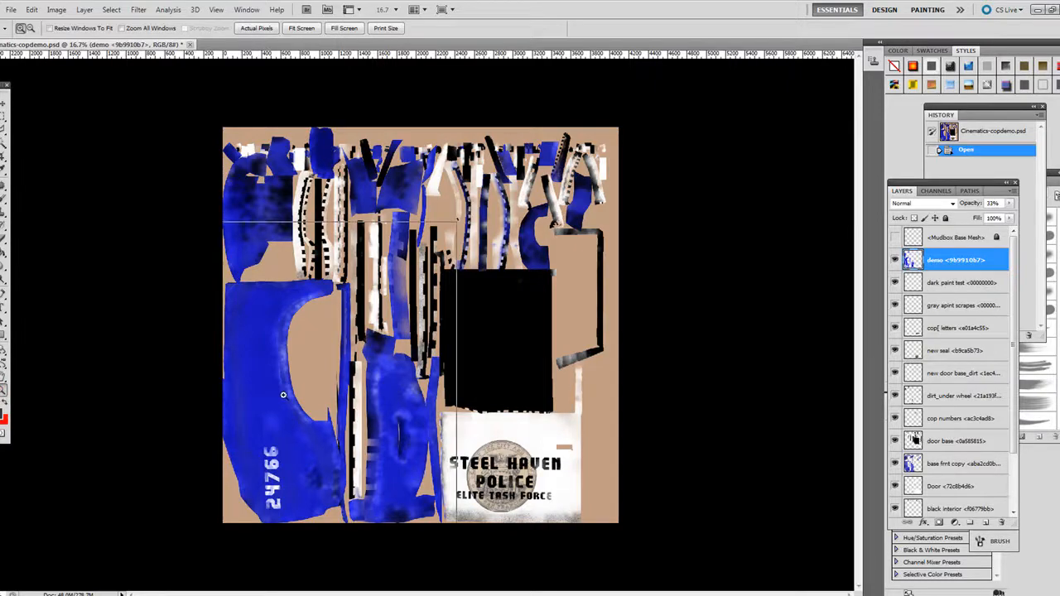
{"action": "left_click", "coordinate": [283, 395]}
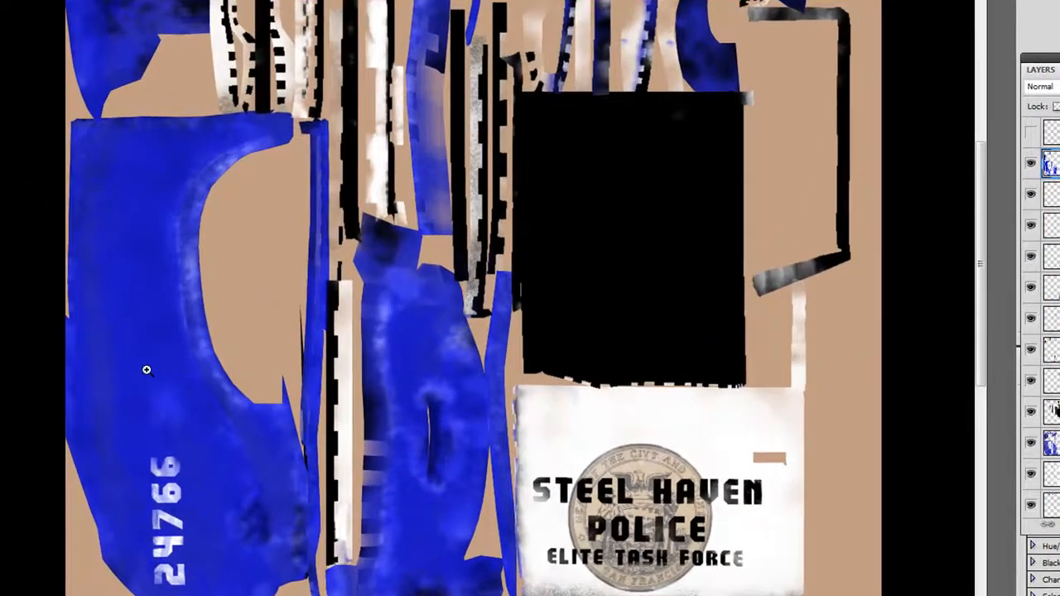
{"action": "left_click", "coordinate": [147, 370]}
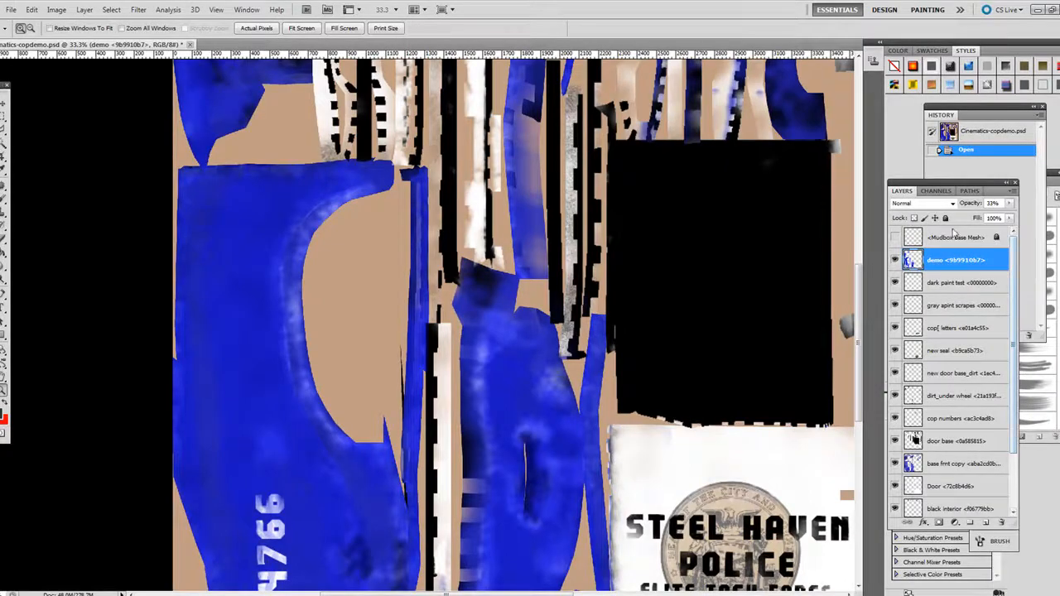
{"action": "key", "text": "alt+Tab"}
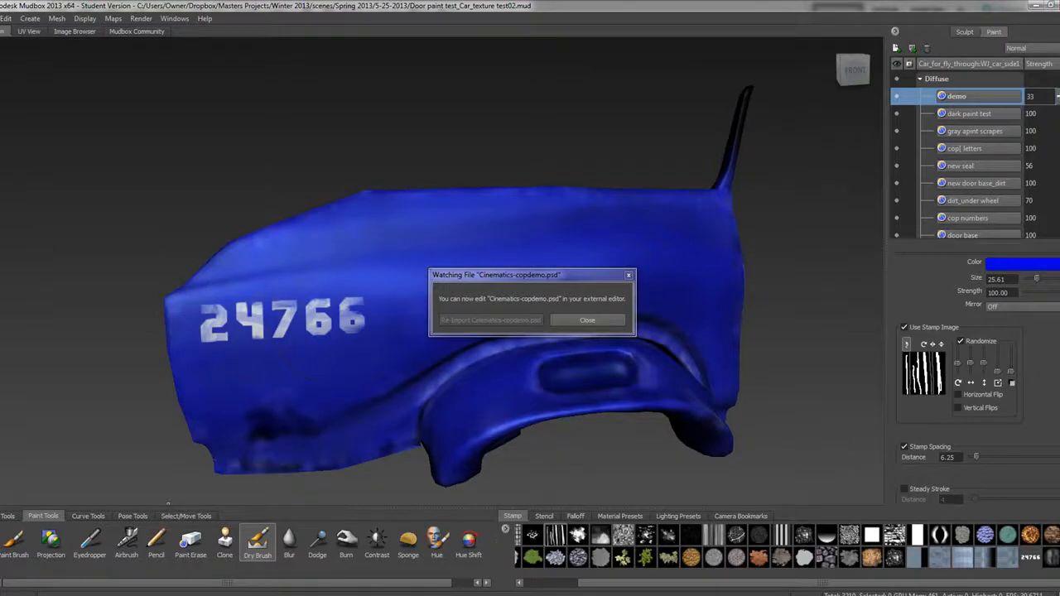
{"action": "key", "text": "alt+Tab"}
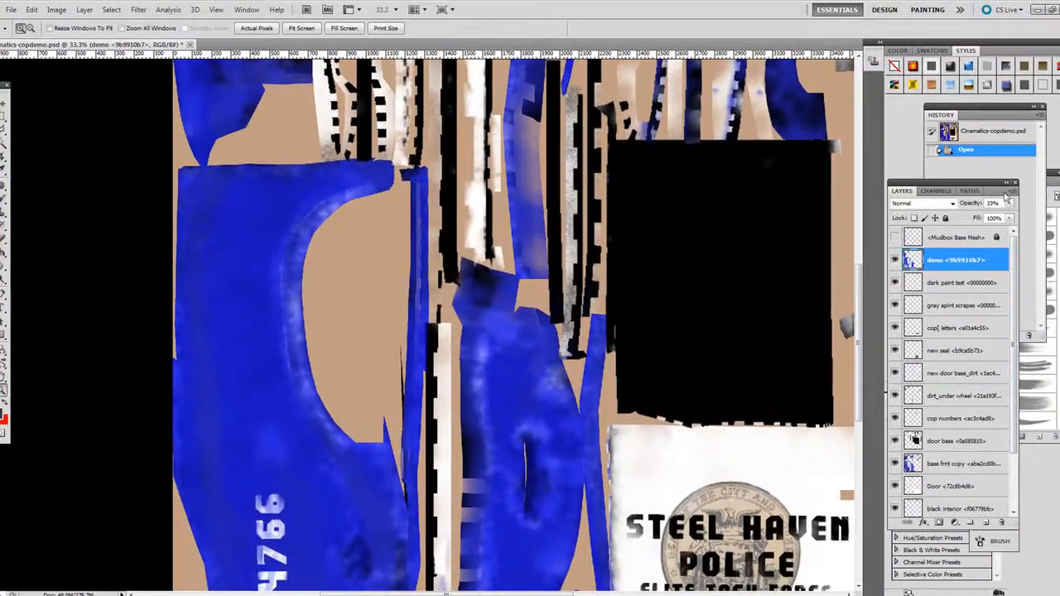
{"action": "left_click", "coordinate": [1011, 192]}
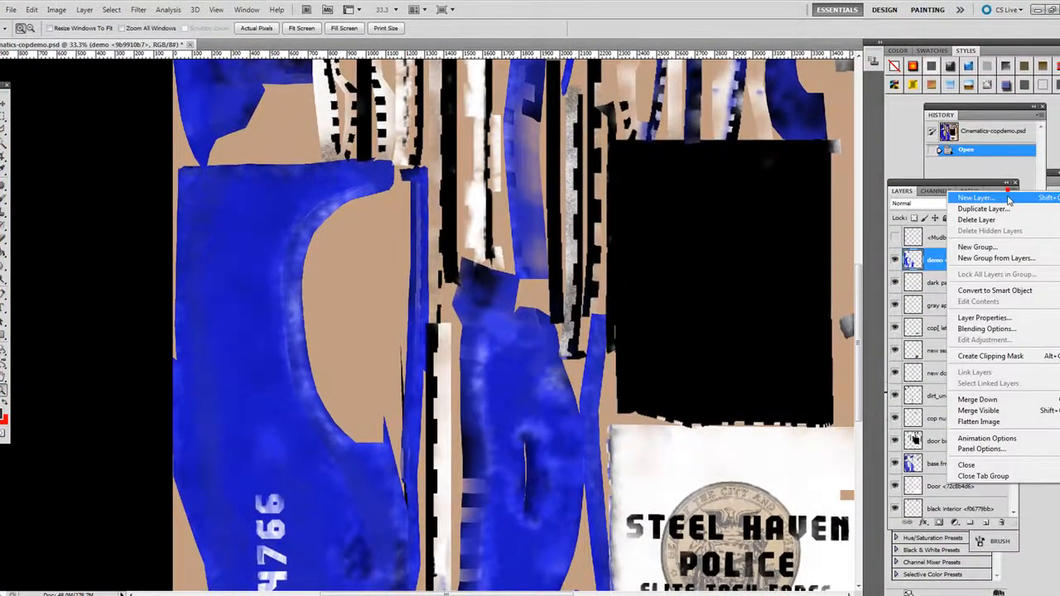
{"action": "left_click", "coordinate": [1008, 197]}
{"action": "type", "text": "demo02"}
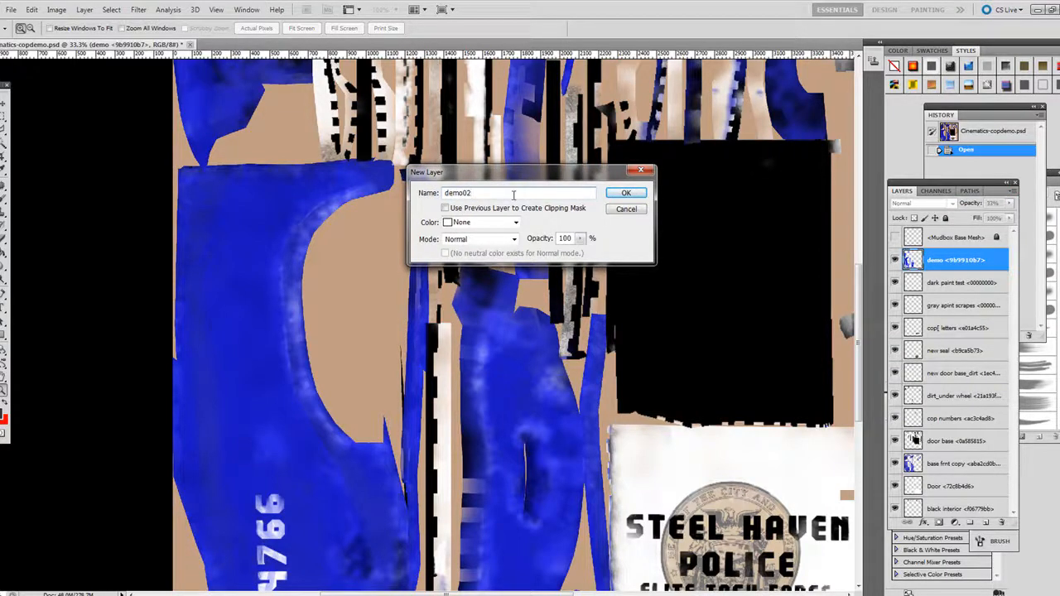
{"action": "left_click", "coordinate": [624, 193]}
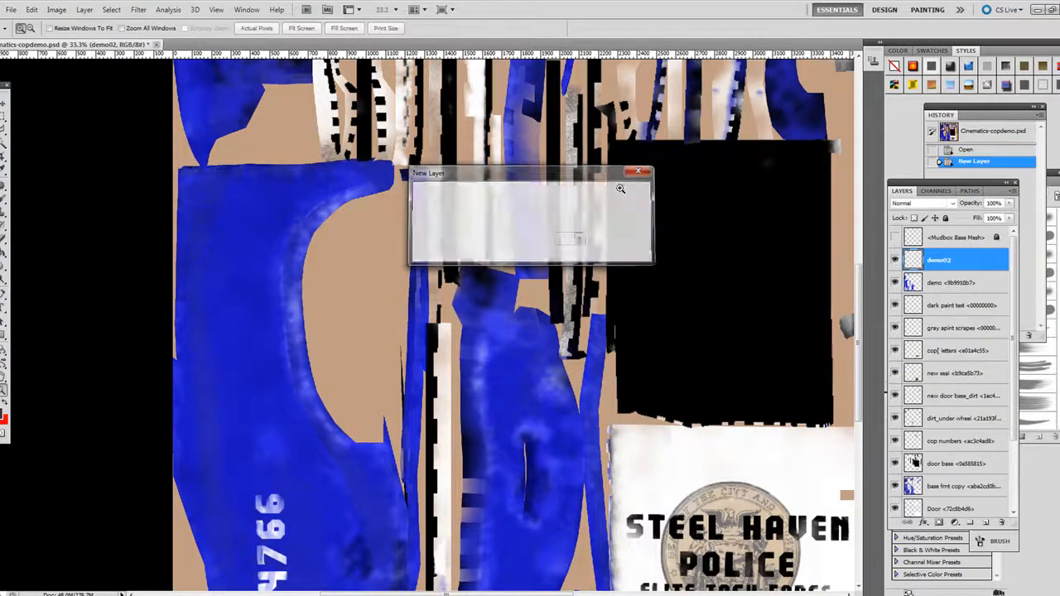
Set the foreground color to bright blue, #413cff.
{"action": "left_click", "coordinate": [1, 414]}
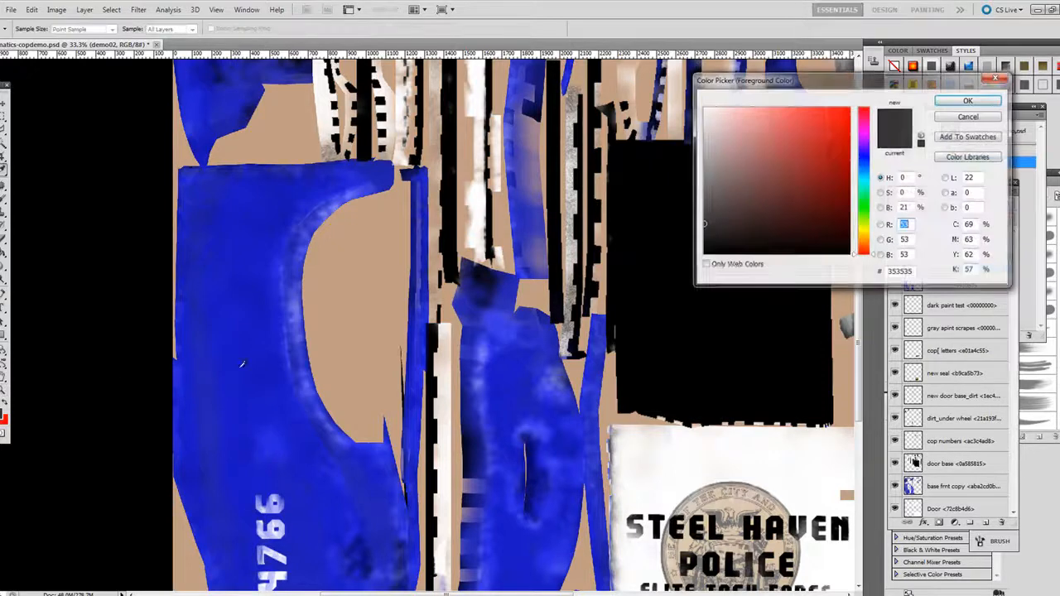
{"action": "left_click_drag", "start_coordinate": [867, 183], "coordinate": [815, 105]}
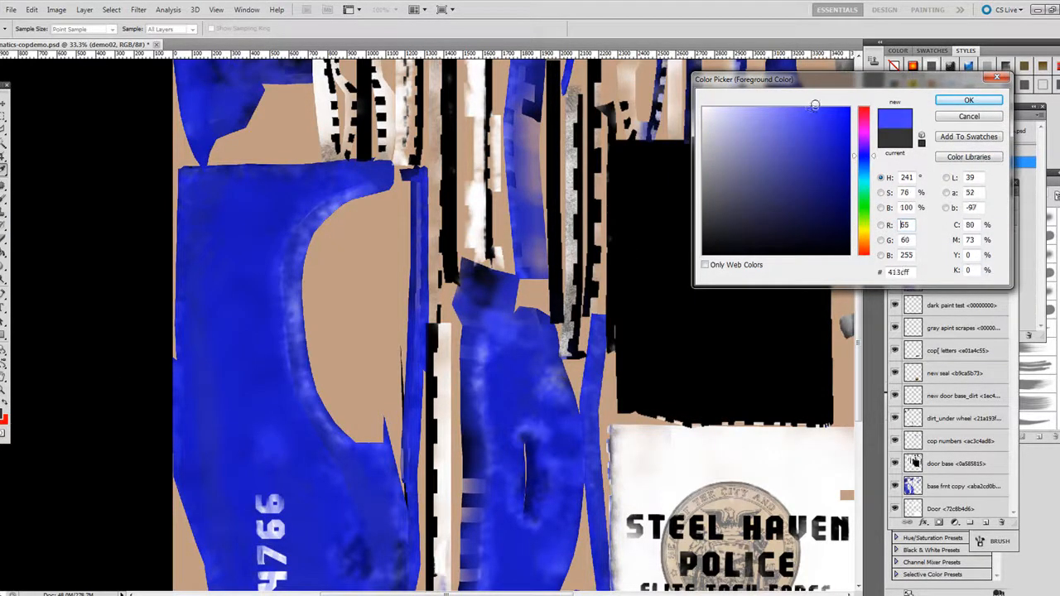
{"action": "left_click", "coordinate": [954, 101]}
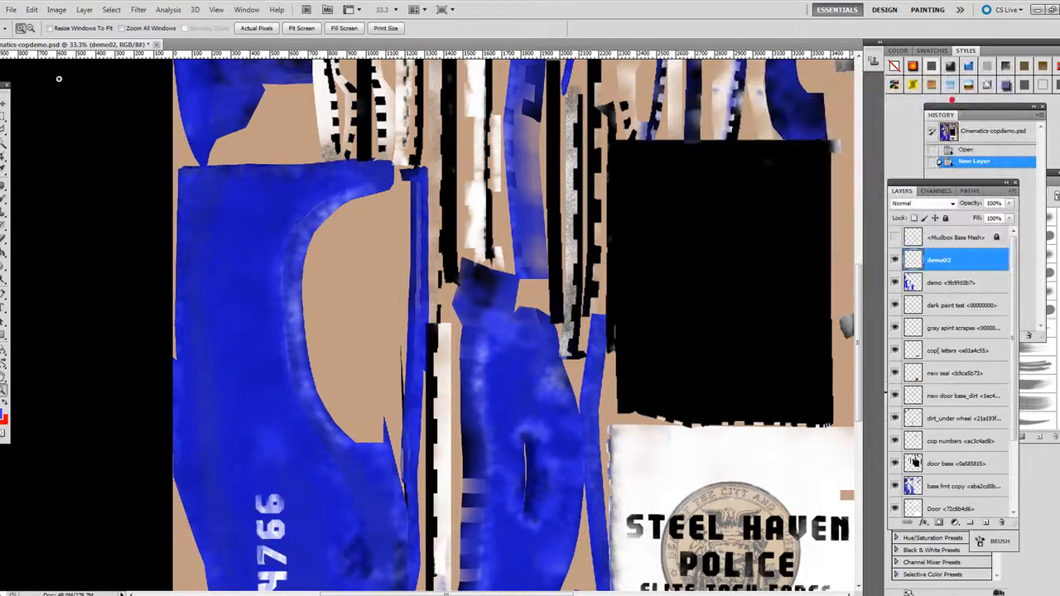
Choose a textured 50 px brush preset for the Brush tool.
{"action": "left_click", "coordinate": [4, 200]}
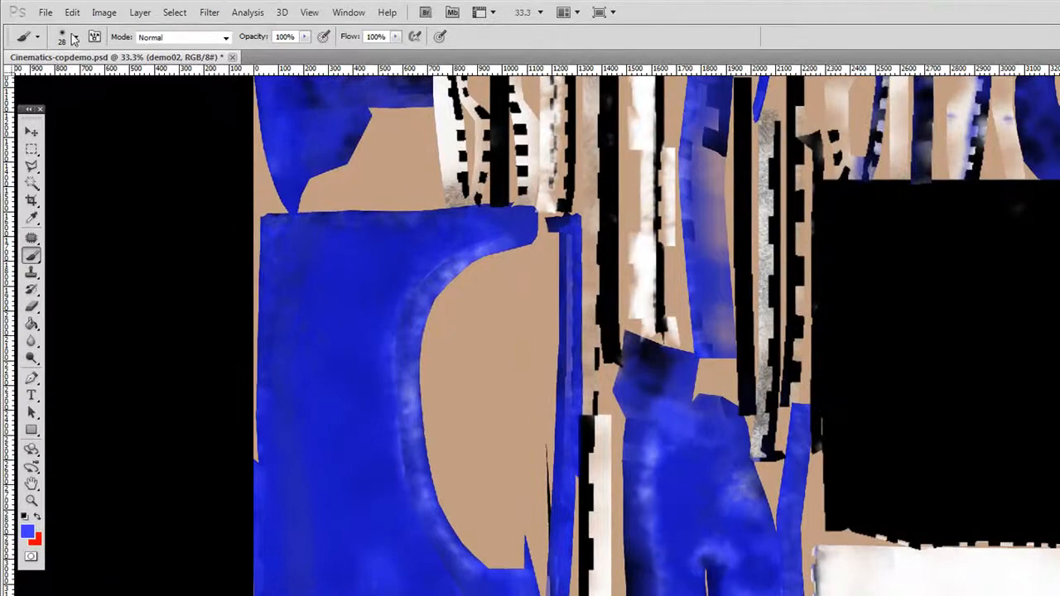
{"action": "left_click", "coordinate": [53, 35]}
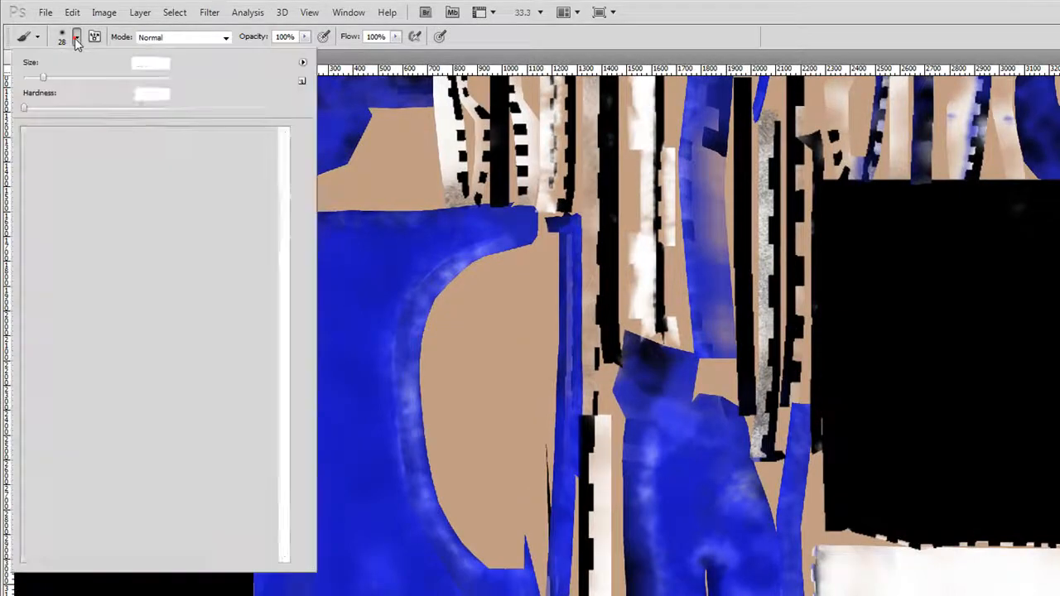
{"action": "left_click_drag", "start_coordinate": [284, 166], "coordinate": [284, 543]}
{"action": "left_click", "coordinate": [154, 409]}
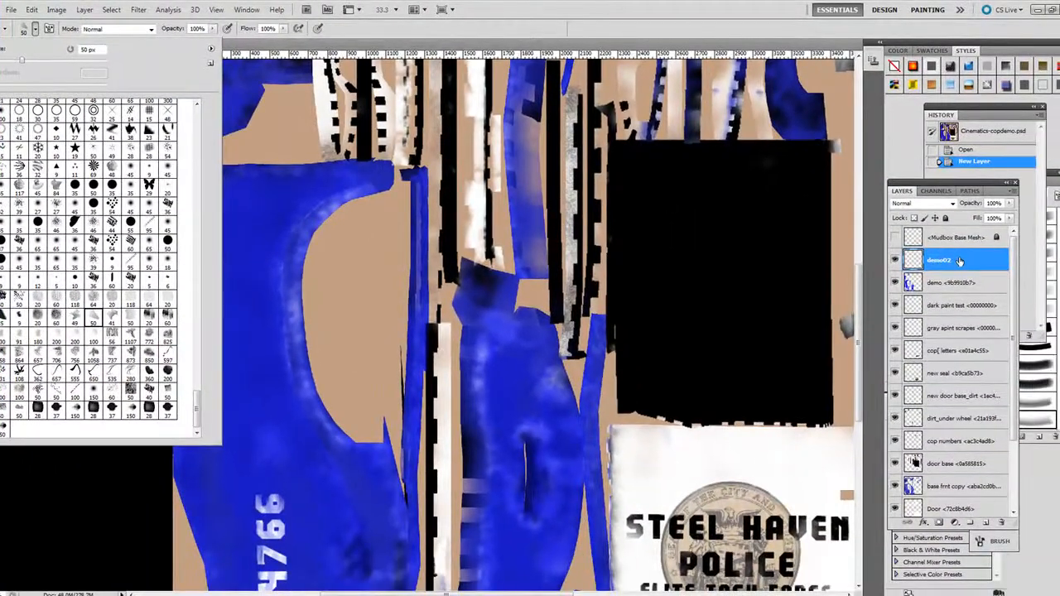
With the demo02 layer active, set the foreground color to rusty orange-brown, #a76611.
{"action": "left_click", "coordinate": [960, 261]}
{"action": "left_click", "coordinate": [2, 414]}
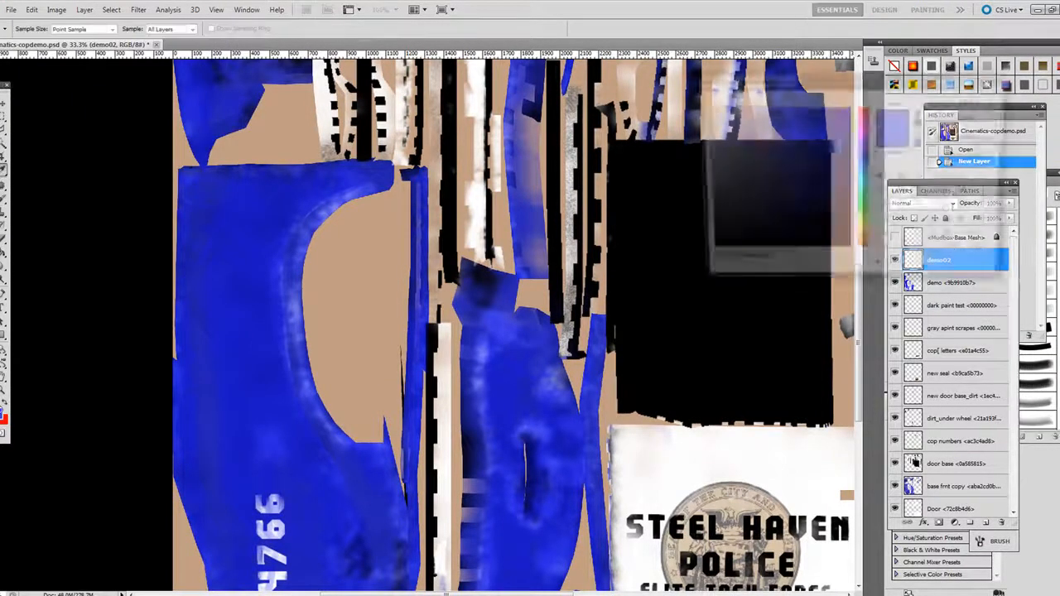
{"action": "left_click_drag", "start_coordinate": [867, 174], "coordinate": [868, 240]}
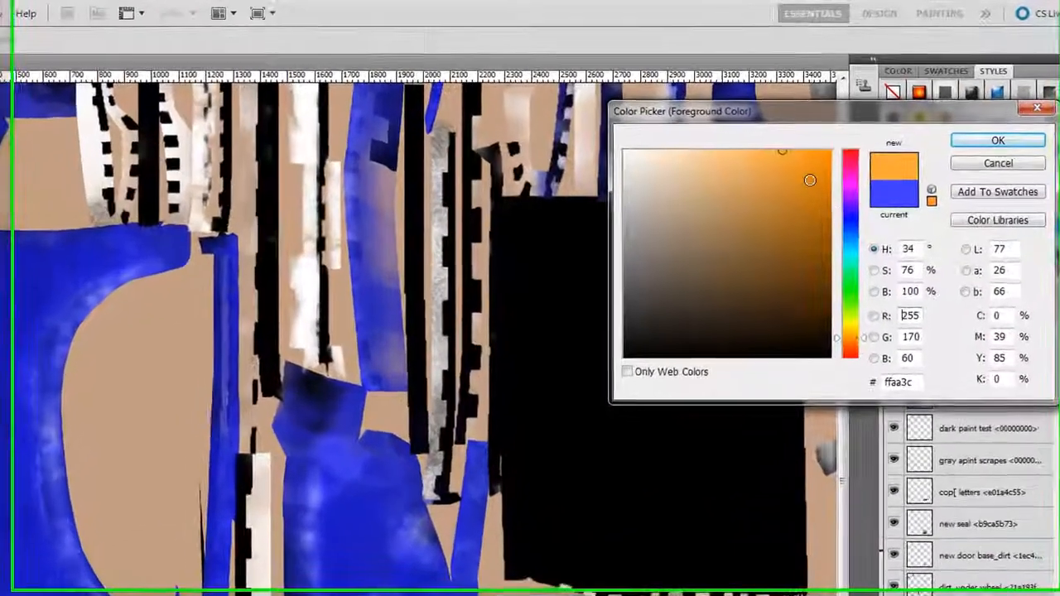
{"action": "left_click_drag", "start_coordinate": [839, 135], "coordinate": [816, 190]}
{"action": "left_click_drag", "start_coordinate": [790, 245], "coordinate": [808, 225]}
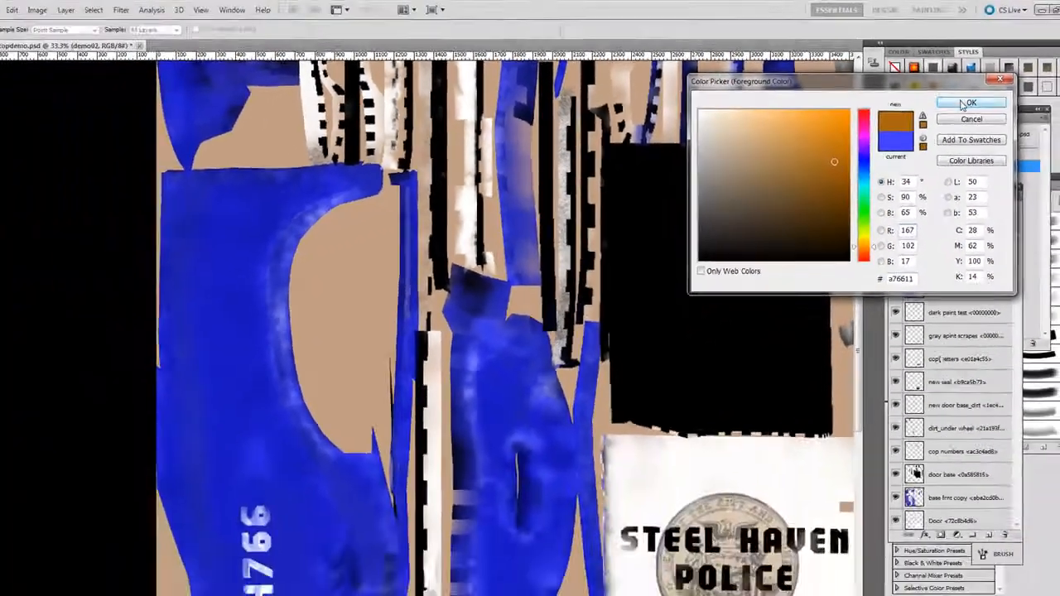
{"action": "left_click", "coordinate": [985, 141]}
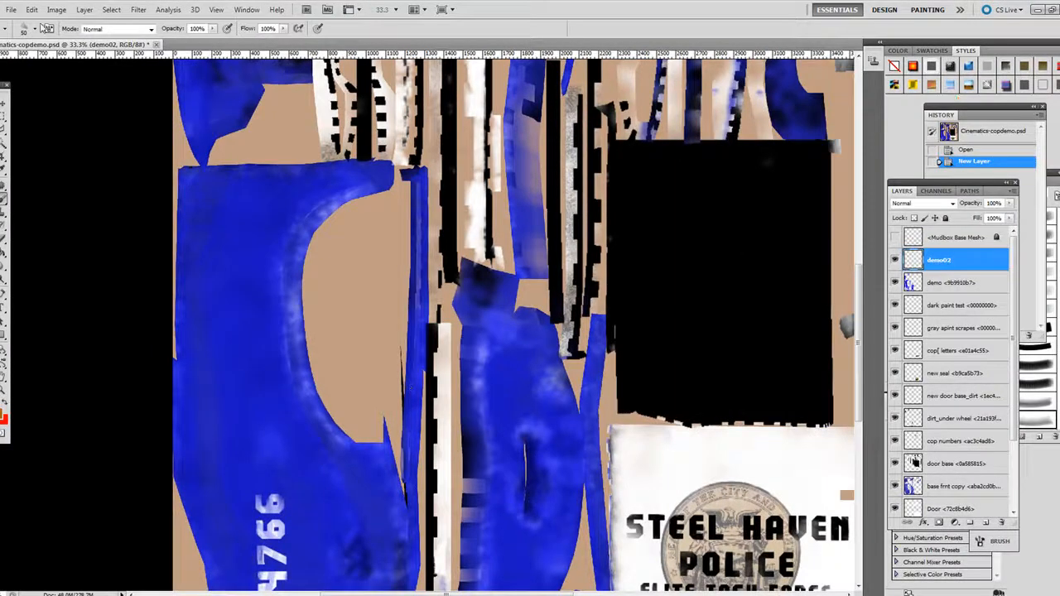
Enlarge the brush to 494 px and paint a rust patch on the large blue fender area above the number 24766.
{"action": "left_click", "coordinate": [35, 29]}
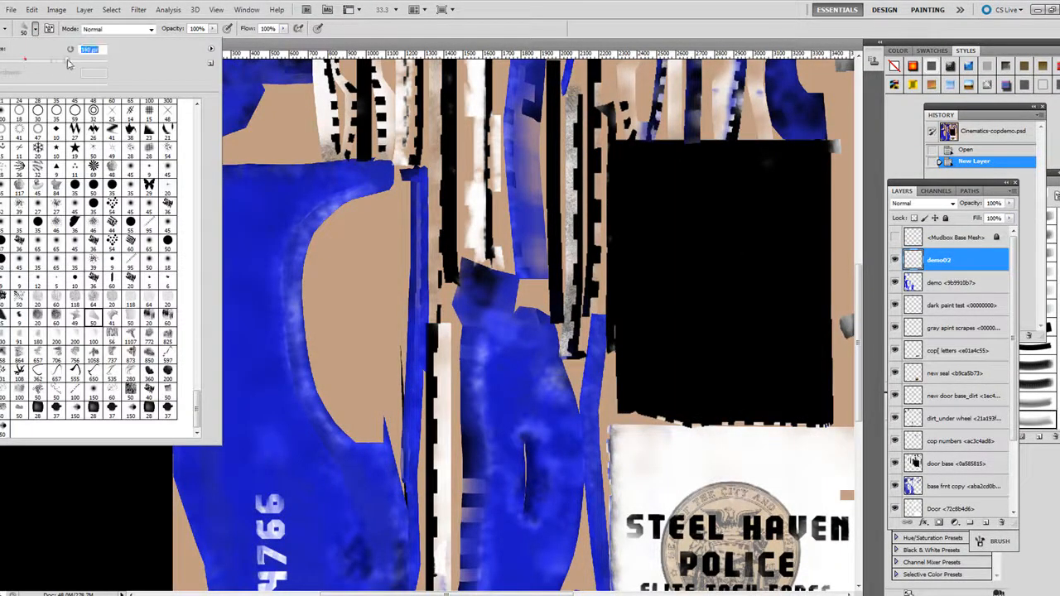
{"action": "left_click_drag", "start_coordinate": [69, 64], "coordinate": [95, 61]}
{"action": "left_click", "coordinate": [259, 414]}
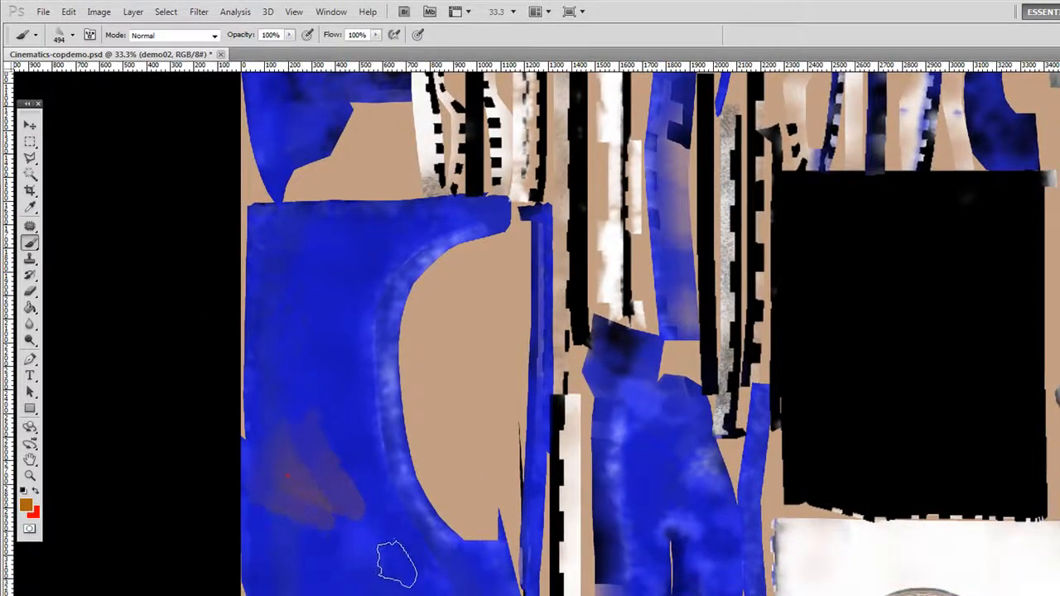
Break up the rust patch on demo02 using the Eraser with the 1058 px splatter brush preset.
{"action": "left_click", "coordinate": [29, 292]}
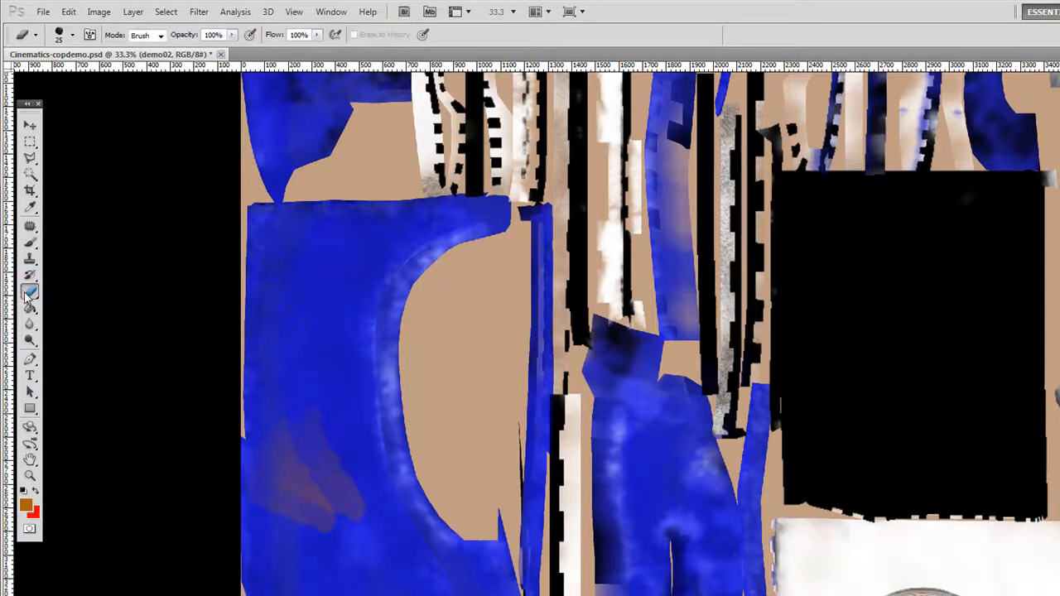
{"action": "left_click", "coordinate": [72, 34]}
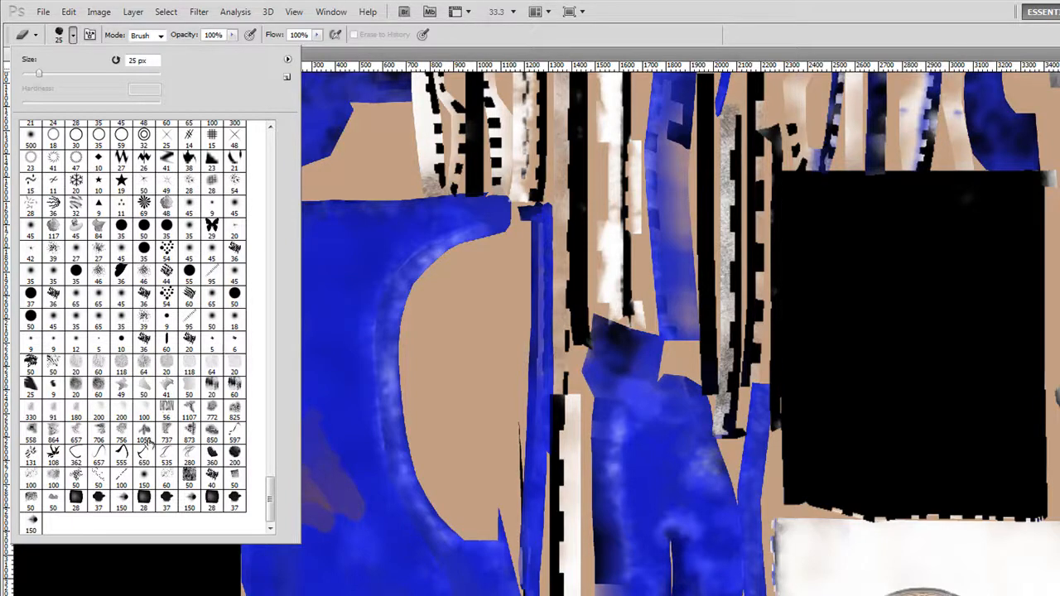
{"action": "left_click", "coordinate": [144, 432]}
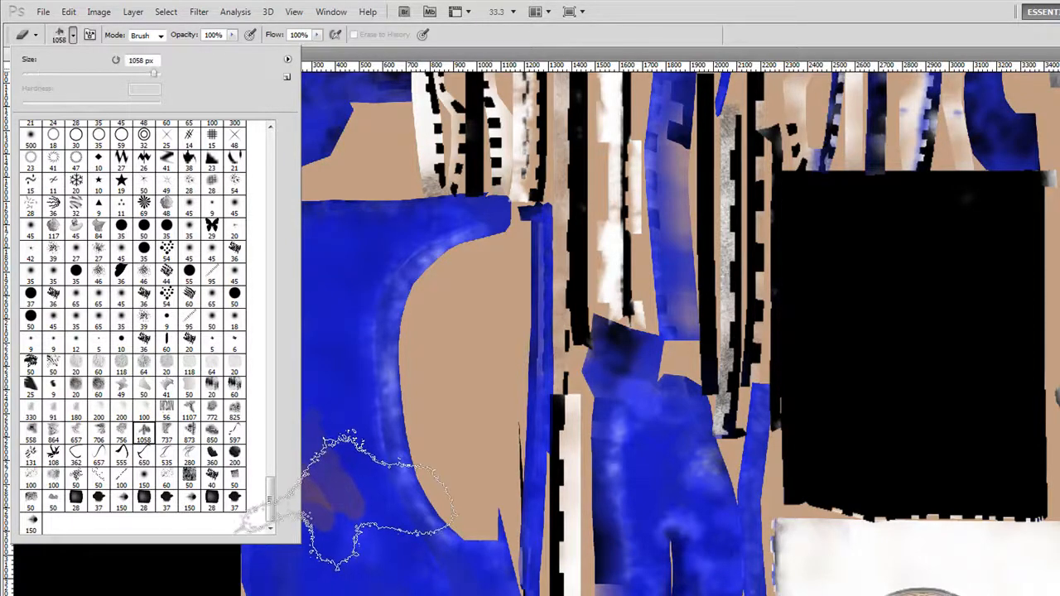
{"action": "left_click", "coordinate": [703, 17]}
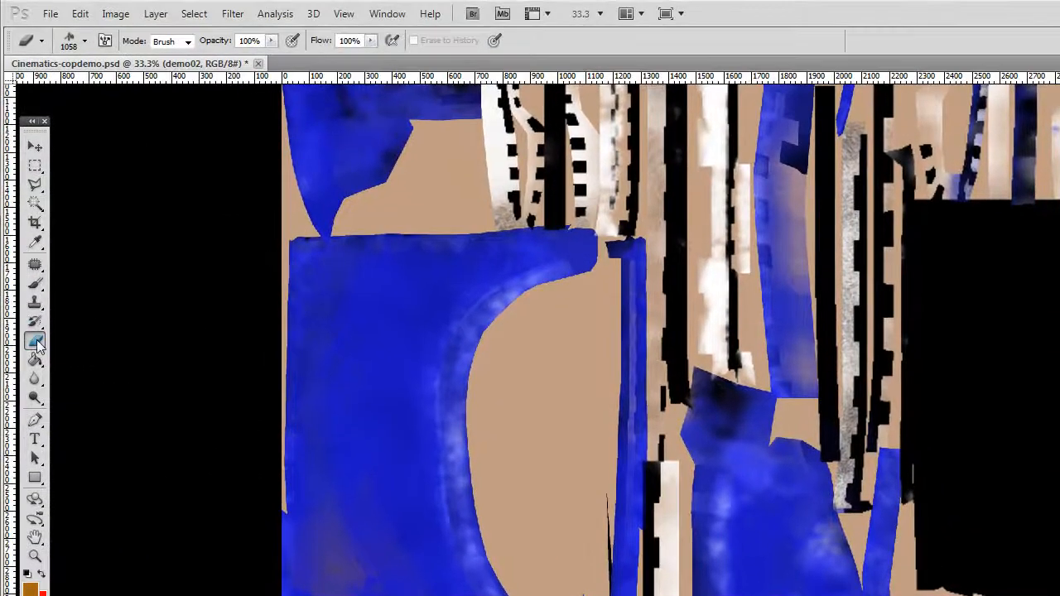
Blend the remaining rust paint into the blue fender with the Smudge Tool.
{"action": "left_click", "coordinate": [33, 380]}
{"action": "right_click", "coordinate": [29, 385]}
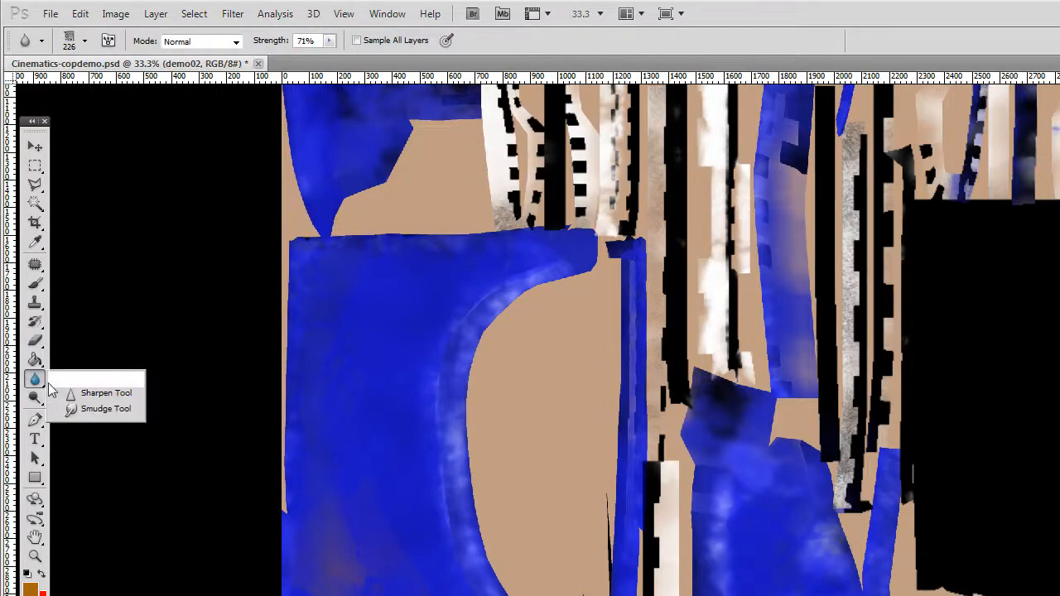
{"action": "left_click", "coordinate": [70, 409]}
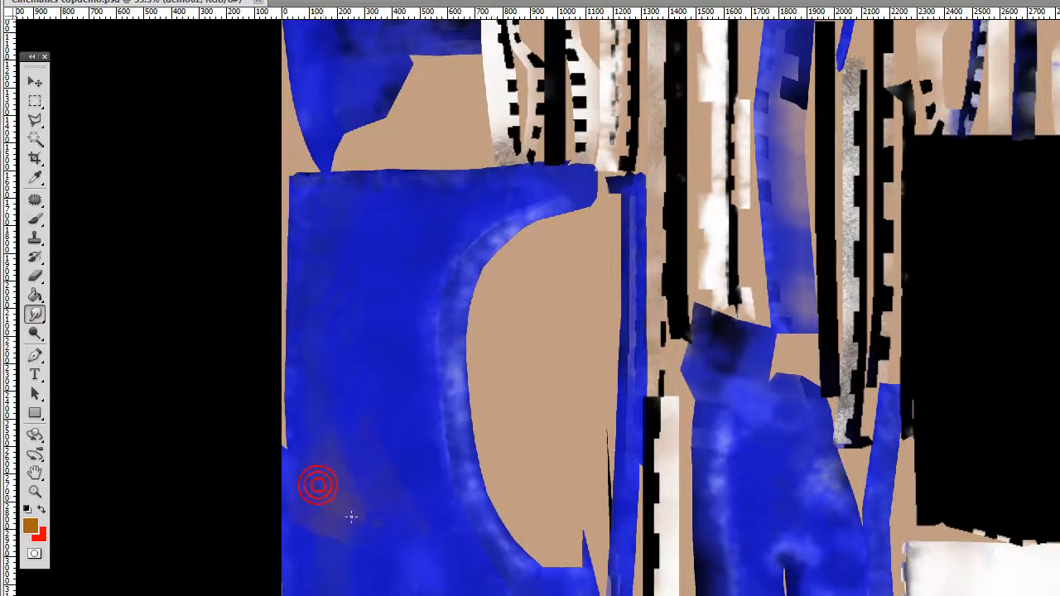
{"action": "left_click_drag", "start_coordinate": [352, 517], "coordinate": [336, 557]}
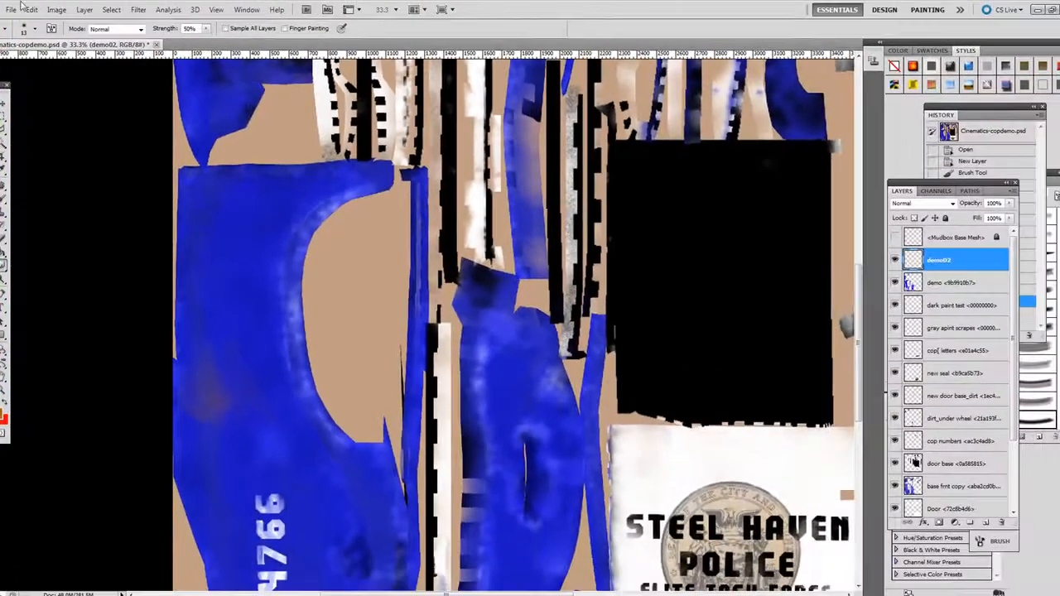
Save Cinematics-copdemo.psd, switch to Mudbox and re-import the edited file, ending the file watch.
{"action": "left_click", "coordinate": [15, 3]}
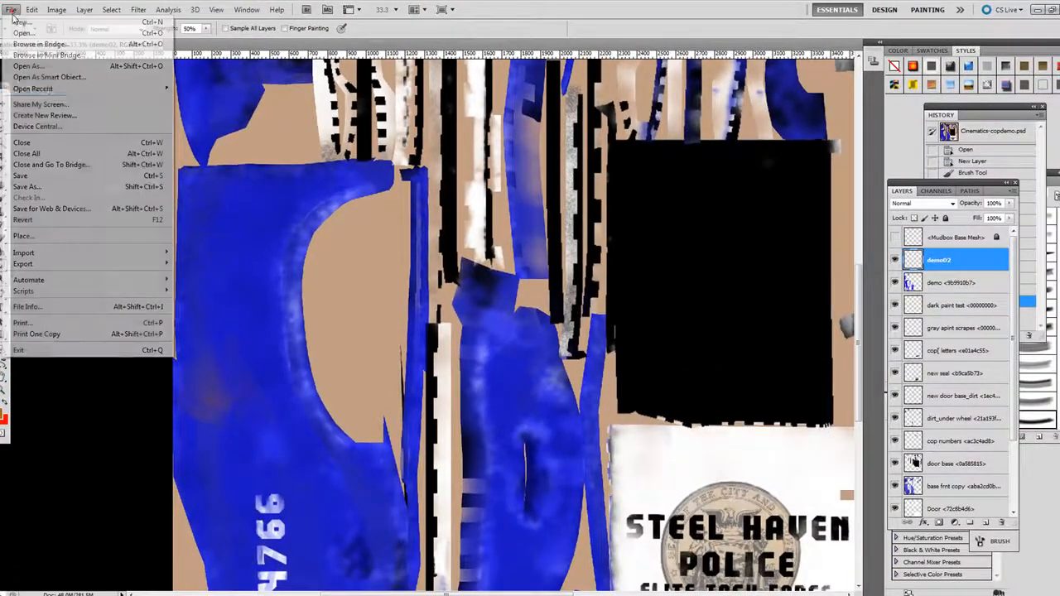
{"action": "left_click", "coordinate": [58, 181]}
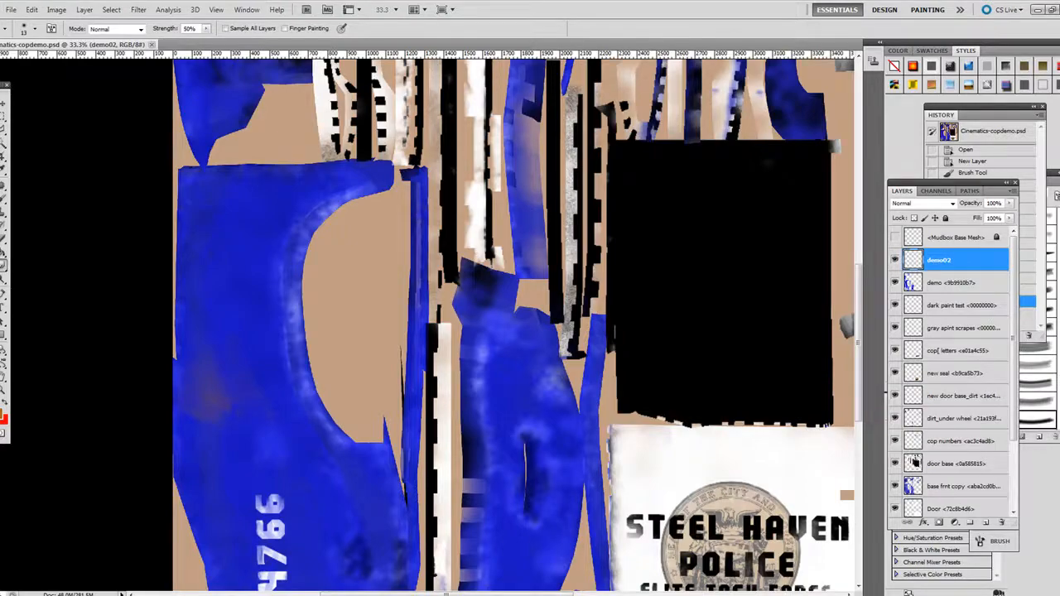
{"action": "left_click", "coordinate": [338, 590]}
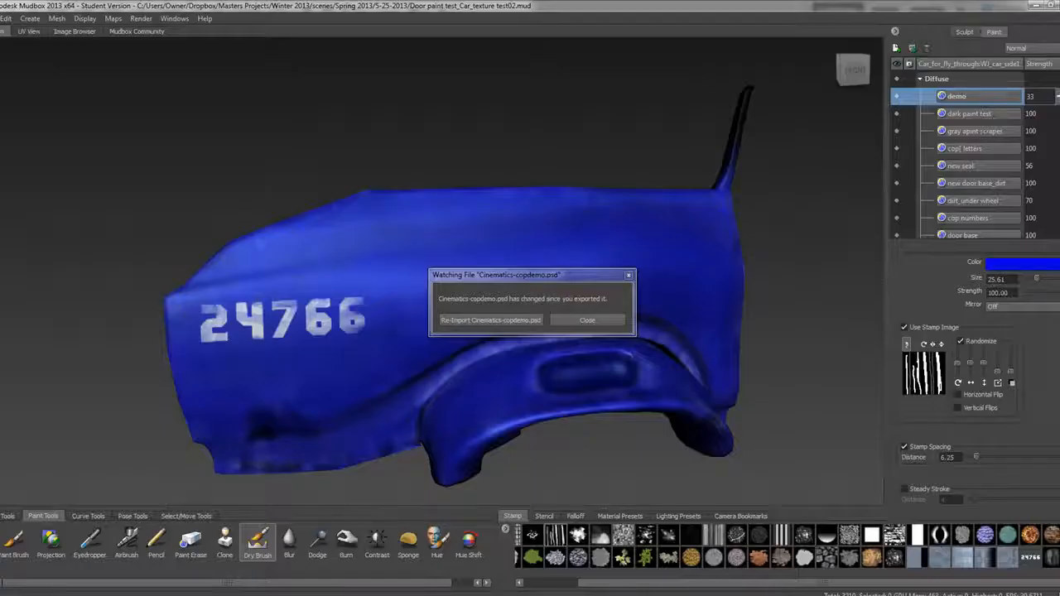
{"action": "left_click", "coordinate": [485, 324]}
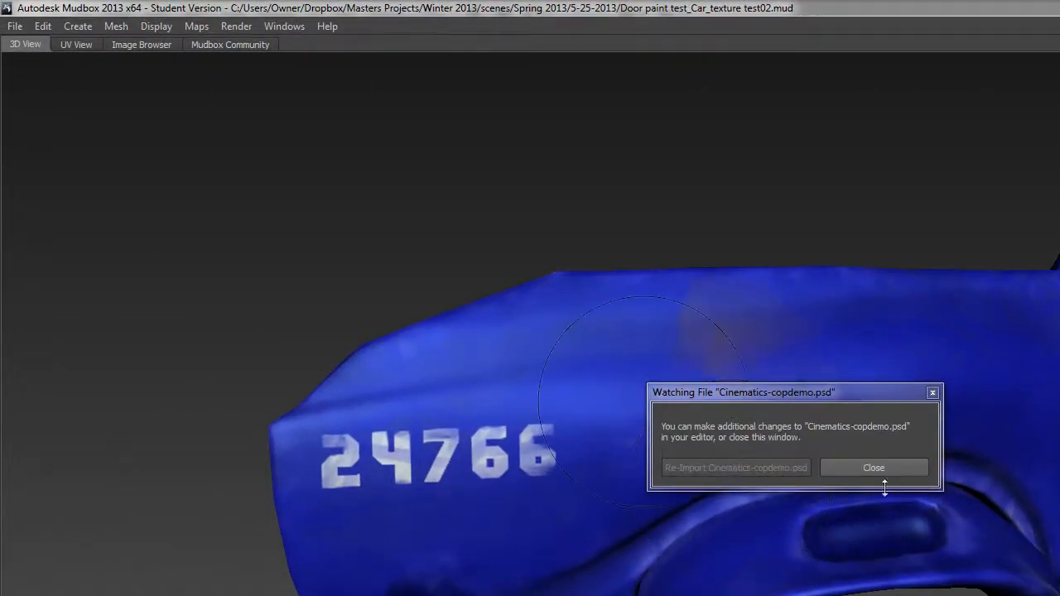
{"action": "left_click", "coordinate": [868, 465]}
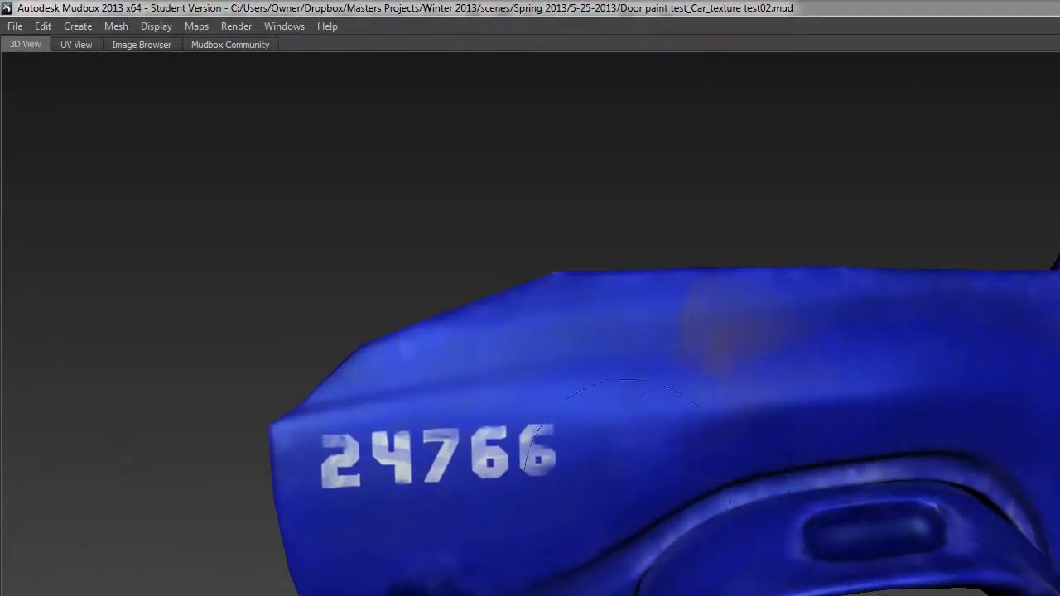
Break up the rust patch above the number on demo02 using Paint Erase at size 7.95 with a speckled noise stamp.
{"action": "mouse_move", "coordinate": [808, 500]}
{"action": "left_mouse_down", "text": "alt"}
{"action": "mouse_move", "coordinate": [737, 526]}
{"action": "mouse_move", "coordinate": [739, 507]}
{"action": "mouse_move", "coordinate": [842, 492]}
{"action": "mouse_move", "coordinate": [733, 517]}
{"action": "mouse_move", "coordinate": [838, 487]}
{"action": "mouse_move", "coordinate": [810, 498]}
{"action": "left_mouse_up", "text": "alt"}
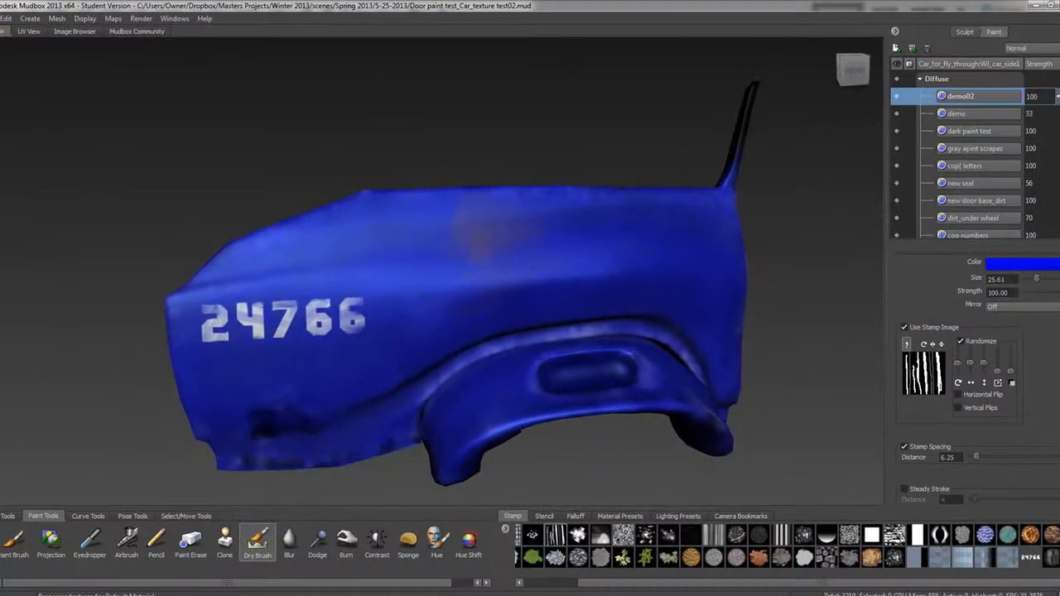
{"action": "left_click", "coordinate": [192, 542]}
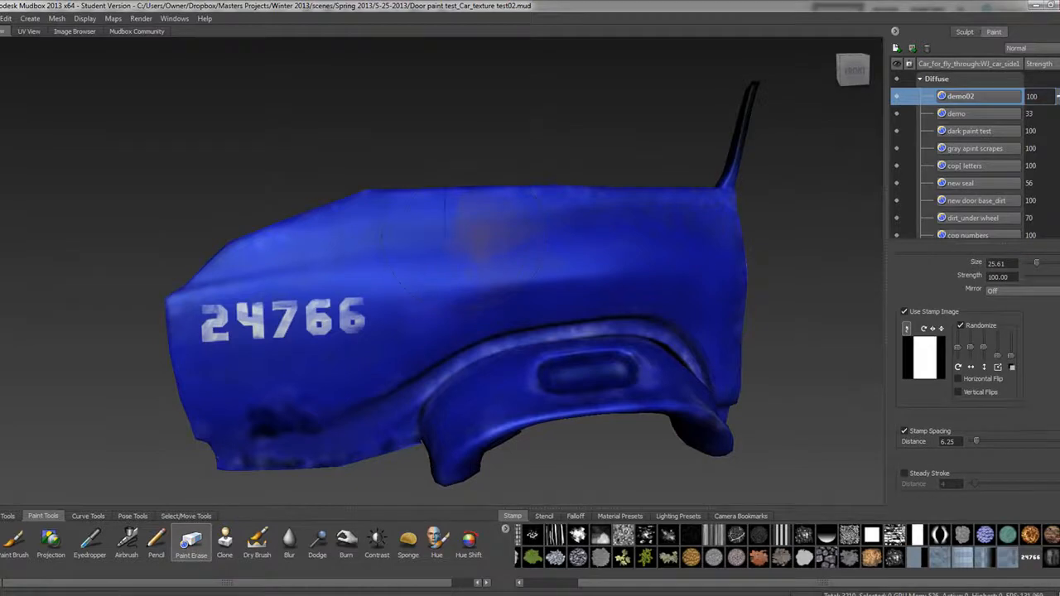
{"action": "left_click_drag", "start_coordinate": [436, 237], "coordinate": [417, 237]}
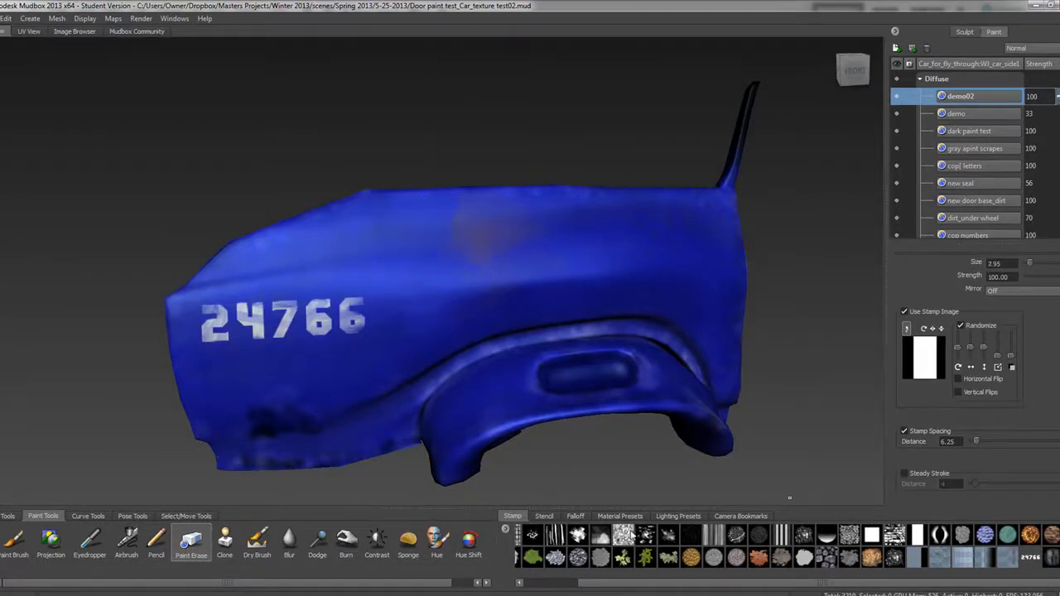
{"action": "left_click", "coordinate": [623, 534]}
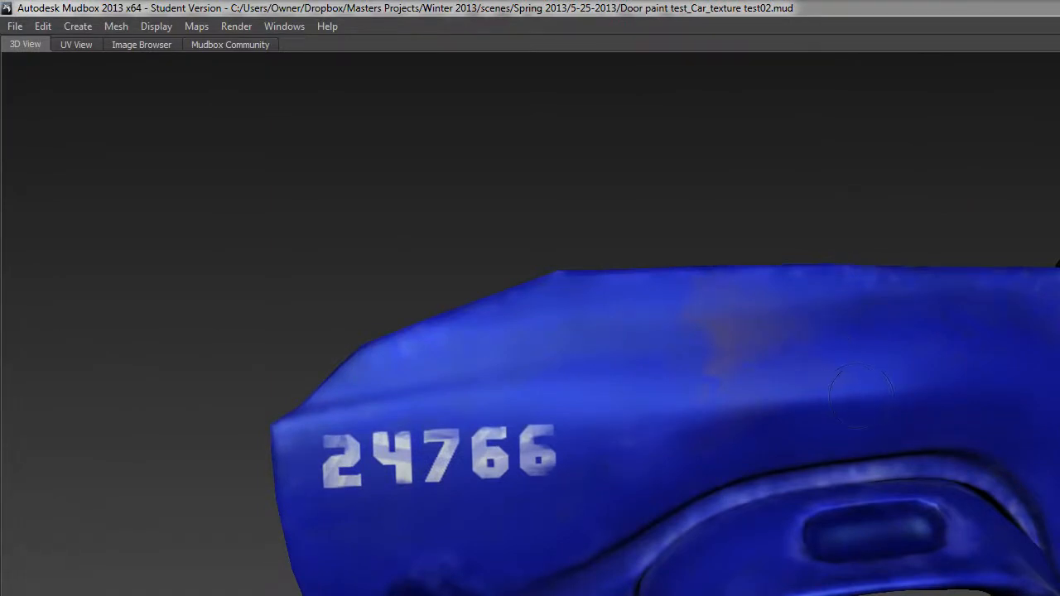
{"action": "mouse_move", "coordinate": [830, 429]}
{"action": "left_mouse_down", "text": "alt"}
{"action": "mouse_move", "coordinate": [853, 420]}
{"action": "mouse_move", "coordinate": [826, 439]}
{"action": "mouse_move", "coordinate": [831, 429]}
{"action": "mouse_move", "coordinate": [791, 386]}
{"action": "mouse_move", "coordinate": [710, 339]}
{"action": "left_mouse_up", "text": "alt"}
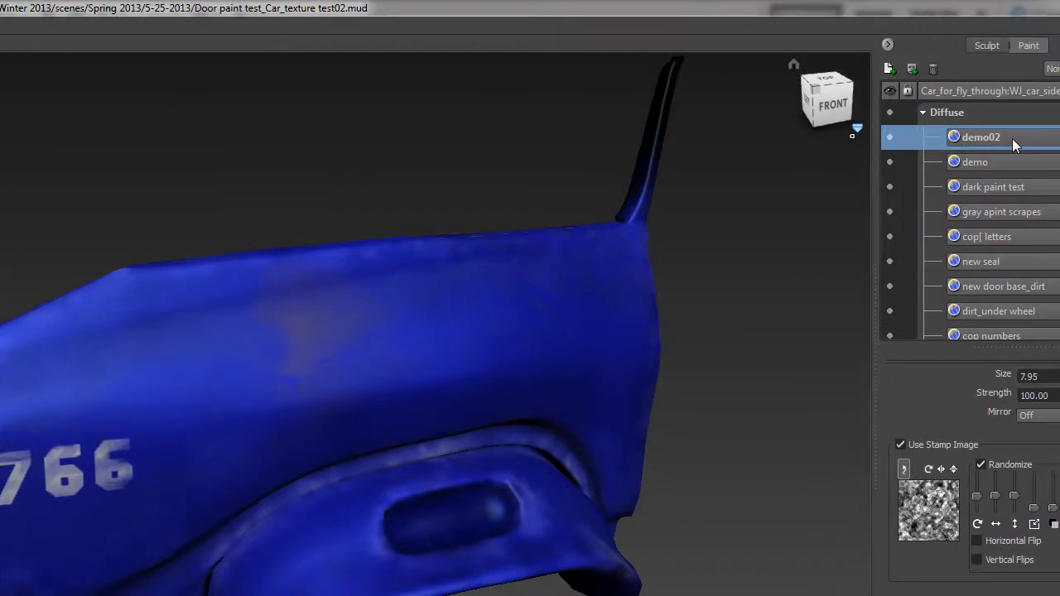
Try masking part of the rust patch by adding a layer mask to demo02 and painting it black with the orange rust-flake stamp.
{"action": "left_click", "coordinate": [910, 70]}
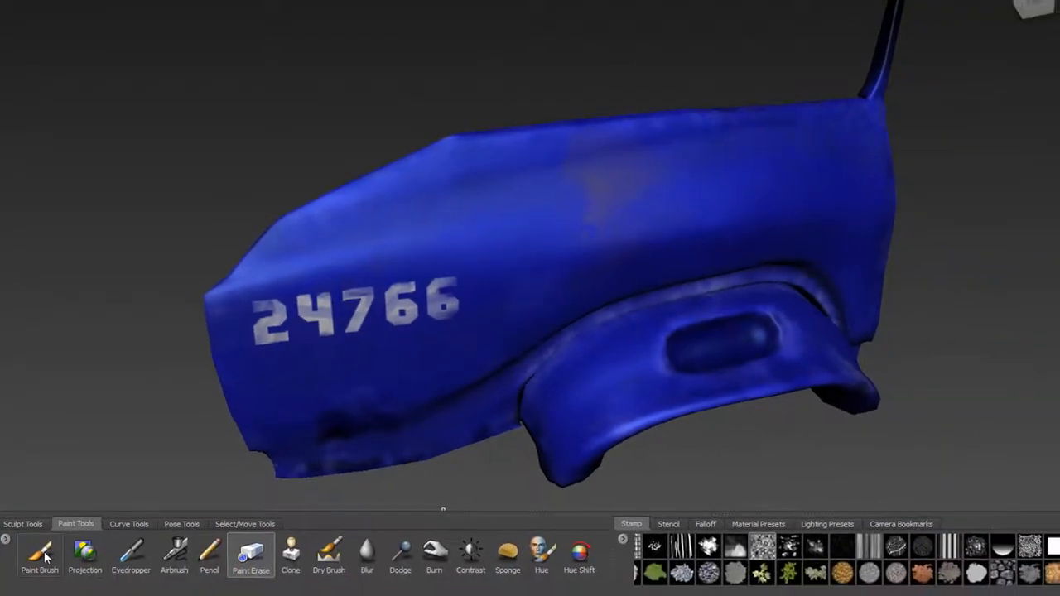
{"action": "left_click", "coordinate": [44, 555]}
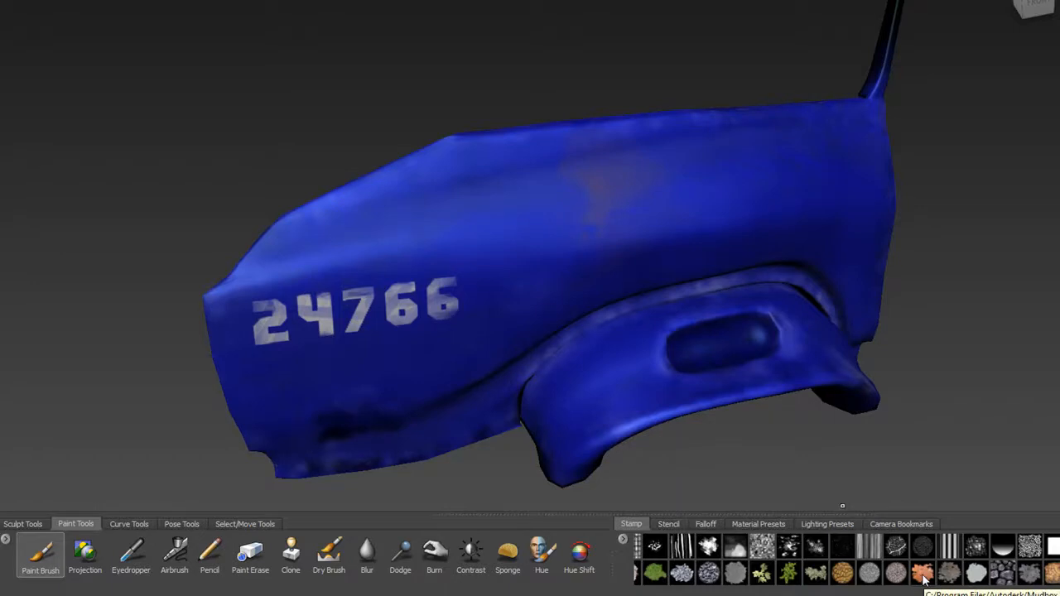
{"action": "left_click", "coordinate": [923, 577]}
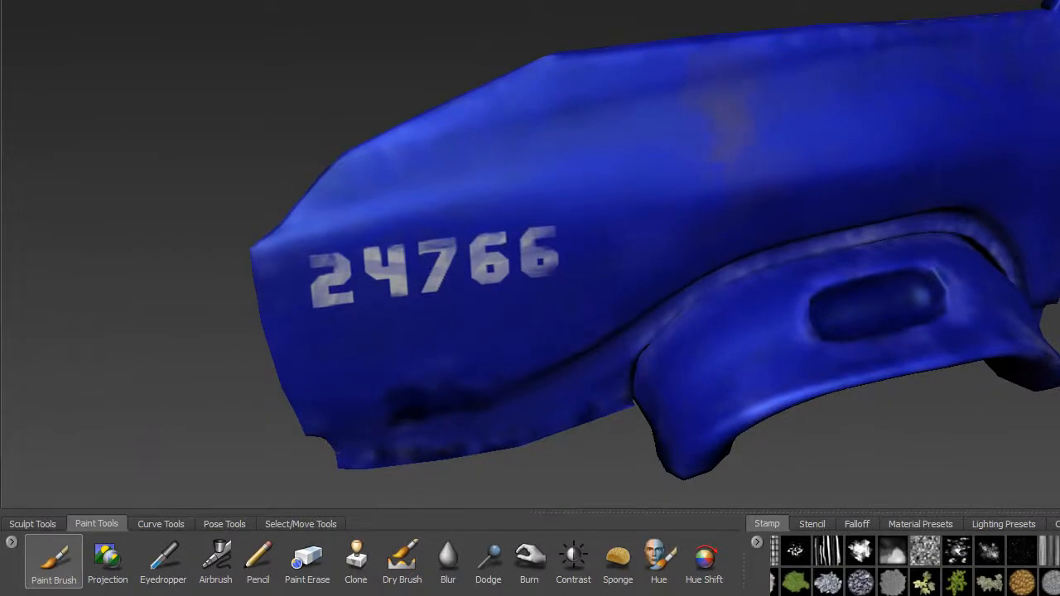
{"action": "left_click_drag", "start_coordinate": [1023, 154], "coordinate": [967, 171], "text": "alt"}
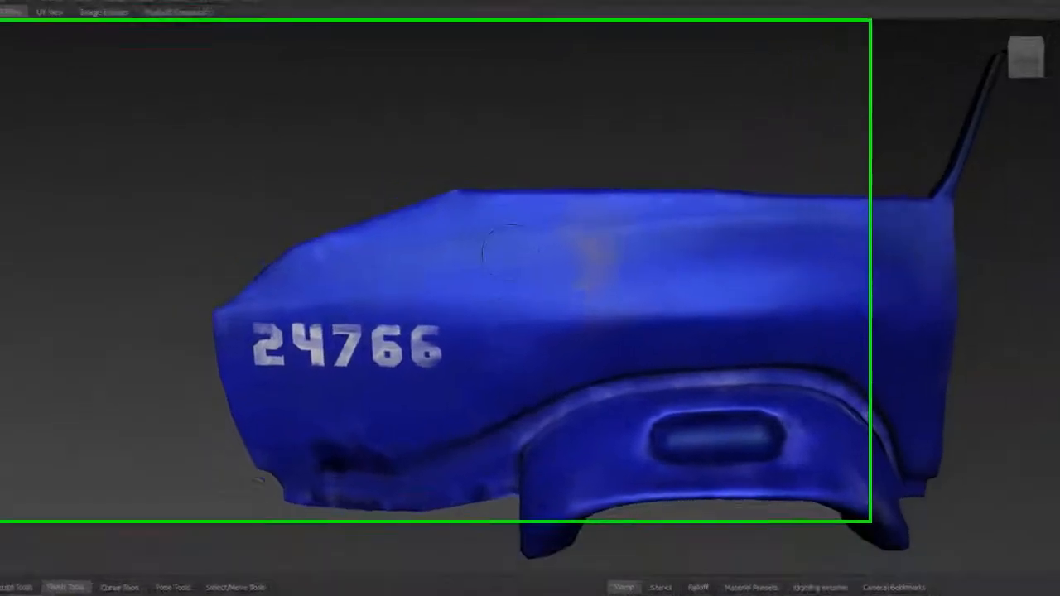
{"action": "left_click_drag", "start_coordinate": [387, 249], "coordinate": [418, 262], "text": "alt"}
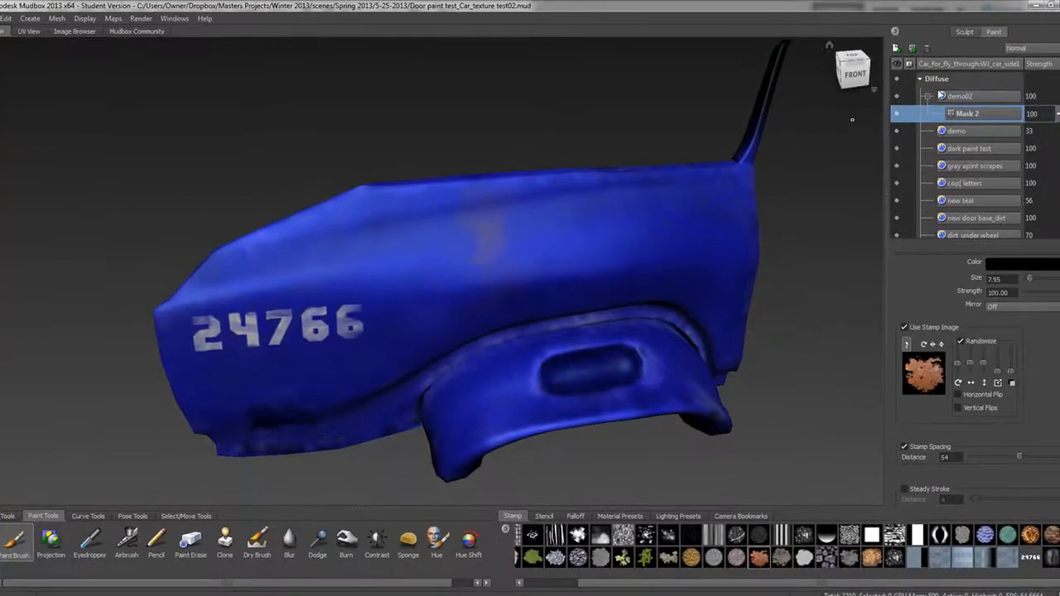
Delete the layer mask from demo02.
{"action": "right_click", "coordinate": [980, 116]}
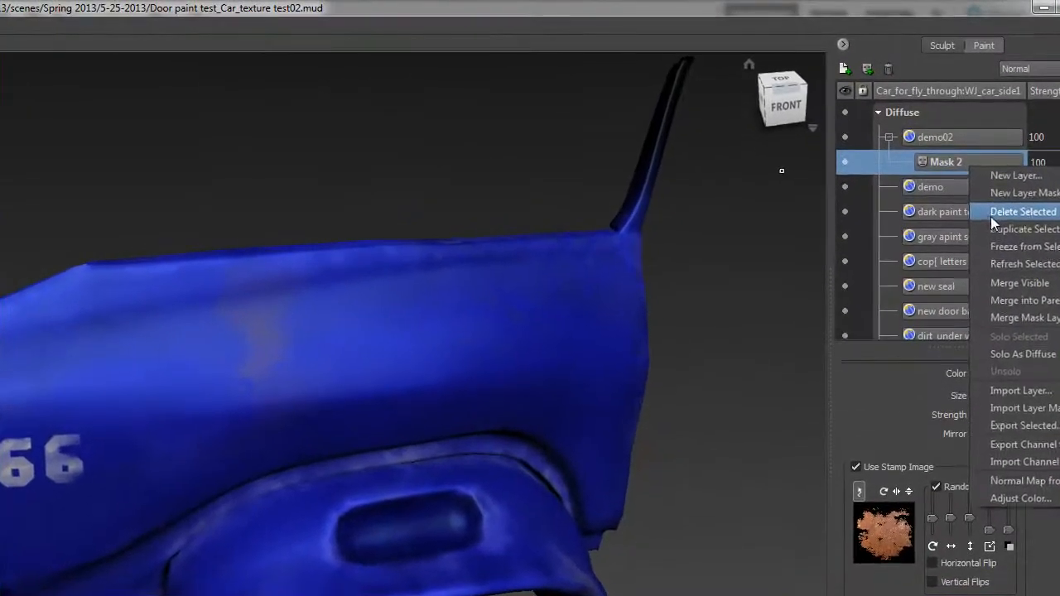
{"action": "left_click", "coordinate": [1004, 149]}
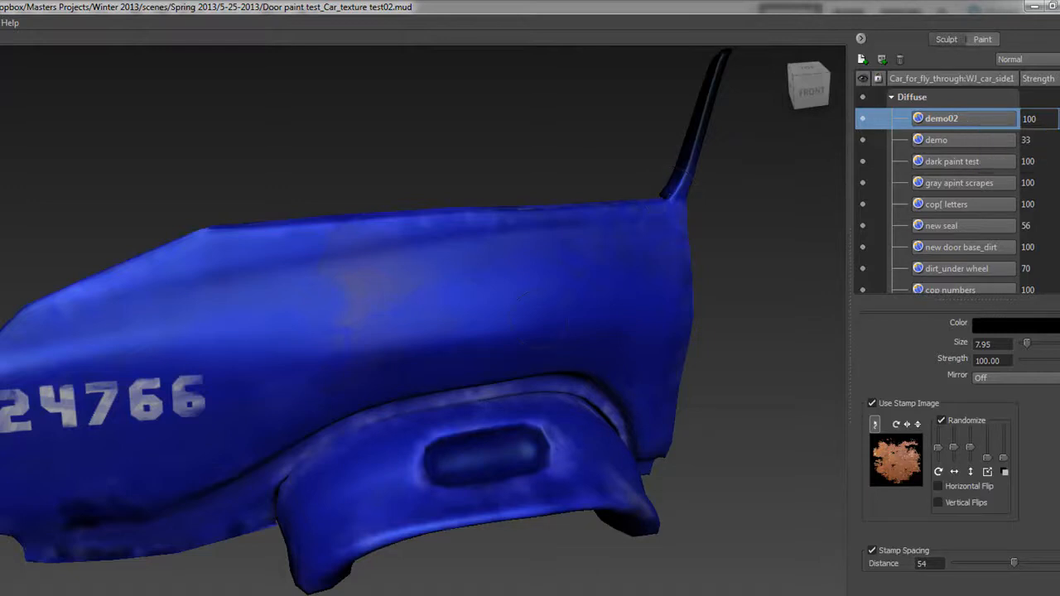
Review the layer commands for demo02 and the channel choices available for a new paint layer, without creating one.
{"action": "left_click_drag", "start_coordinate": [597, 365], "coordinate": [633, 359], "text": "alt"}
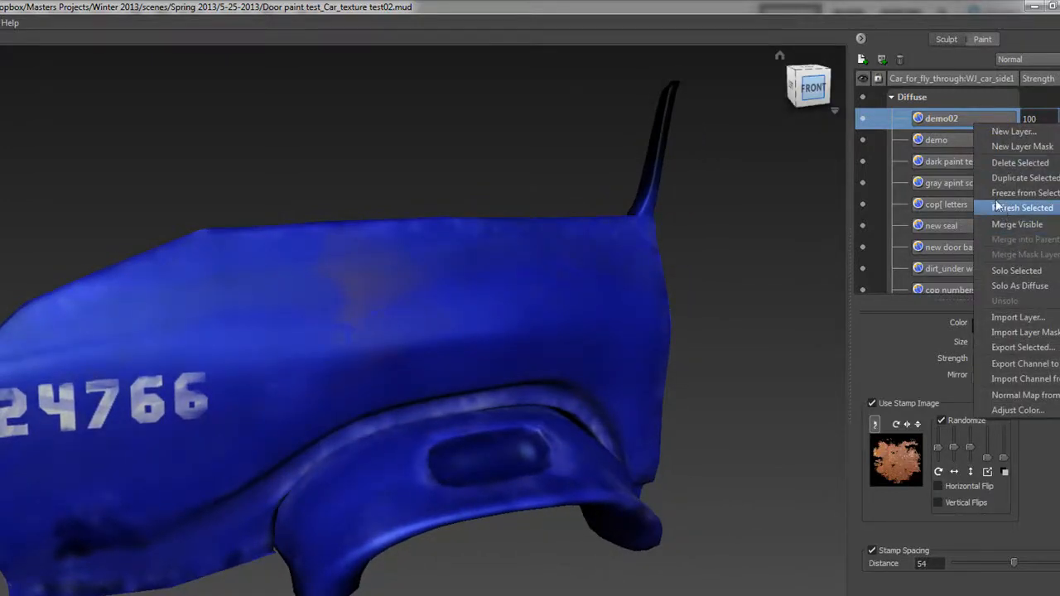
{"action": "left_click", "coordinate": [1027, 348]}
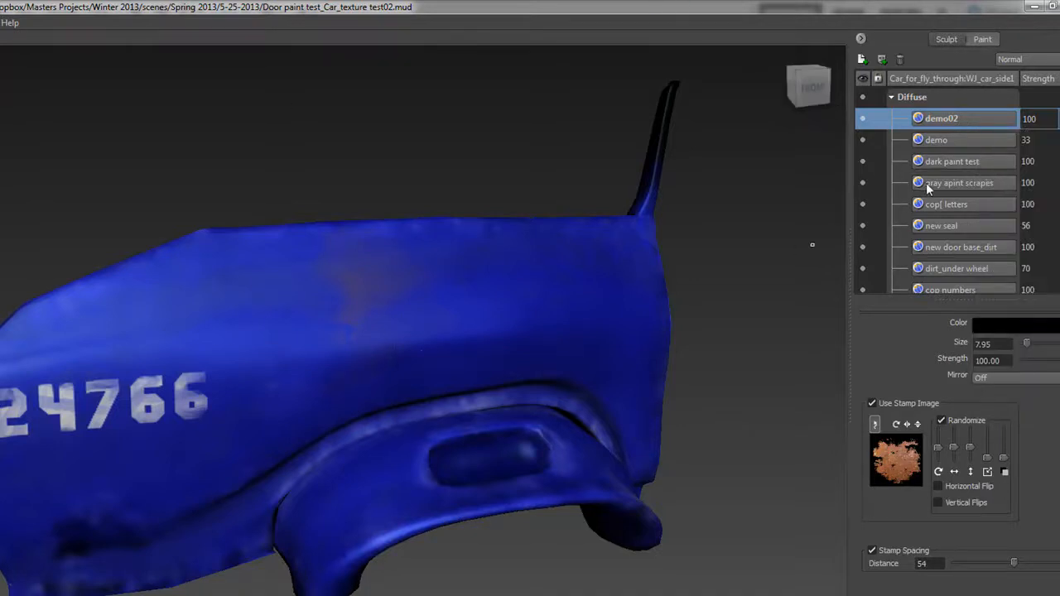
{"action": "left_click", "coordinate": [862, 59]}
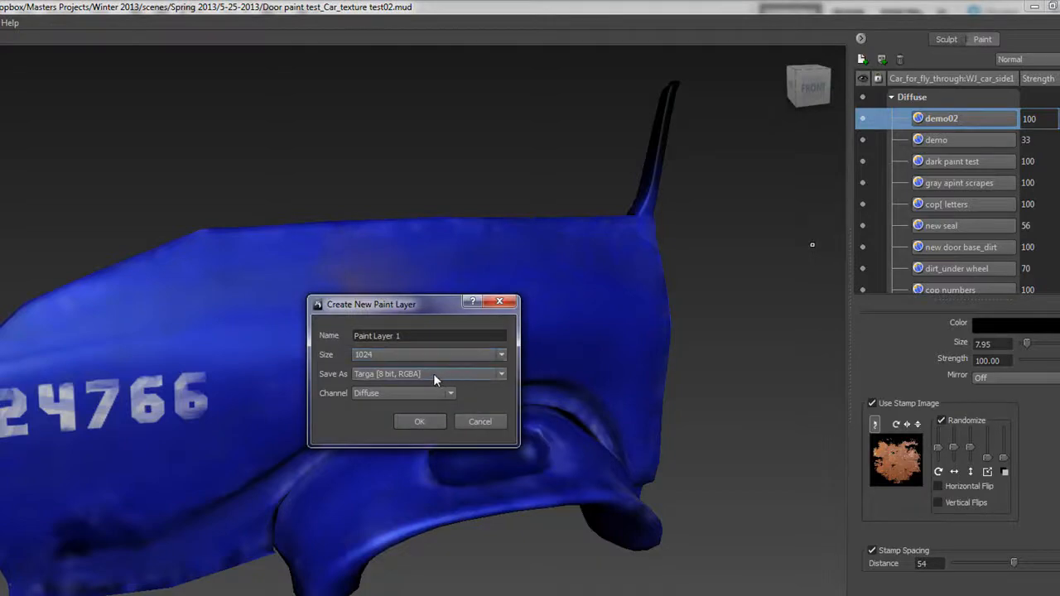
{"action": "left_click", "coordinate": [424, 393]}
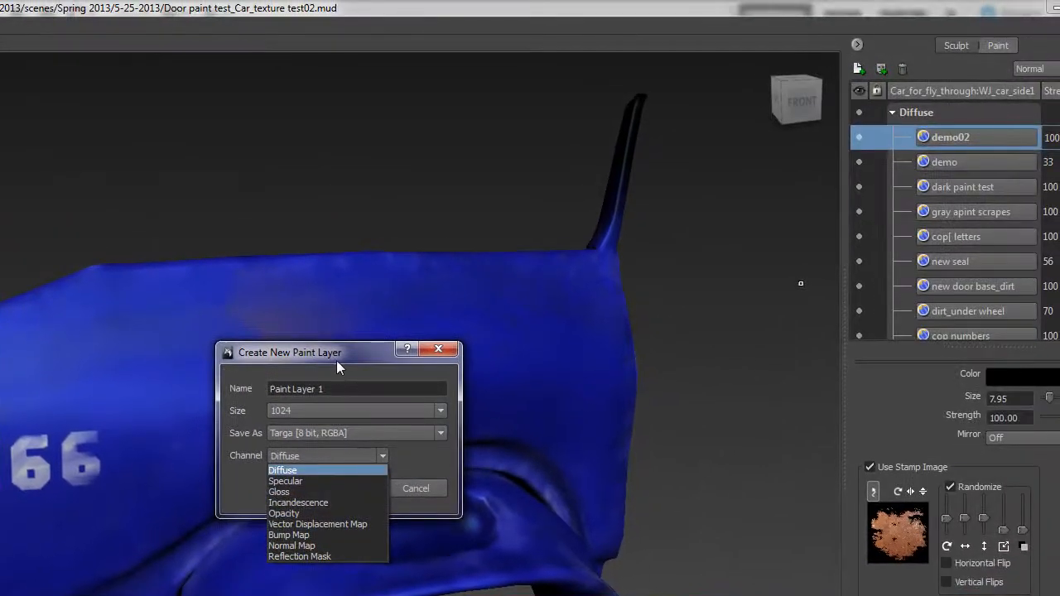
{"action": "left_click", "coordinate": [363, 349]}
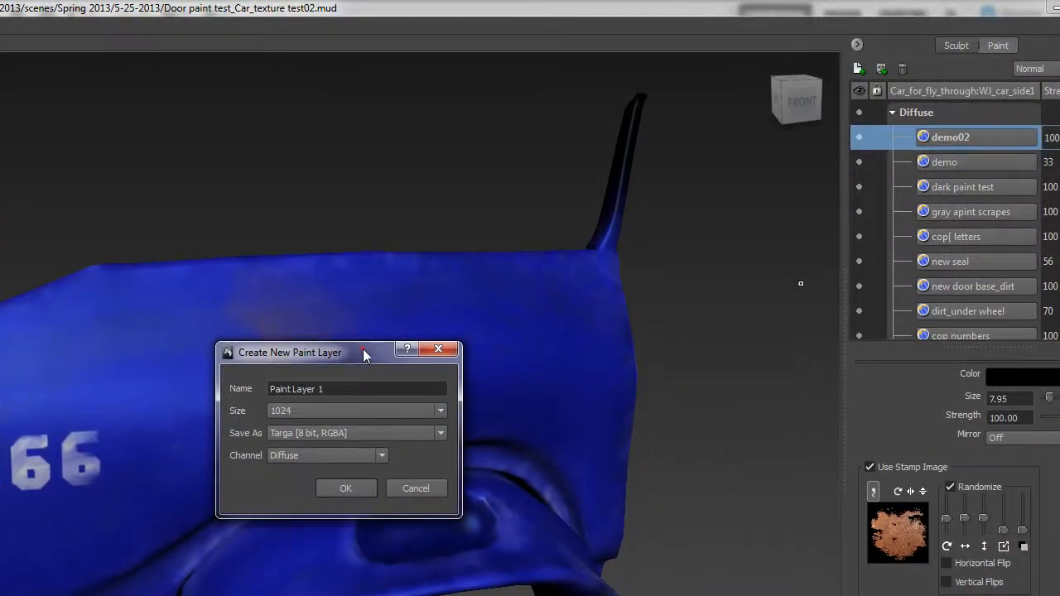
{"action": "left_click", "coordinate": [441, 349]}
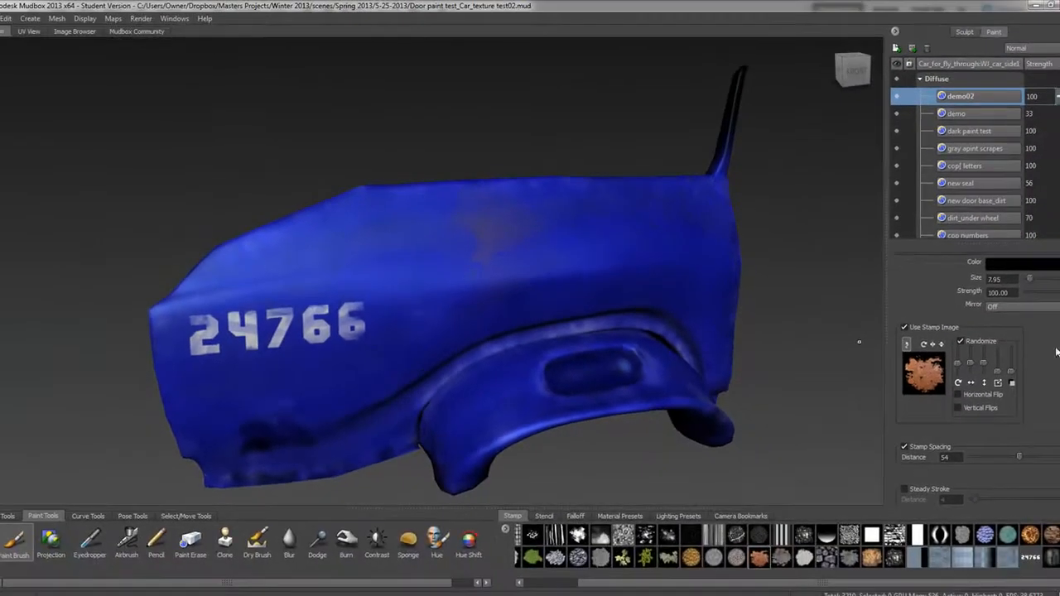
Turn on Steady Stroke for the Paint Brush and test a black stroke beside the wheel arch, undoing that stroke.
{"action": "scroll", "coordinate": [903, 362], "scroll_direction": "down", "scroll_amount": 5}
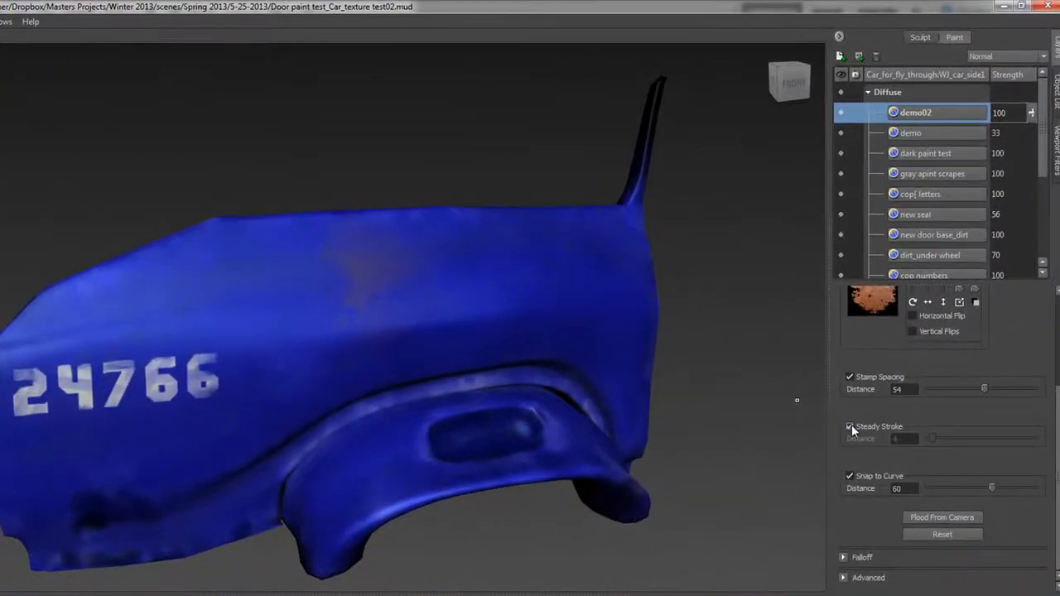
{"action": "left_click", "coordinate": [874, 399]}
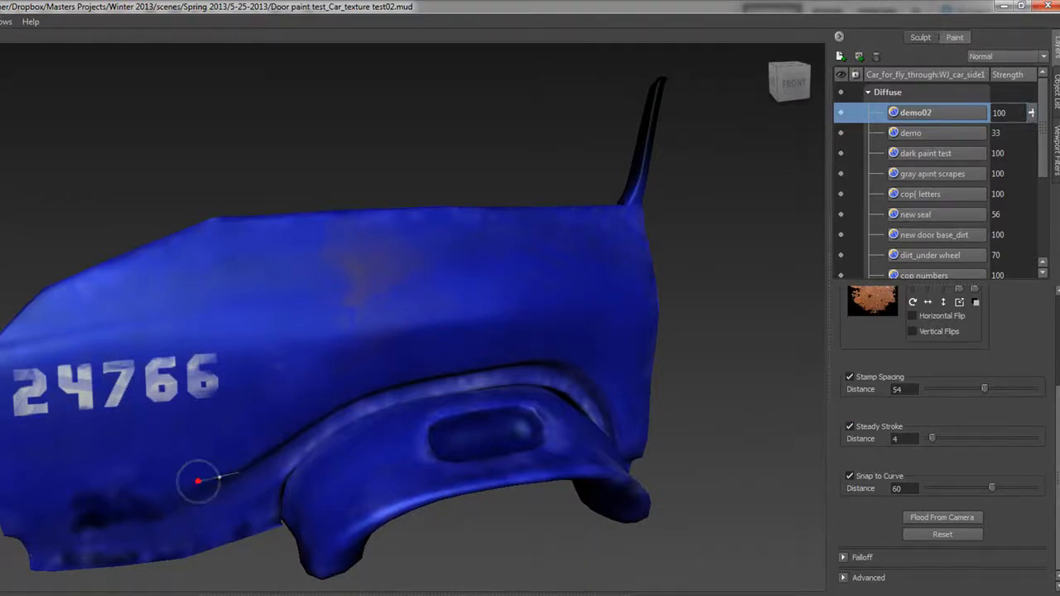
{"action": "left_click_drag", "start_coordinate": [199, 481], "coordinate": [288, 428]}
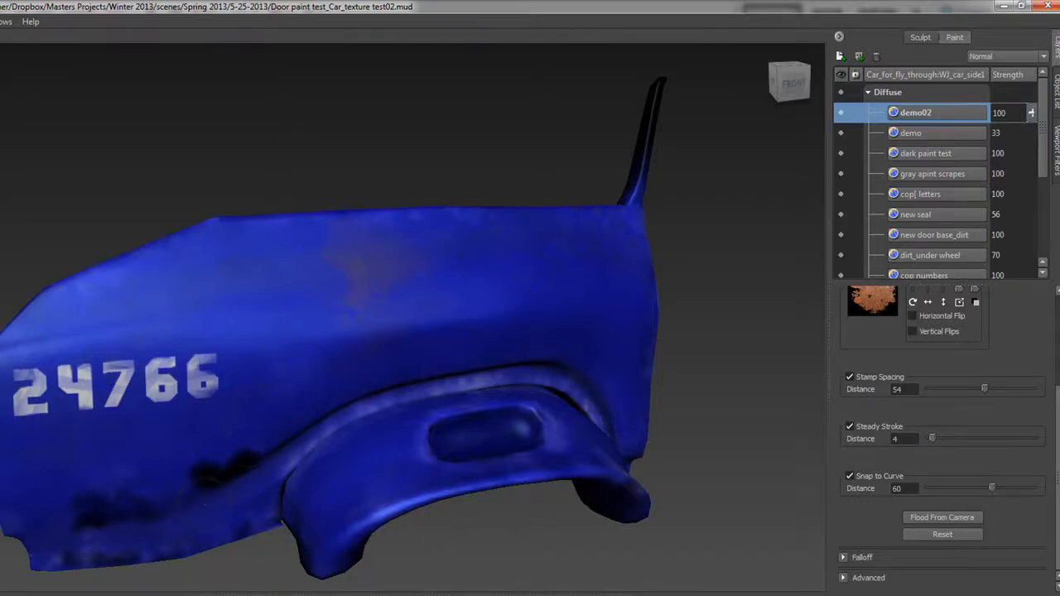
{"action": "key", "text": "ctrl+z"}
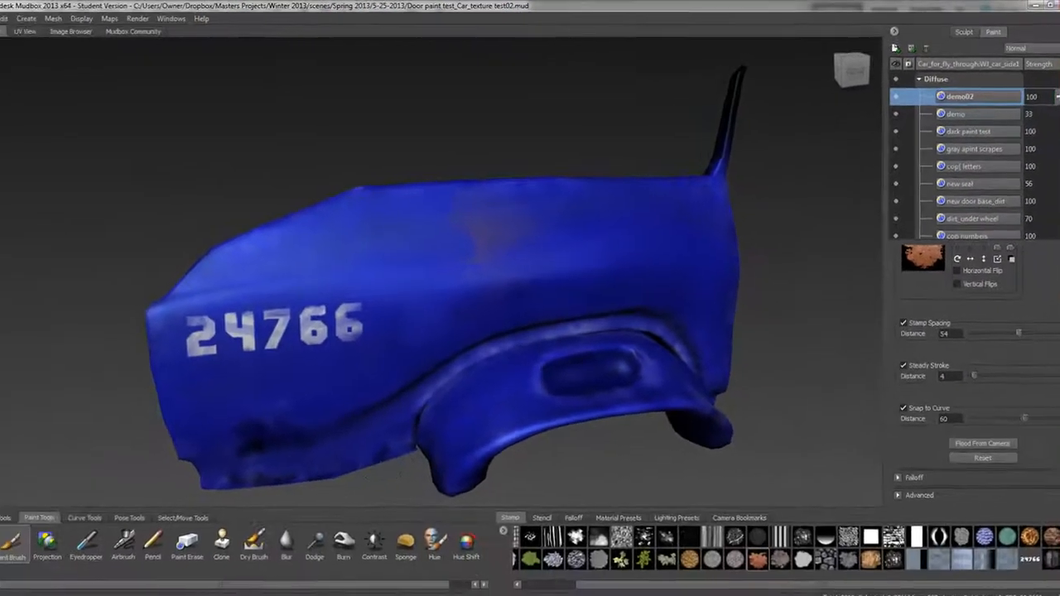
Change the Paint Brush color from black to a dark burnt orange.
{"action": "left_click_drag", "start_coordinate": [1058, 439], "coordinate": [1058, 356]}
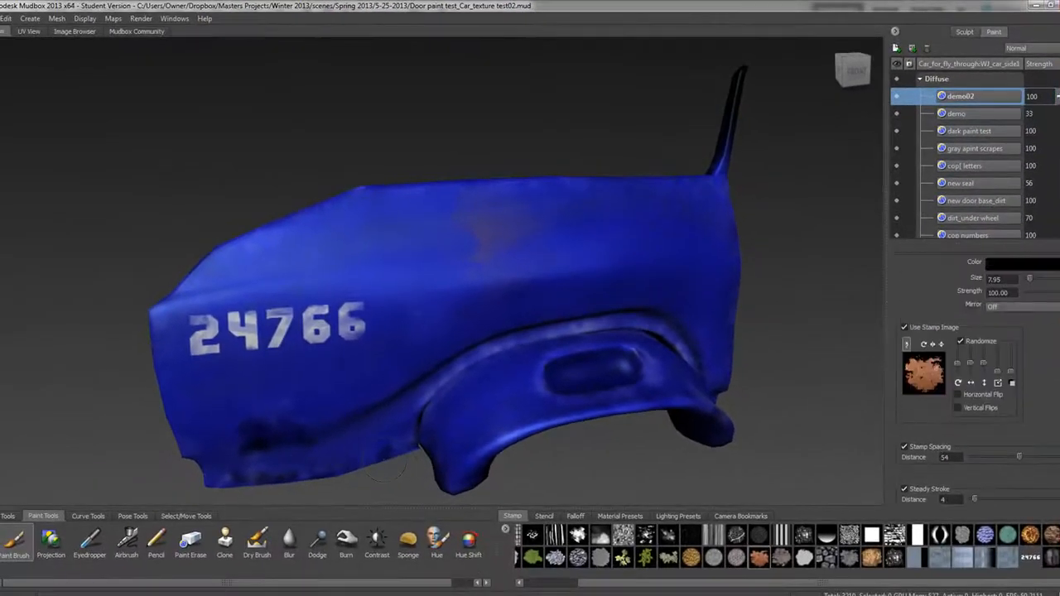
{"action": "left_click", "coordinate": [1045, 264]}
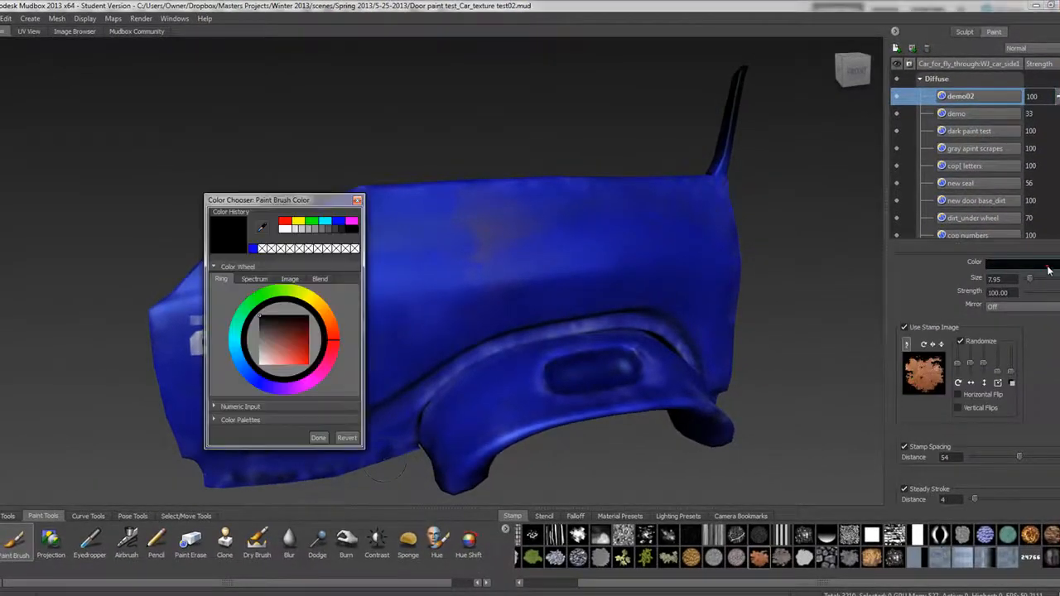
{"action": "left_click", "coordinate": [320, 328]}
{"action": "left_click", "coordinate": [309, 346]}
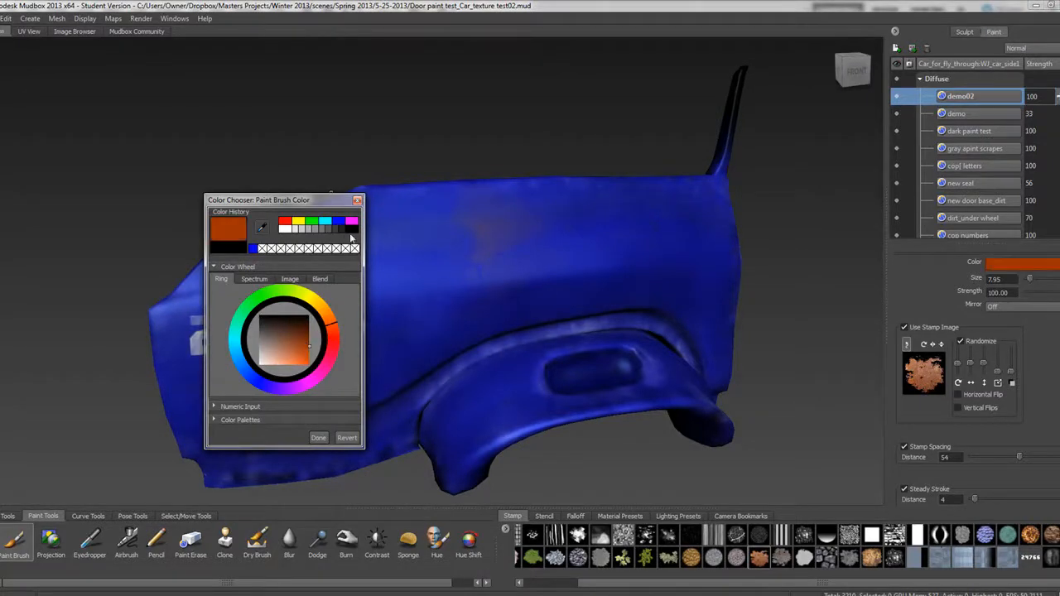
{"action": "left_click", "coordinate": [319, 438]}
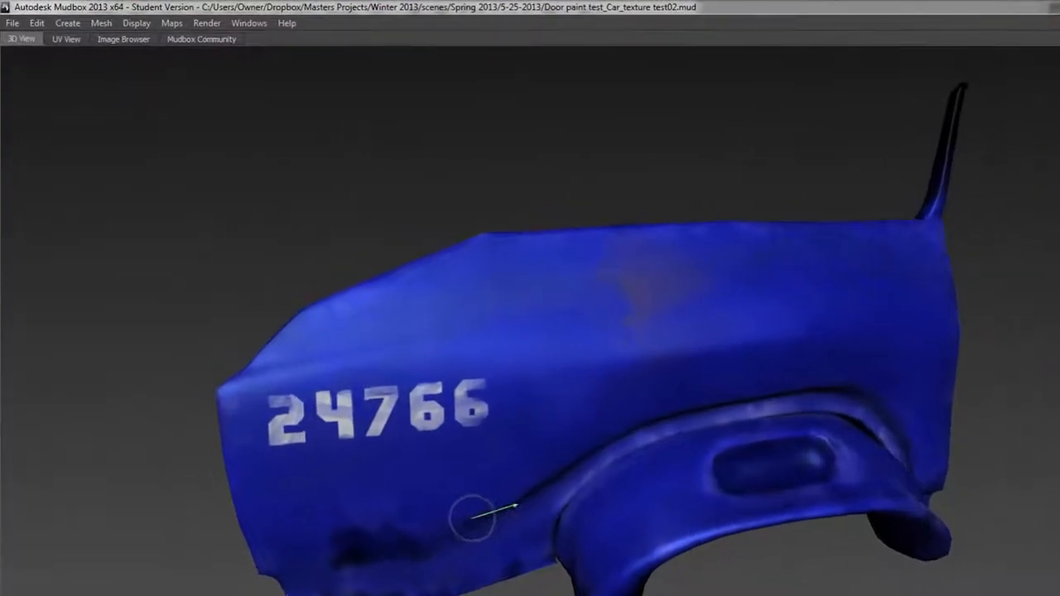
Paint burnt-orange rust dabs on demo02 along the body crease beside the wheel arch.
{"action": "left_click_drag", "start_coordinate": [358, 405], "coordinate": [392, 397]}
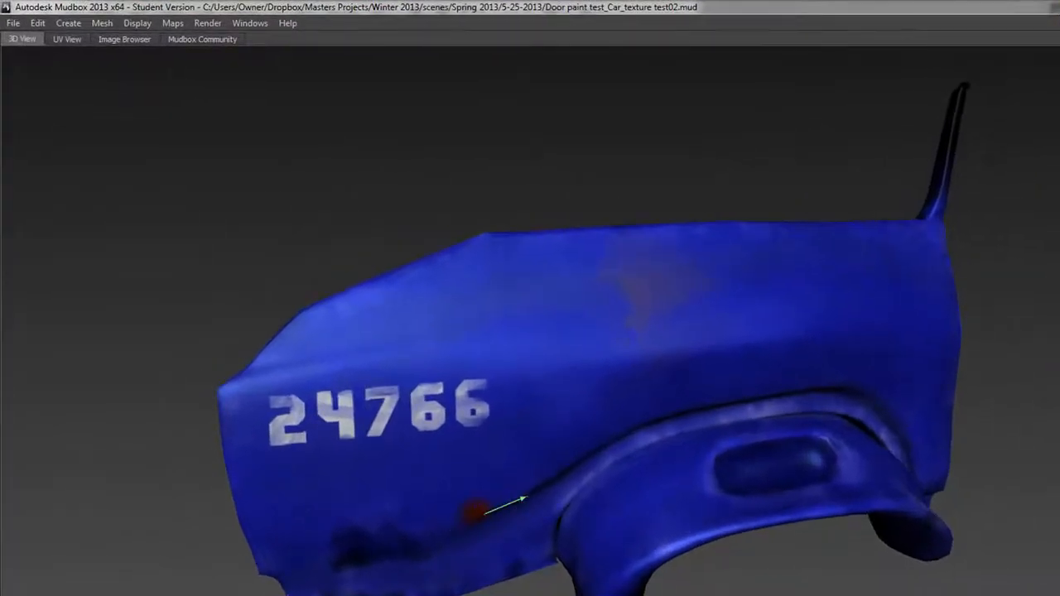
{"action": "mouse_move", "coordinate": [537, 494]}
{"action": "left_mouse_down"}
{"action": "mouse_move", "coordinate": [581, 450]}
{"action": "mouse_move", "coordinate": [563, 373]}
{"action": "left_mouse_up"}
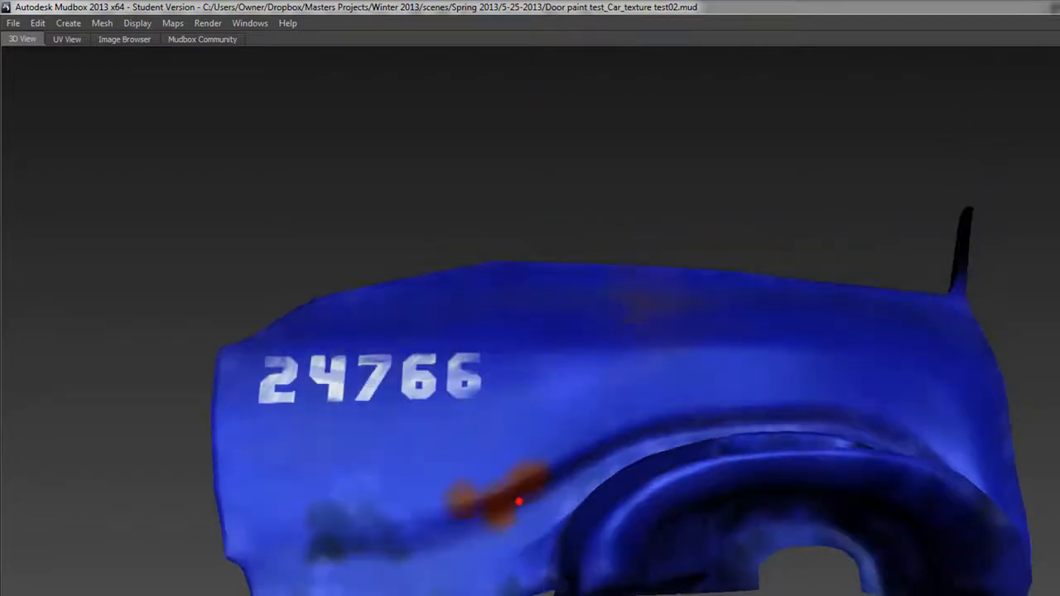
{"action": "right_click_drag", "start_coordinate": [563, 373], "coordinate": [687, 372], "text": "alt"}
{"action": "middle_click_drag", "start_coordinate": [513, 464], "coordinate": [641, 180], "text": "alt"}
{"action": "right_click_drag", "start_coordinate": [580, 331], "coordinate": [667, 331], "text": "alt"}
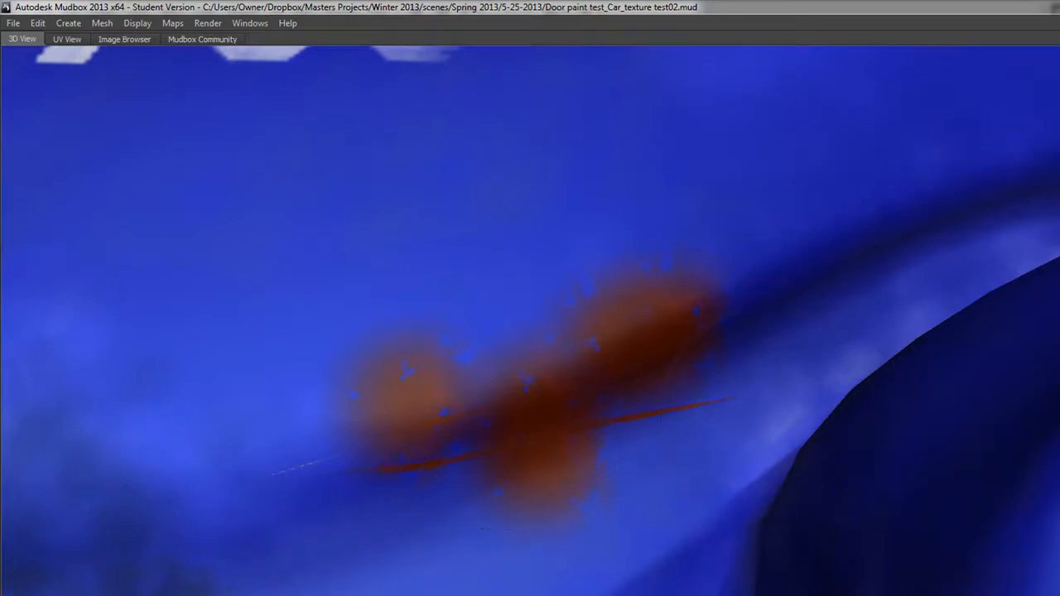
Fill in the lower edge of the new rust patch and extend it at both ends with short Paint Brush strokes.
{"action": "mouse_move", "coordinate": [407, 439]}
{"action": "left_mouse_down", "text": "alt"}
{"action": "mouse_move", "coordinate": [414, 467]}
{"action": "mouse_move", "coordinate": [310, 480]}
{"action": "mouse_move", "coordinate": [439, 437]}
{"action": "mouse_move", "coordinate": [488, 434]}
{"action": "left_mouse_up", "text": "alt"}
{"action": "middle_click_drag", "start_coordinate": [409, 445], "coordinate": [458, 353], "text": "alt"}
{"action": "mouse_move", "coordinate": [429, 446]}
{"action": "left_mouse_down", "text": "alt"}
{"action": "mouse_move", "coordinate": [447, 491]}
{"action": "mouse_move", "coordinate": [474, 483]}
{"action": "mouse_move", "coordinate": [453, 443]}
{"action": "mouse_move", "coordinate": [358, 502]}
{"action": "mouse_move", "coordinate": [291, 465]}
{"action": "mouse_move", "coordinate": [323, 465]}
{"action": "mouse_move", "coordinate": [353, 423]}
{"action": "left_mouse_up", "text": "alt"}
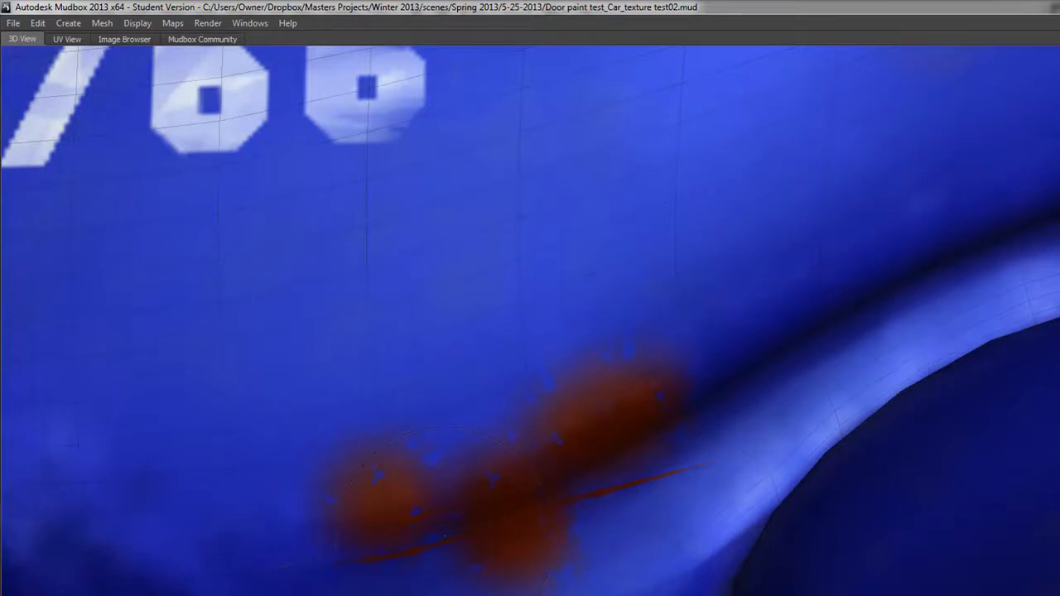
{"action": "left_click_drag", "start_coordinate": [430, 497], "coordinate": [461, 490], "text": "alt"}
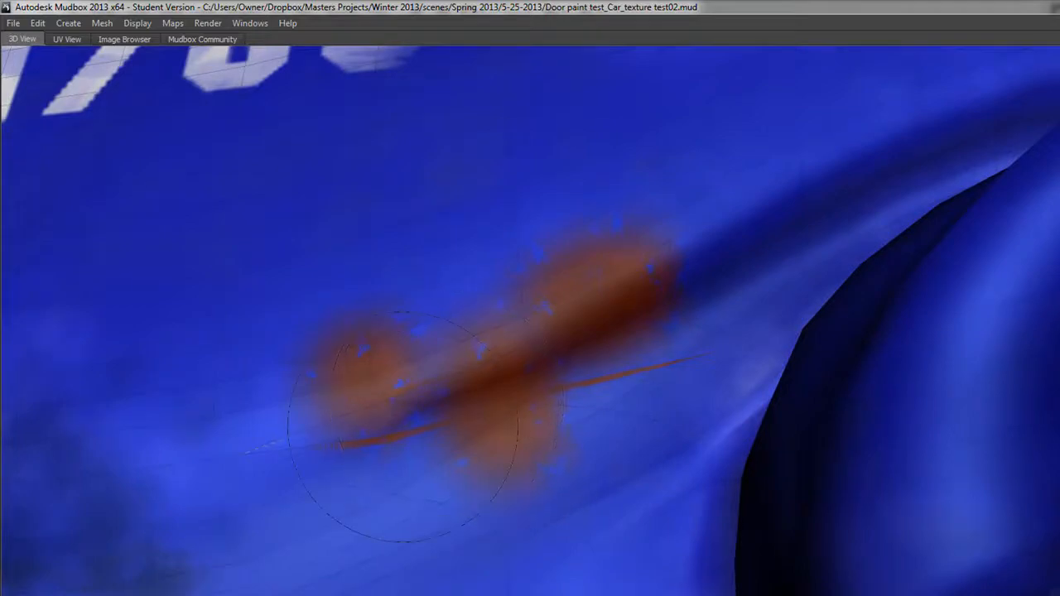
{"action": "mouse_move", "coordinate": [414, 440]}
{"action": "left_mouse_down", "text": "alt"}
{"action": "mouse_move", "coordinate": [416, 513]}
{"action": "mouse_move", "coordinate": [414, 406]}
{"action": "mouse_move", "coordinate": [414, 431]}
{"action": "left_mouse_up", "text": "alt"}
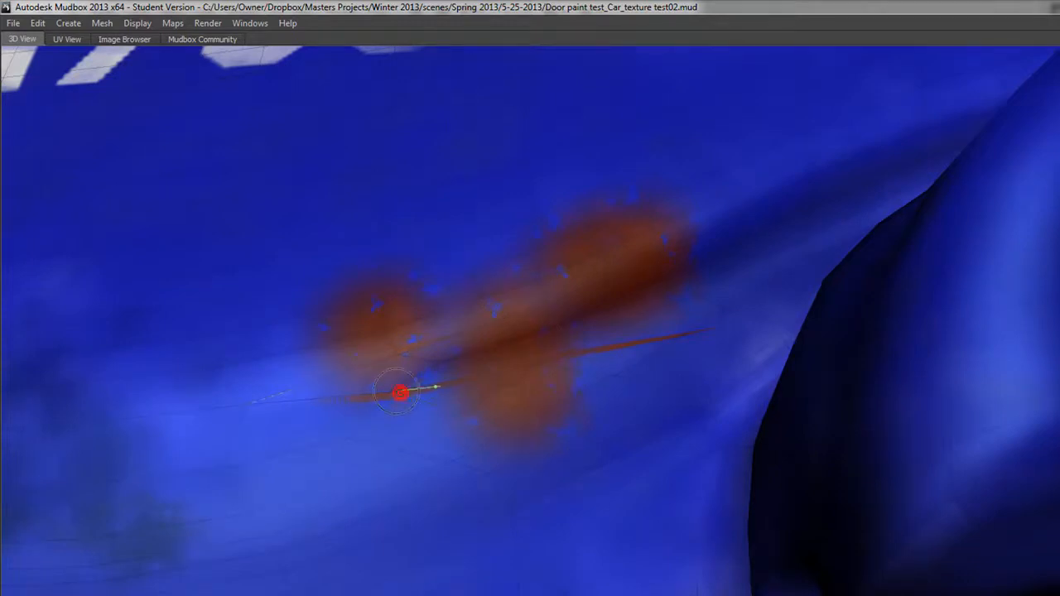
{"action": "mouse_move", "coordinate": [400, 393]}
{"action": "left_mouse_down"}
{"action": "mouse_move", "coordinate": [473, 367]}
{"action": "mouse_move", "coordinate": [390, 390]}
{"action": "mouse_move", "coordinate": [434, 388]}
{"action": "left_mouse_up"}
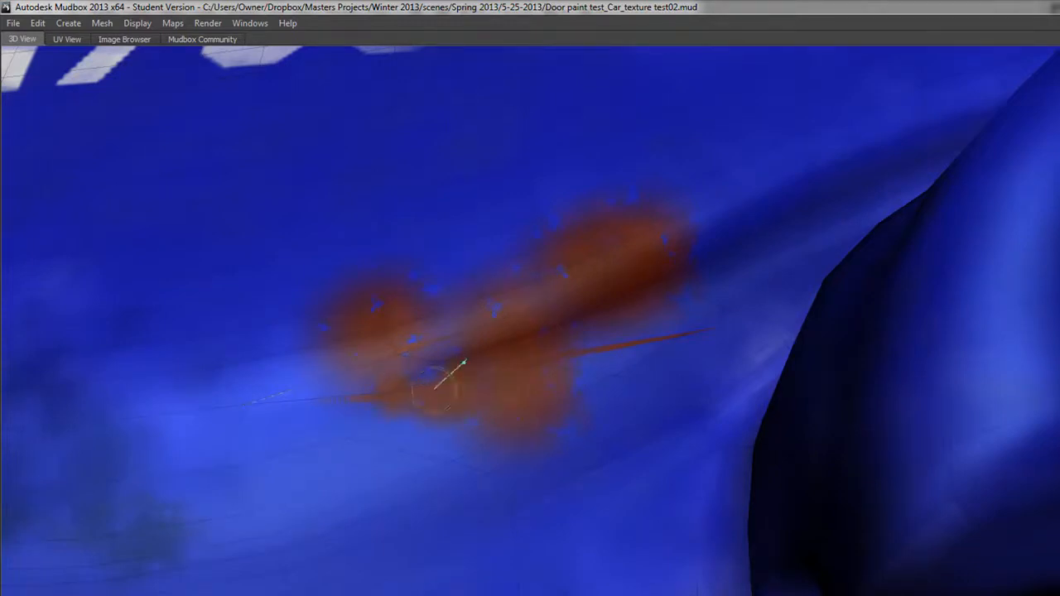
{"action": "mouse_move", "coordinate": [579, 350]}
{"action": "left_mouse_down"}
{"action": "mouse_move", "coordinate": [687, 307]}
{"action": "mouse_move", "coordinate": [543, 394]}
{"action": "left_mouse_up"}
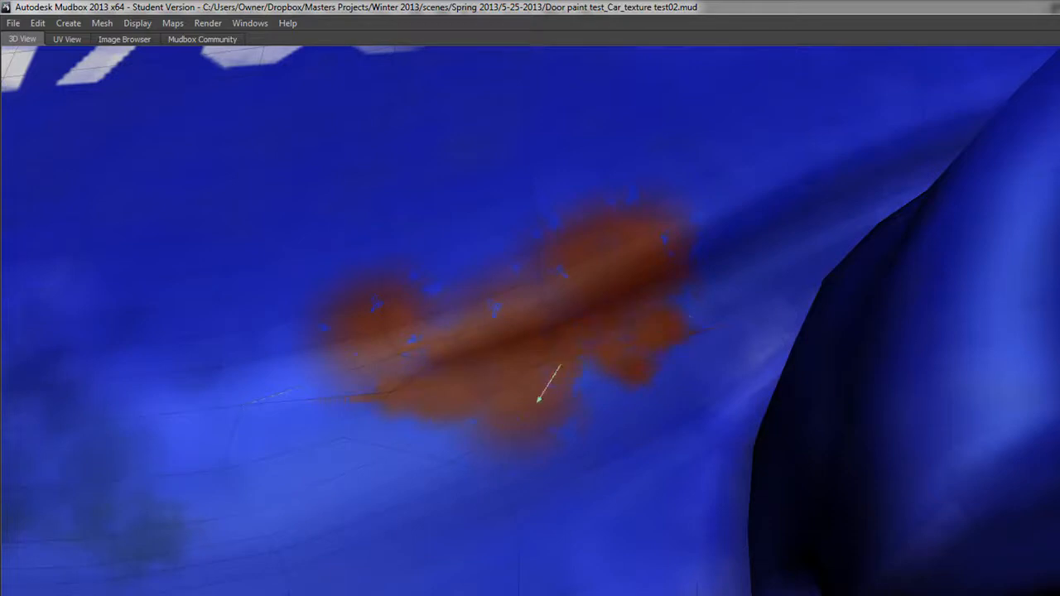
{"action": "mouse_move", "coordinate": [685, 315]}
{"action": "left_mouse_down"}
{"action": "mouse_move", "coordinate": [753, 296]}
{"action": "mouse_move", "coordinate": [719, 311]}
{"action": "left_mouse_up"}
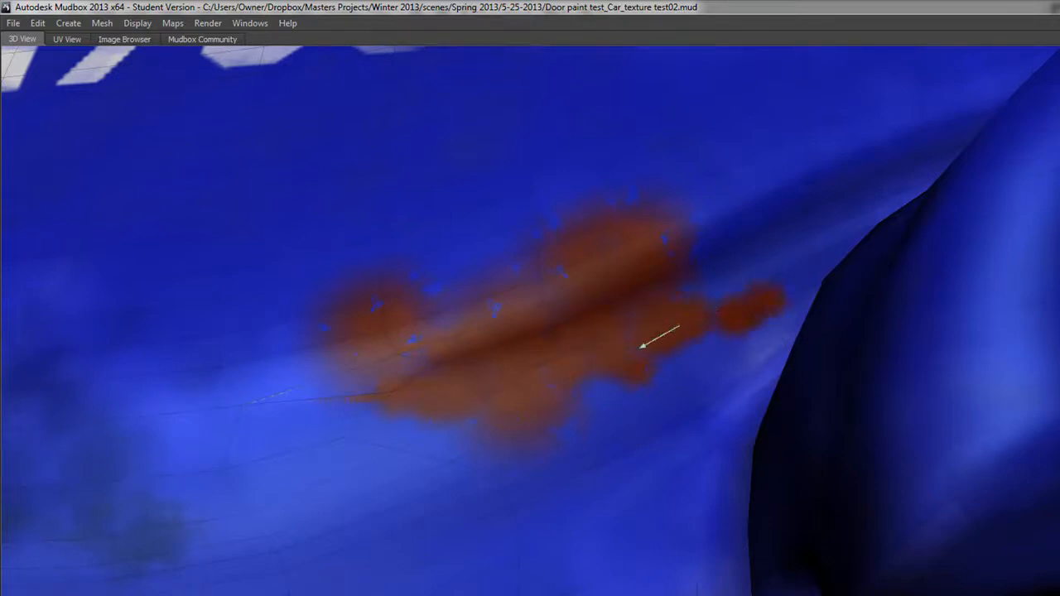
{"action": "mouse_move", "coordinate": [641, 346]}
{"action": "left_mouse_down"}
{"action": "mouse_move", "coordinate": [539, 369]}
{"action": "mouse_move", "coordinate": [236, 379]}
{"action": "mouse_move", "coordinate": [414, 391]}
{"action": "left_mouse_up"}
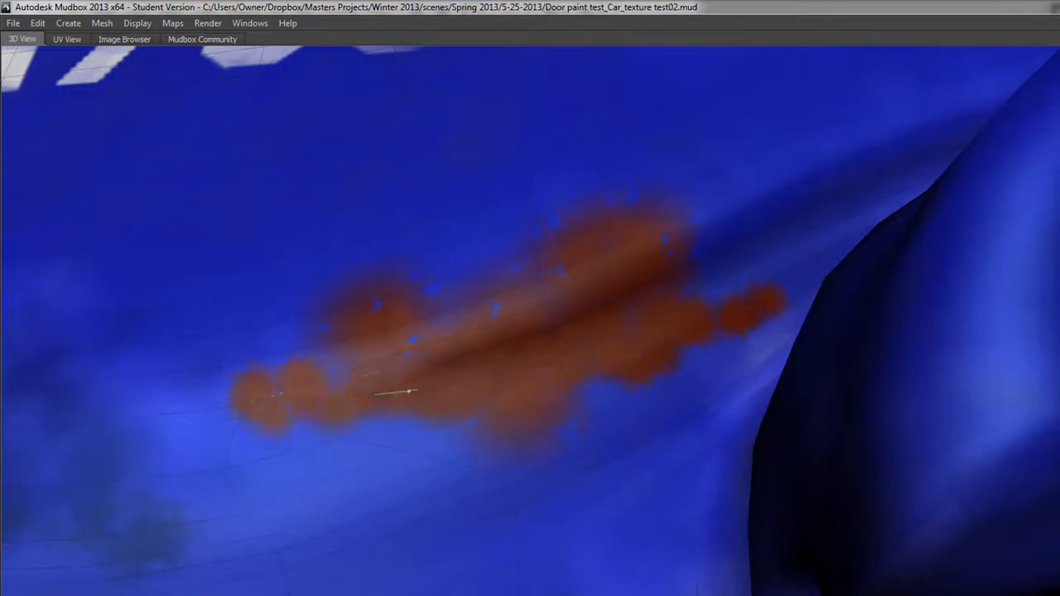
Inspect the edge of the painted rust up close, and examine how the patch reads on the whole fender.
{"action": "middle_click_drag", "start_coordinate": [285, 394], "coordinate": [680, 351], "text": "alt"}
{"action": "right_click_drag", "start_coordinate": [680, 351], "coordinate": [861, 351], "text": "alt"}
{"action": "right_click_drag", "start_coordinate": [733, 484], "coordinate": [757, 486], "text": "alt"}
{"action": "middle_click_drag", "start_coordinate": [918, 450], "coordinate": [710, 454], "text": "alt"}
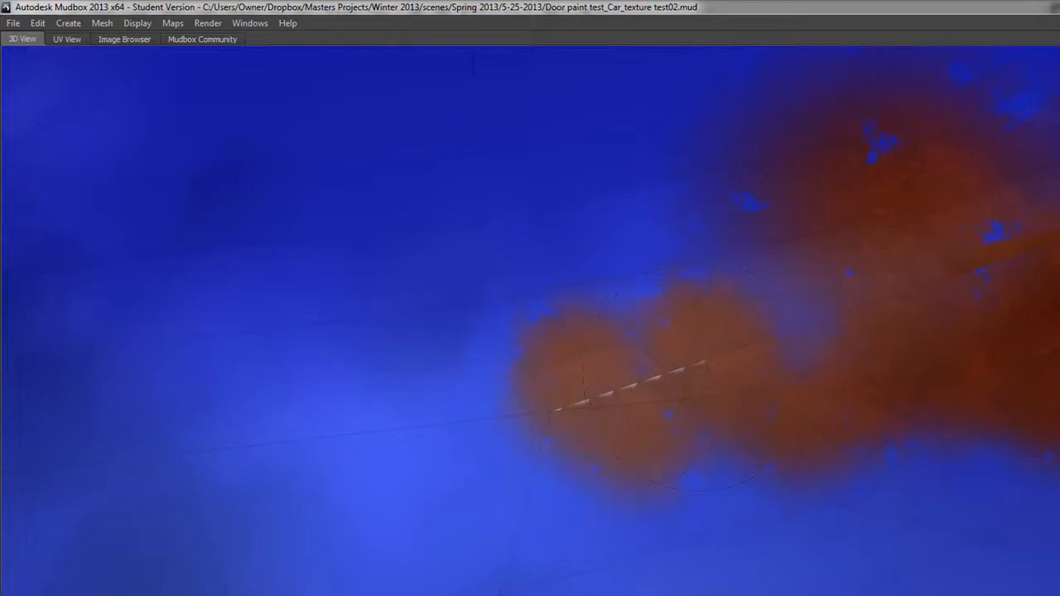
{"action": "middle_click_drag", "start_coordinate": [704, 356], "coordinate": [743, 361], "text": "alt"}
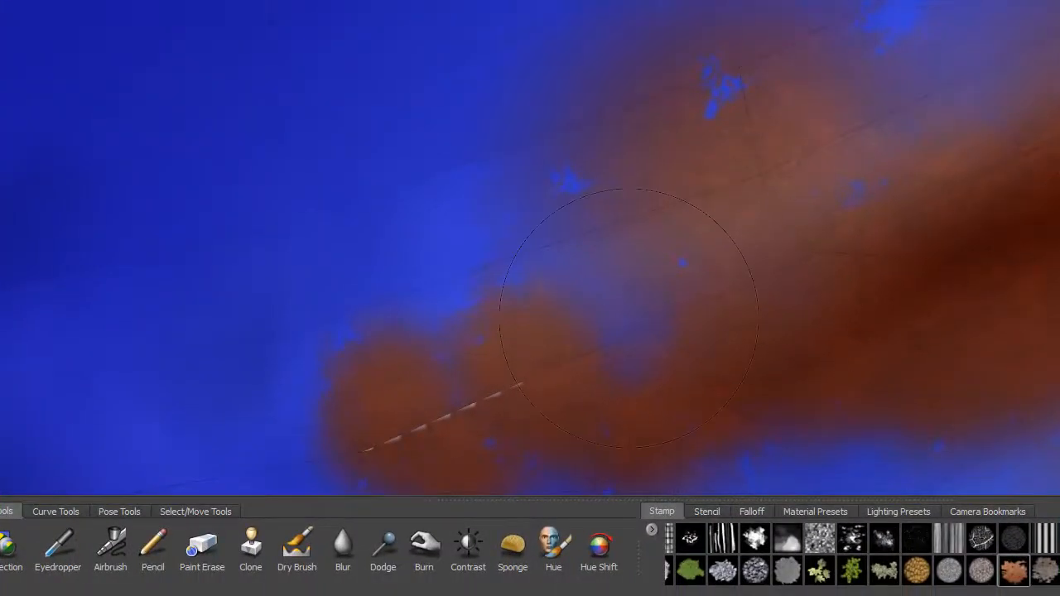
{"action": "right_click_drag", "start_coordinate": [613, 190], "coordinate": [447, 189], "text": "alt"}
{"action": "left_click_drag", "start_coordinate": [439, 158], "coordinate": [460, 191], "text": "alt"}
{"action": "right_click_drag", "start_coordinate": [459, 191], "coordinate": [331, 190], "text": "alt"}
{"action": "left_click_drag", "start_coordinate": [522, 164], "coordinate": [601, 190], "text": "alt"}
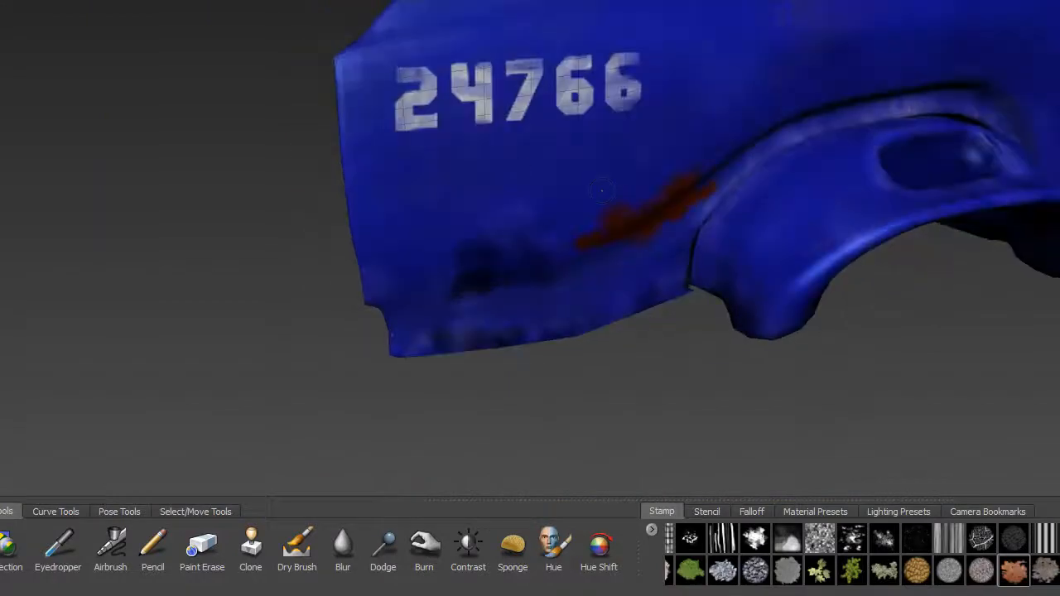